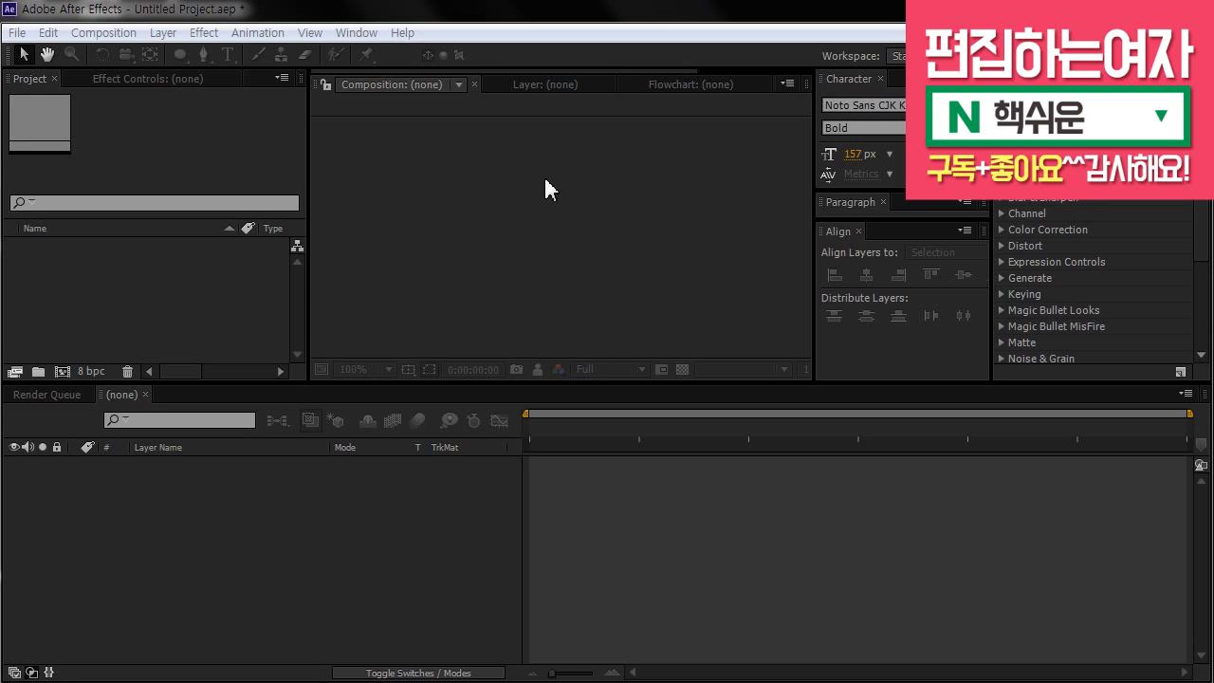
Step: Create a composition named Comp 1 at 1000 x 1000 px, 29.97 fps, with a duration of 0;00;03;00
left_click(601, 260)
left_click(246, 309)
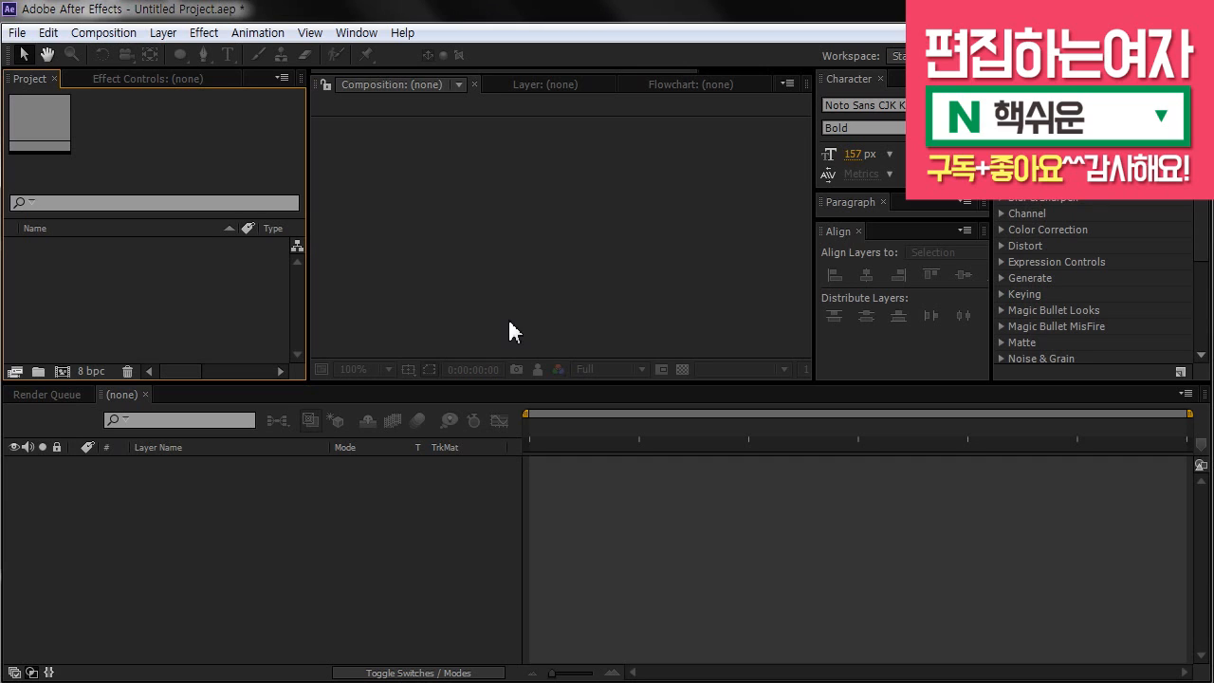
left_click(218, 300)
left_click(103, 32)
left_click(104, 54)
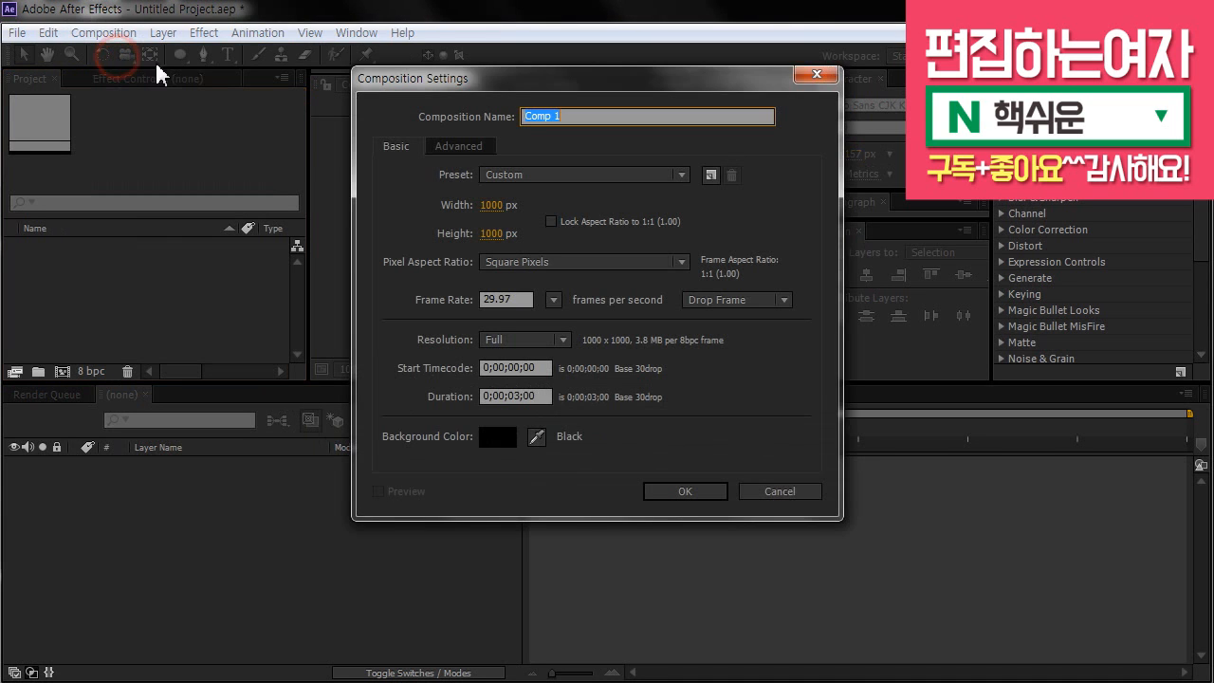
left_click_drag(640, 82, 638, 94)
left_click_drag(572, 128, 475, 128)
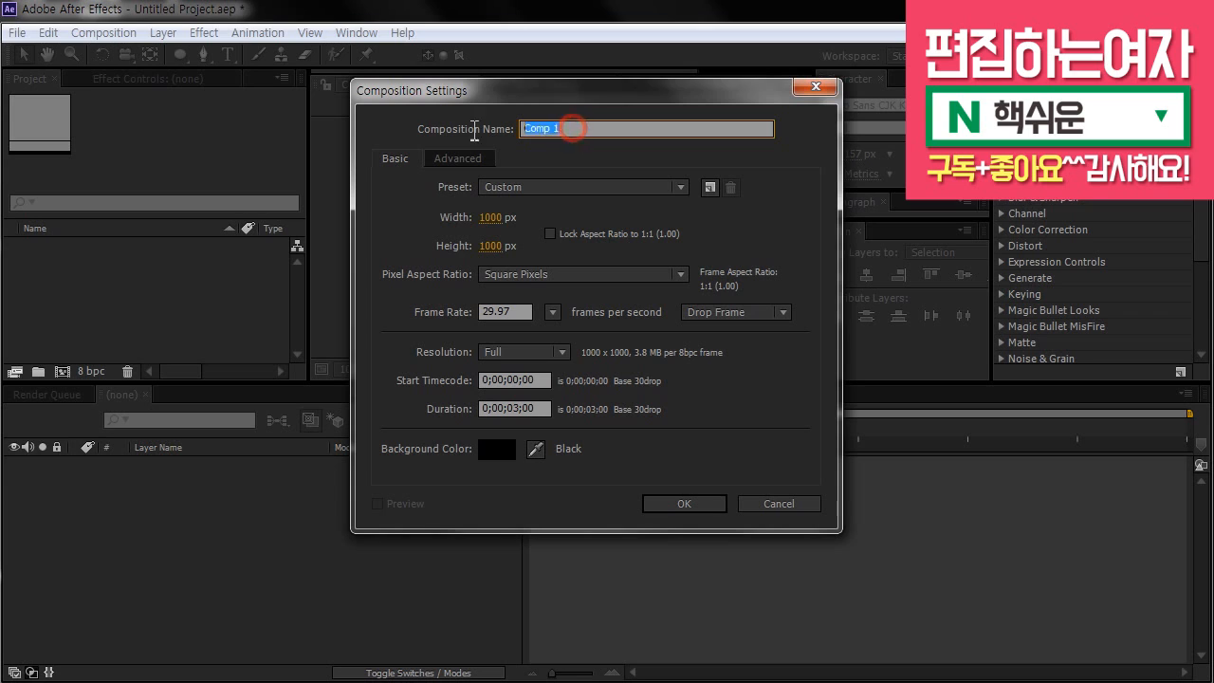
left_click_drag(556, 90, 544, 70)
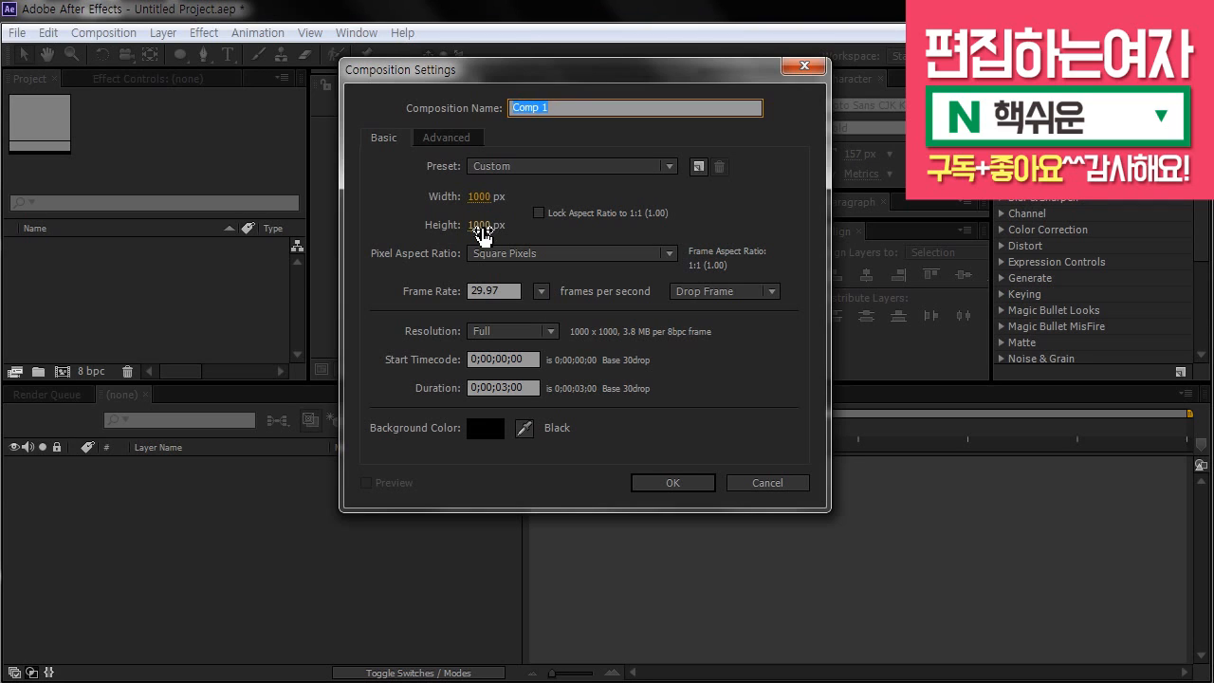
left_click(476, 391)
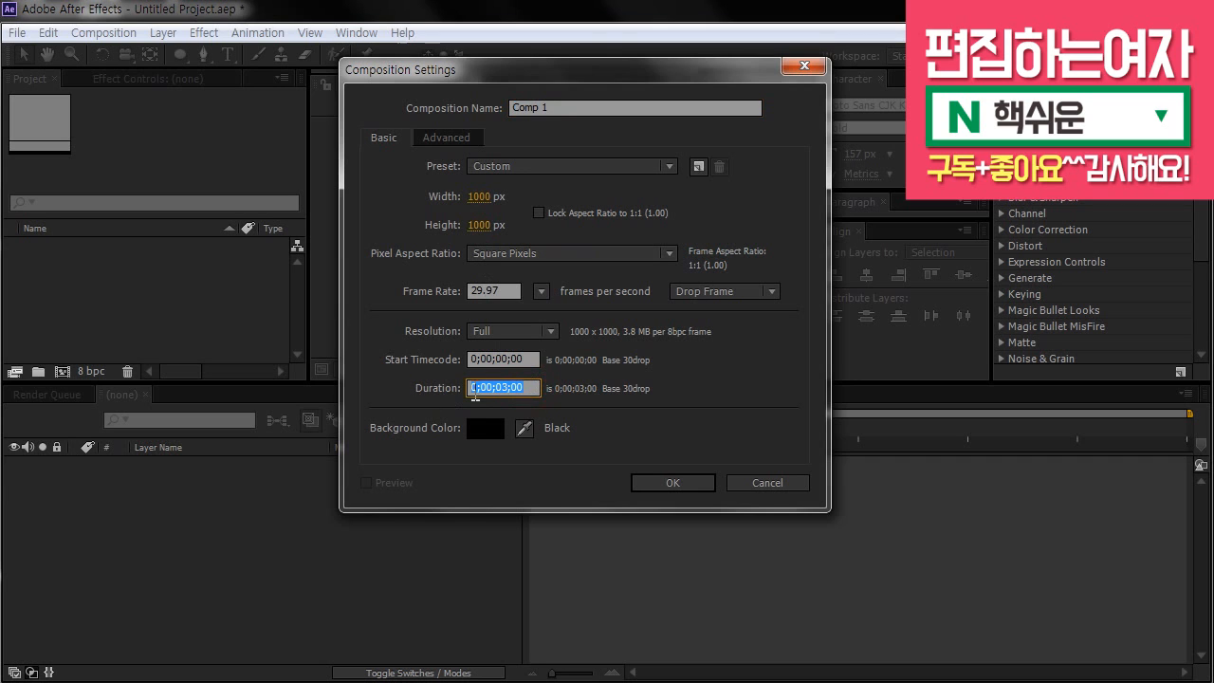
left_click(674, 483)
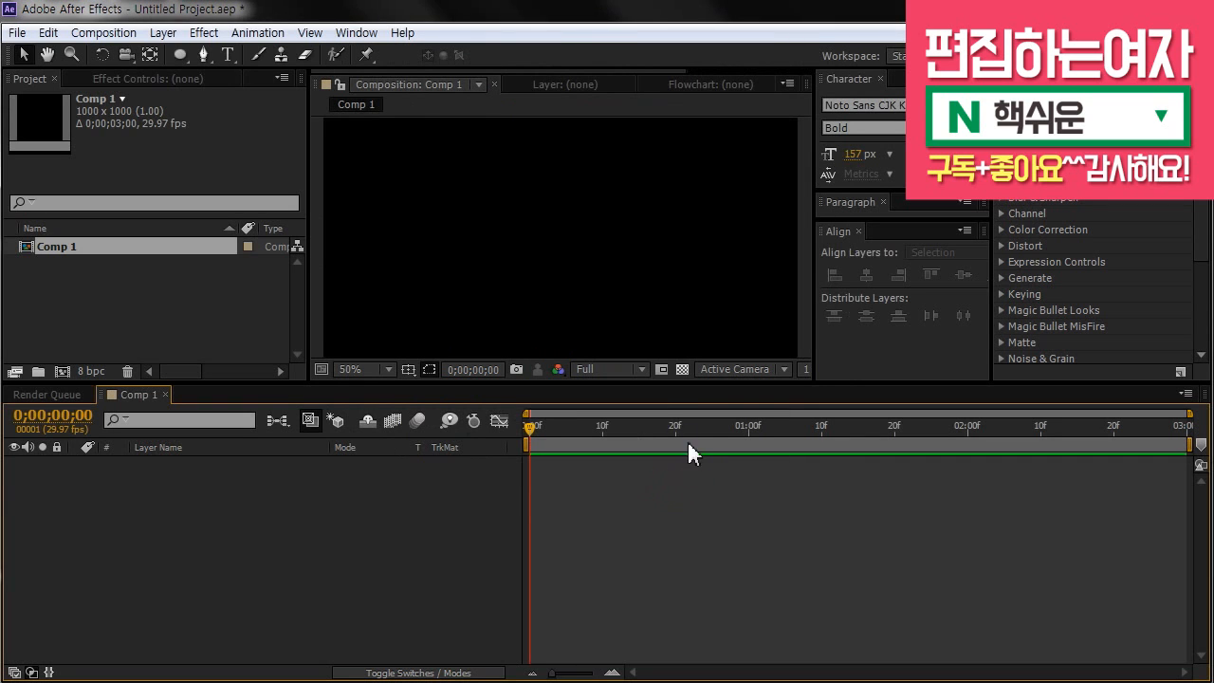
Step: Show the proportional grid over the whole composition frame
left_click_drag(585, 384, 591, 453)
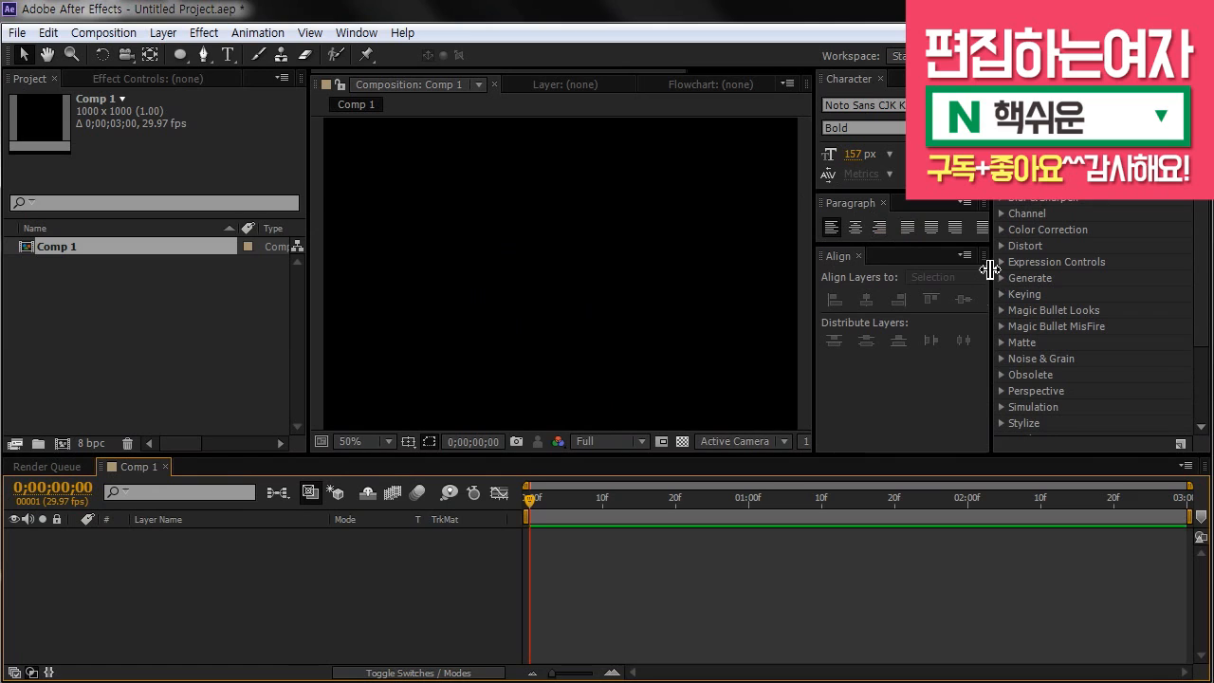
scroll(645, 271, "down", 1)
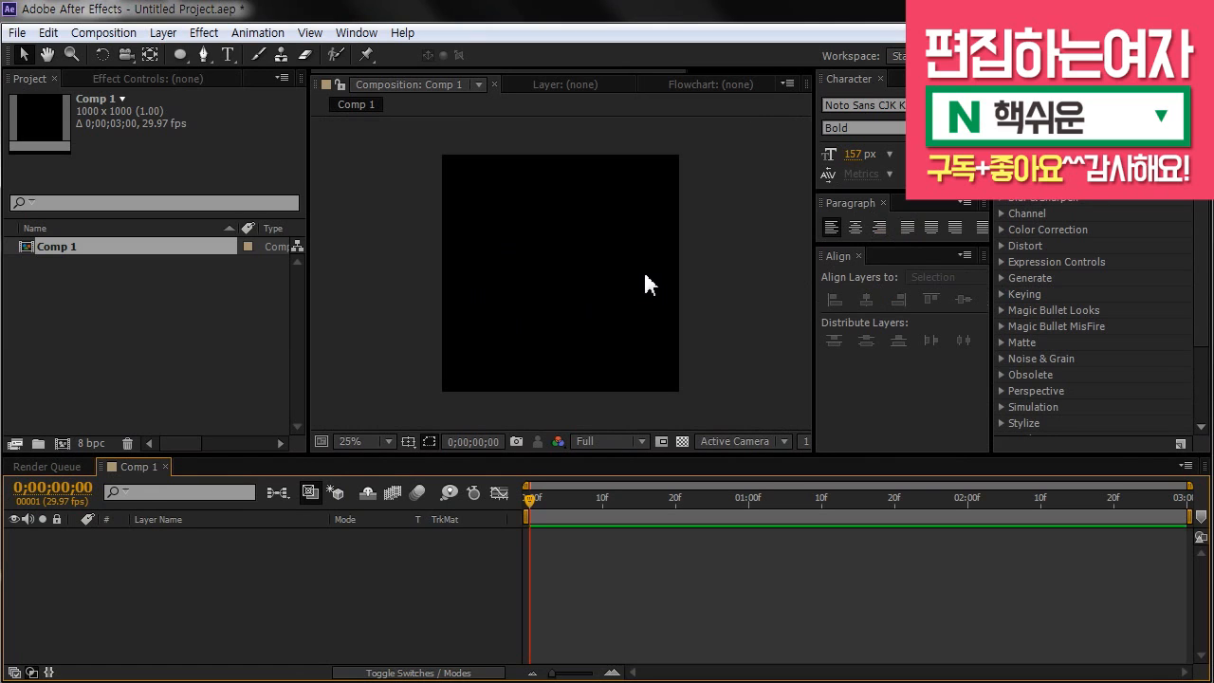
left_click(398, 169)
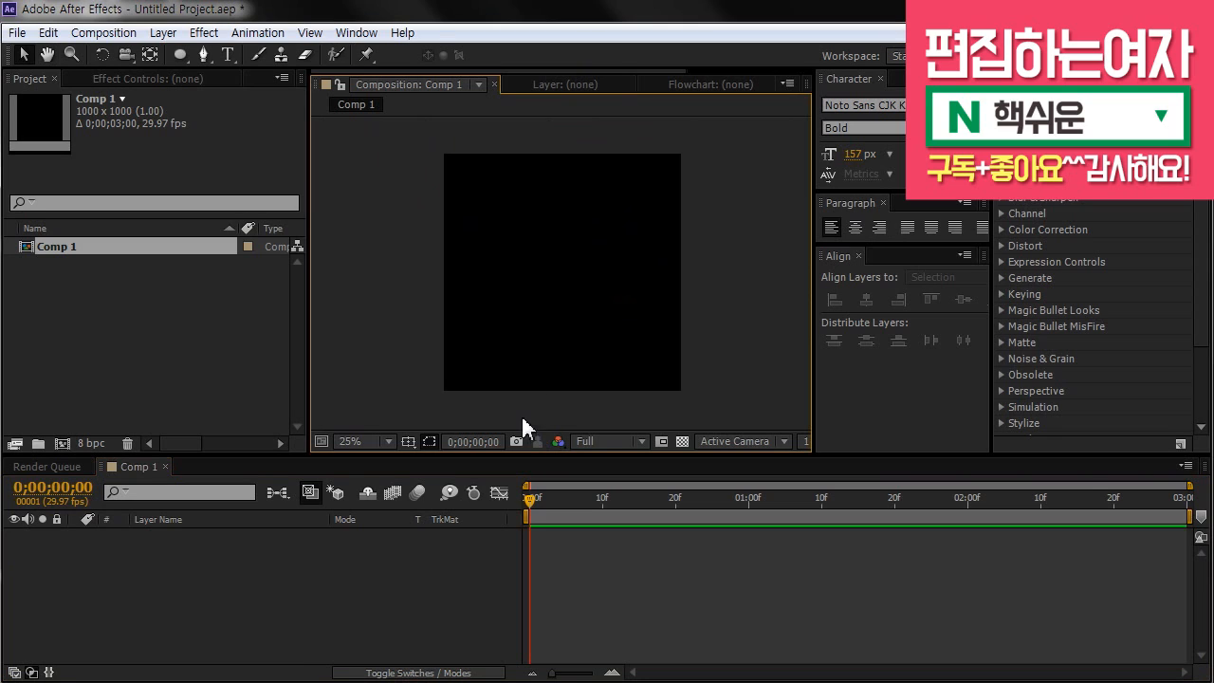
left_click(408, 442)
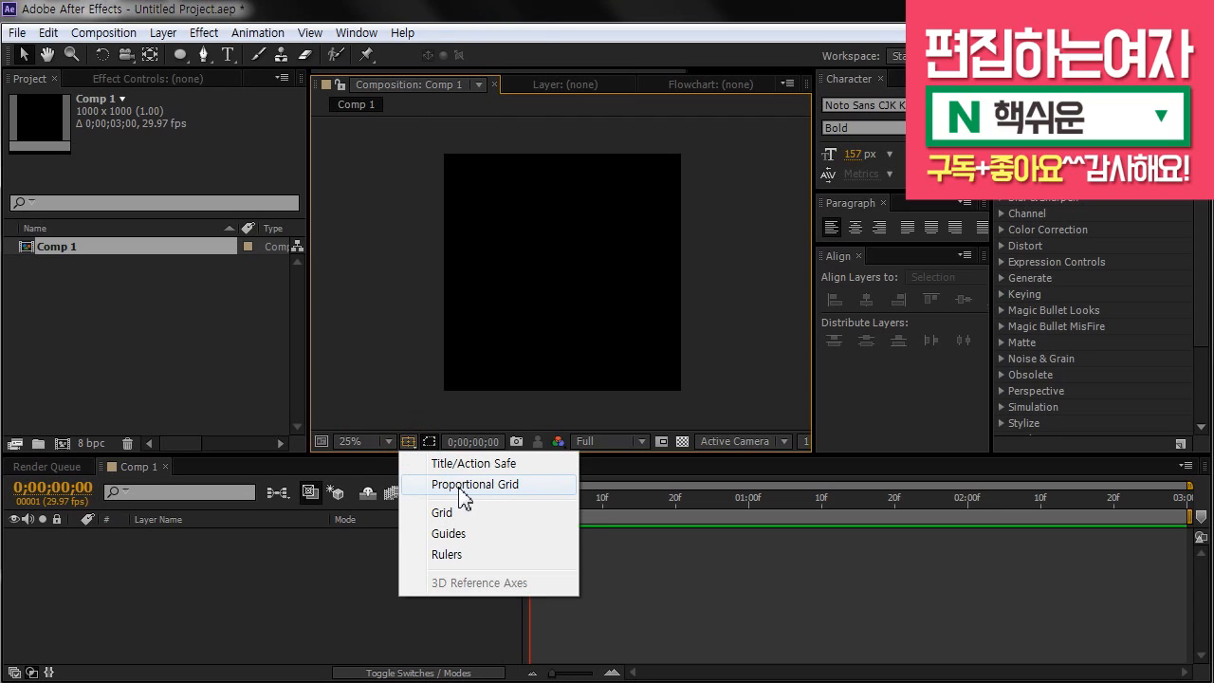
left_click(451, 365)
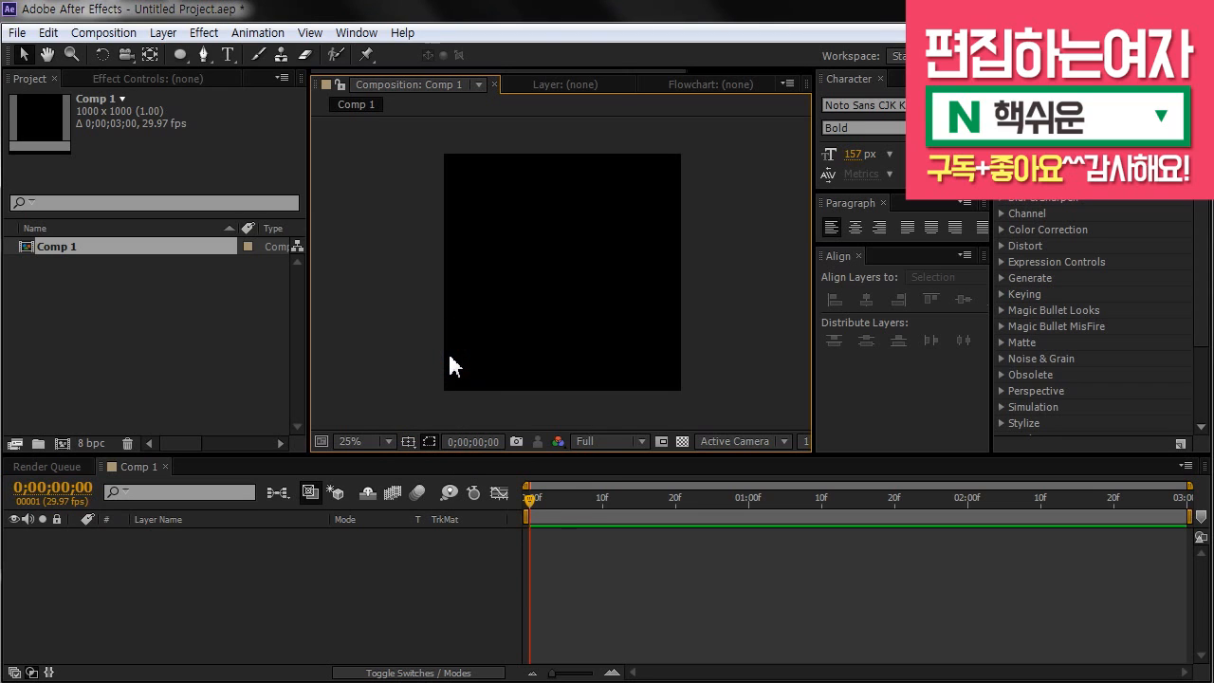
key("alt+apostrophe")
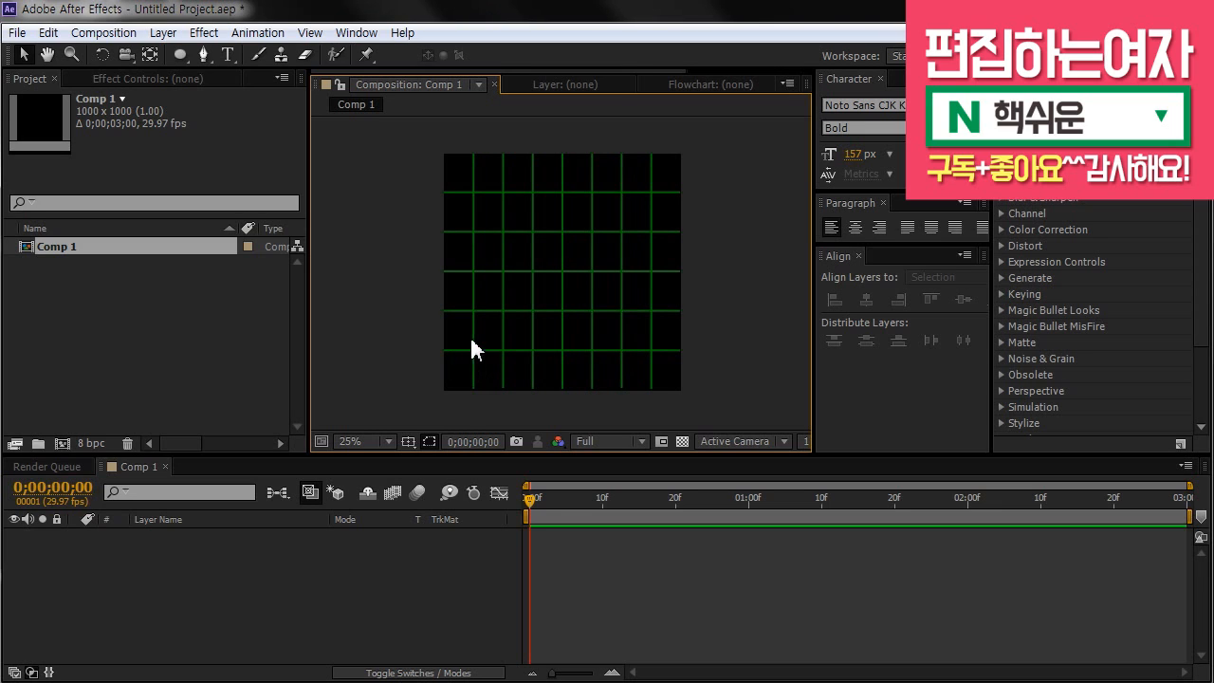
Step: Activate the Ellipse tool and set the shape fill to None
left_click_drag(181, 55, 190, 52)
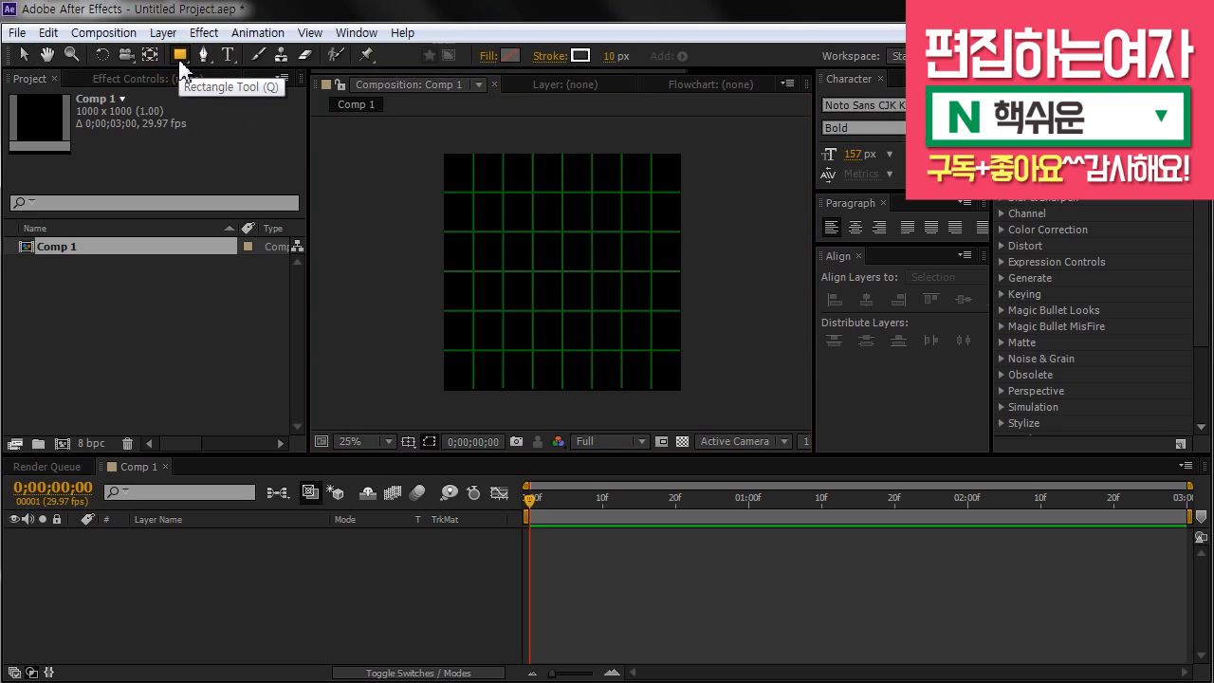
left_click_drag(181, 62, 277, 105)
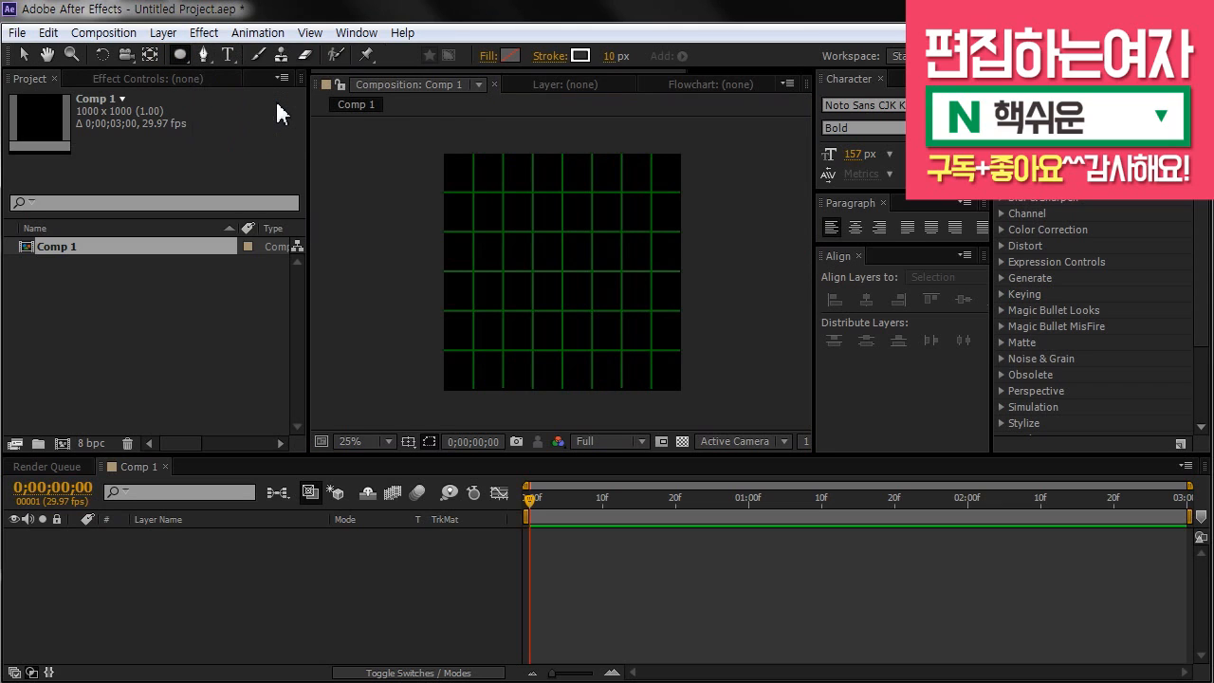
left_click(490, 59)
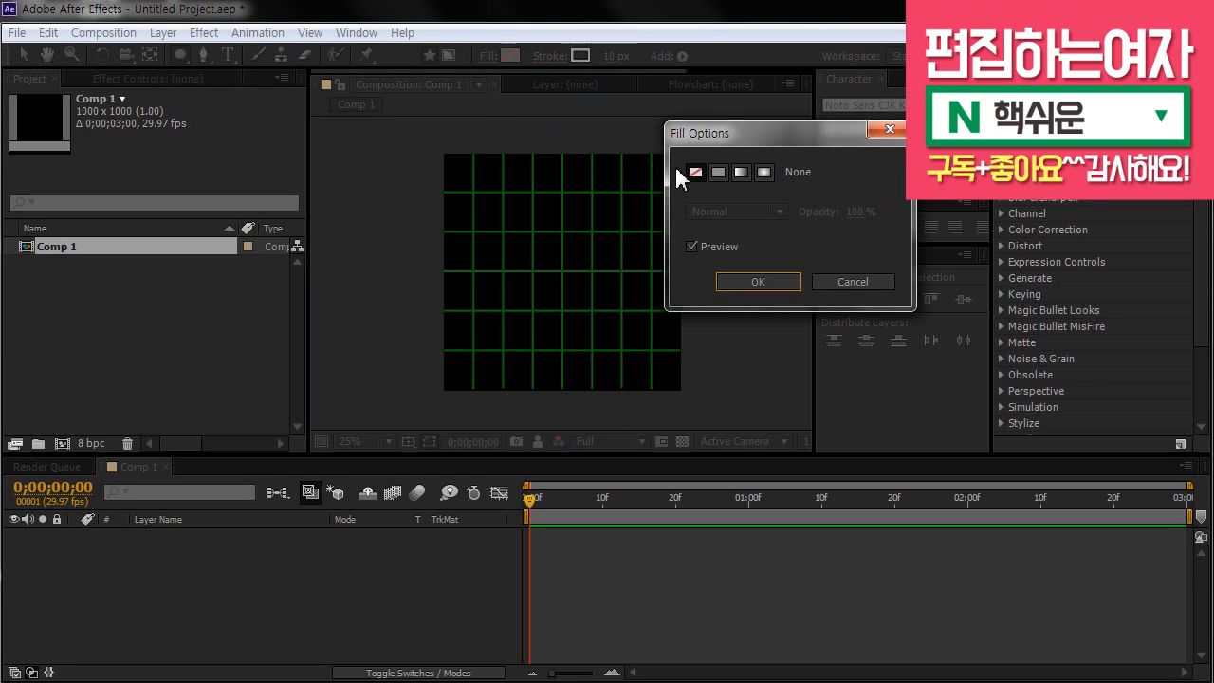
left_click(697, 172)
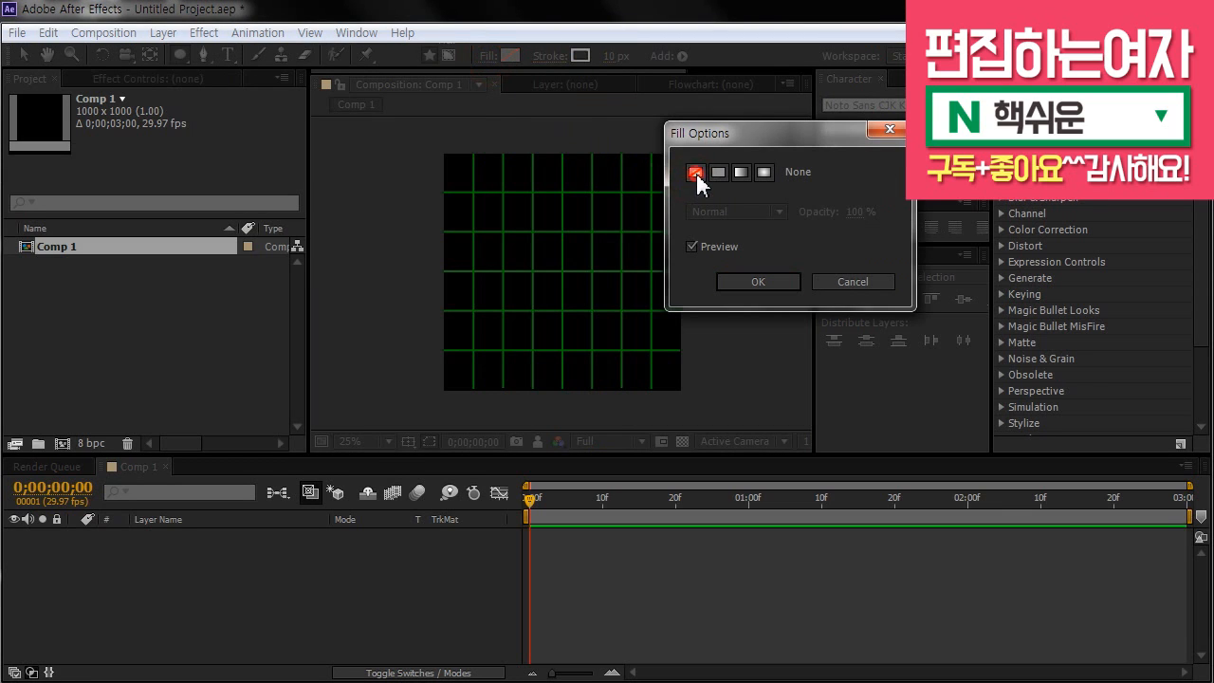
left_click(781, 282)
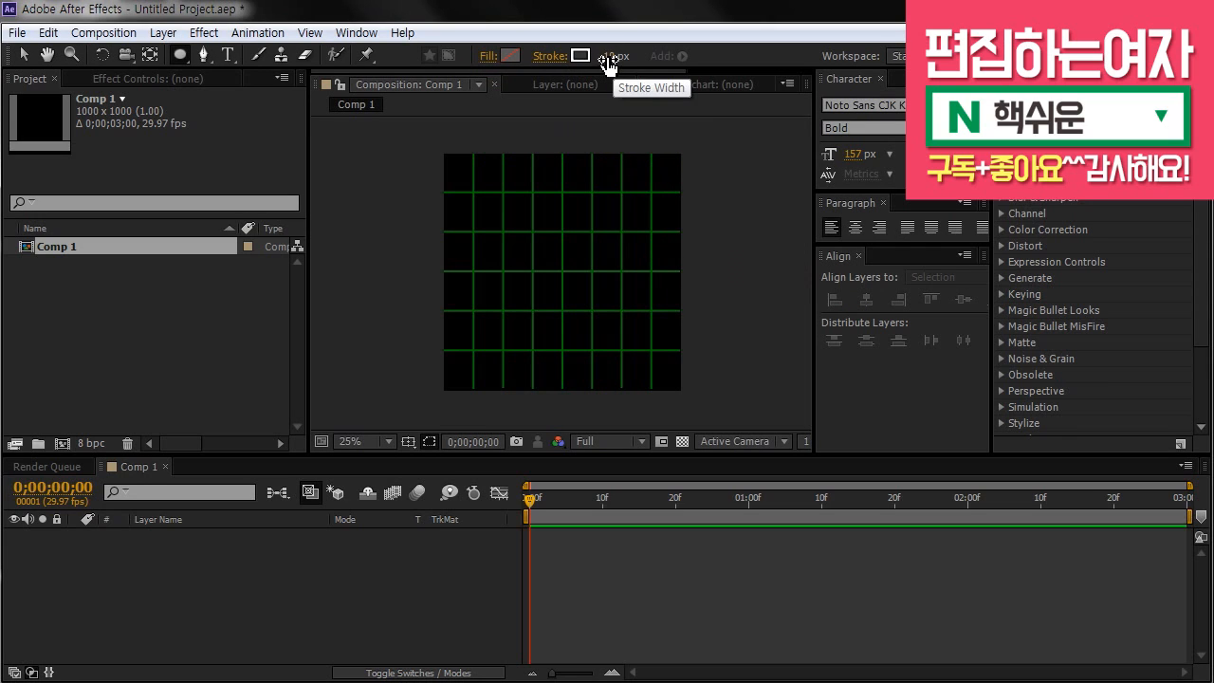
Step: Draw a circle outward from the composition's centre, nearly filling the frame, and check that its anchor point is centred
left_click(563, 272)
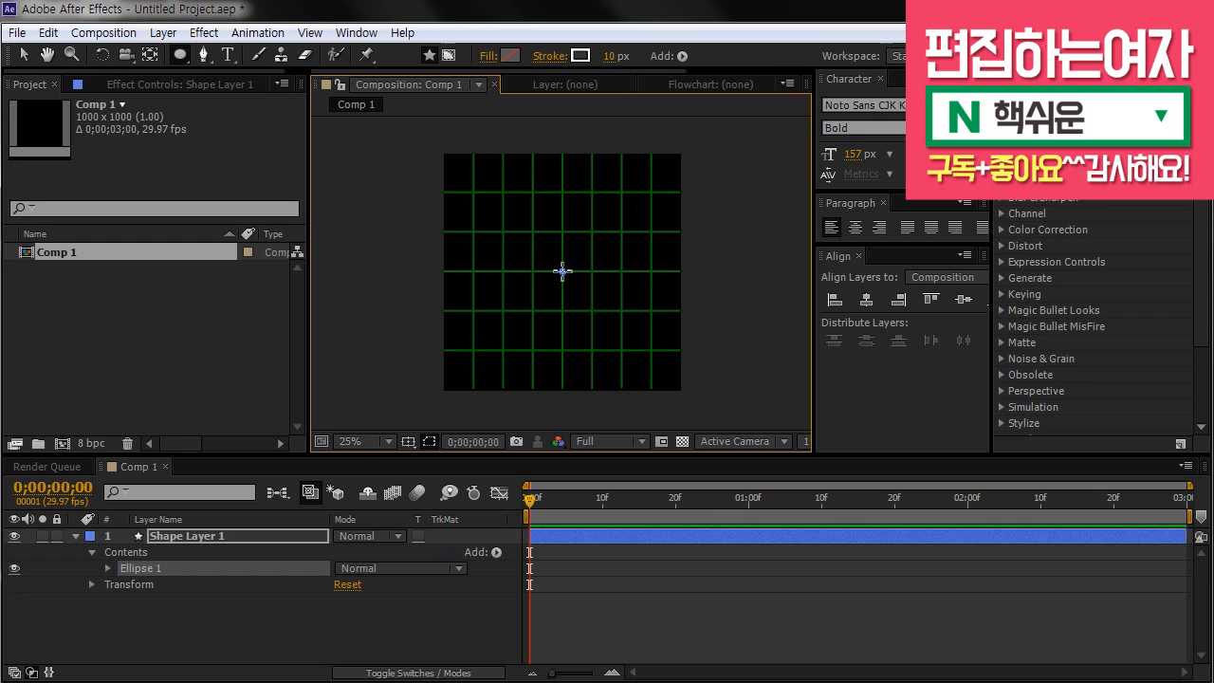
left_click_drag(562, 271, 627, 377)
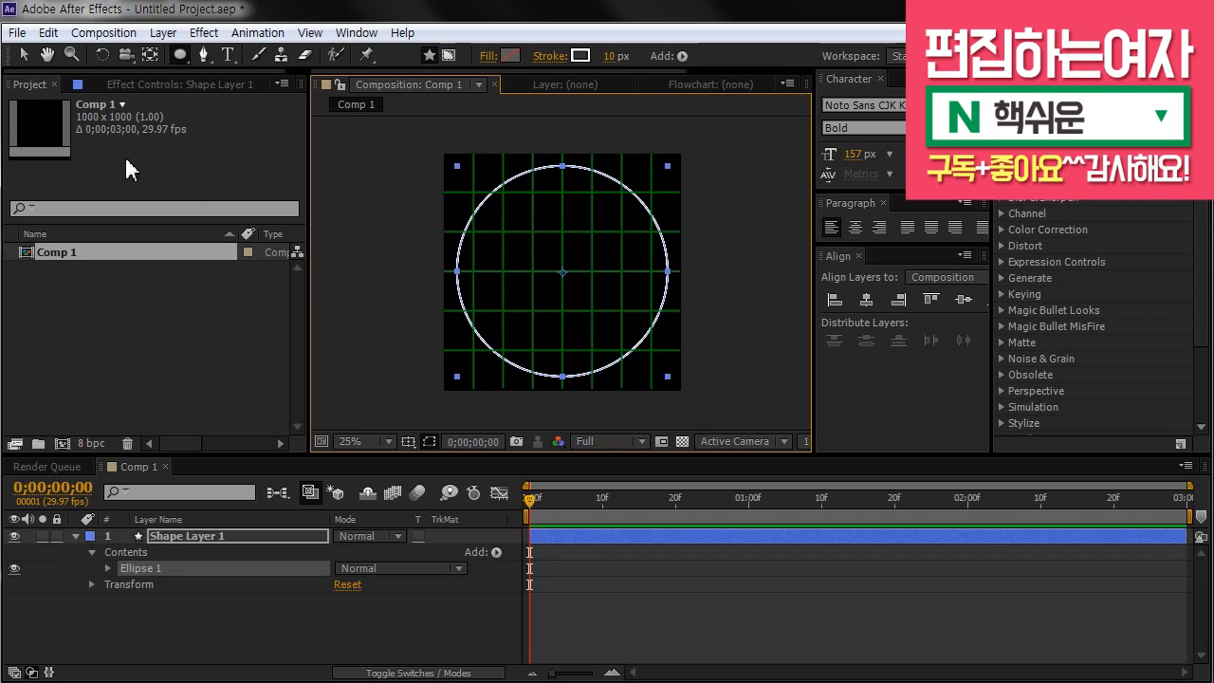
left_click(23, 54)
left_click(767, 276)
left_click(614, 274)
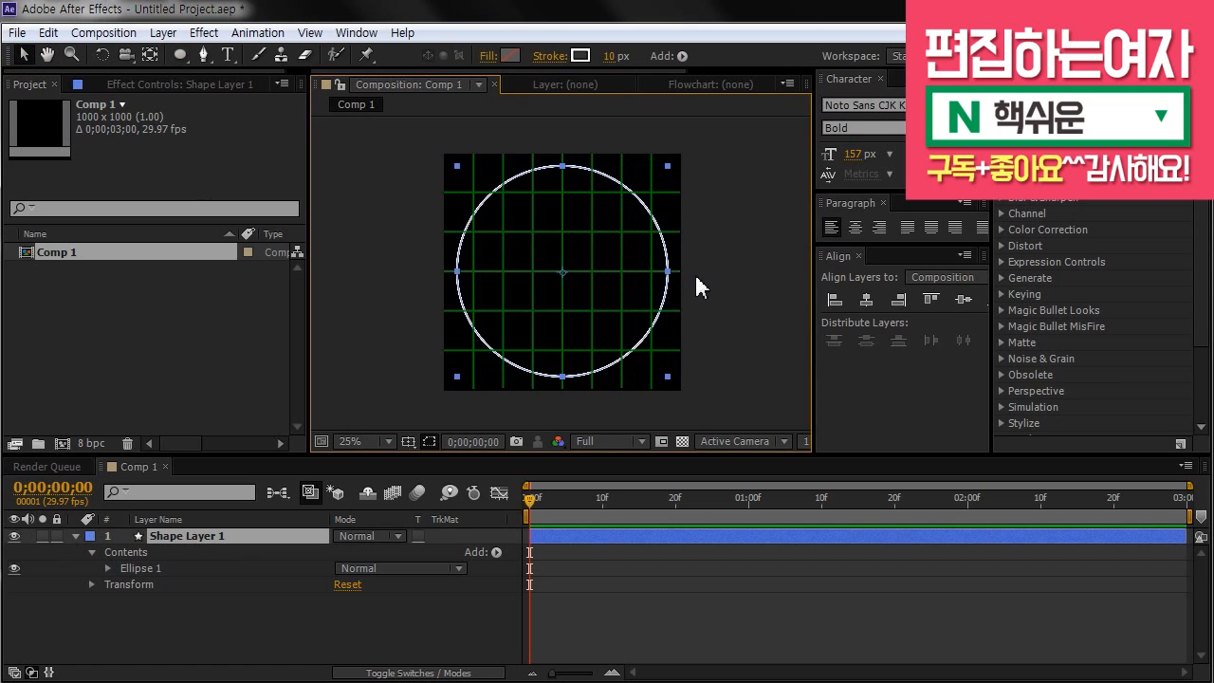
left_click(151, 56)
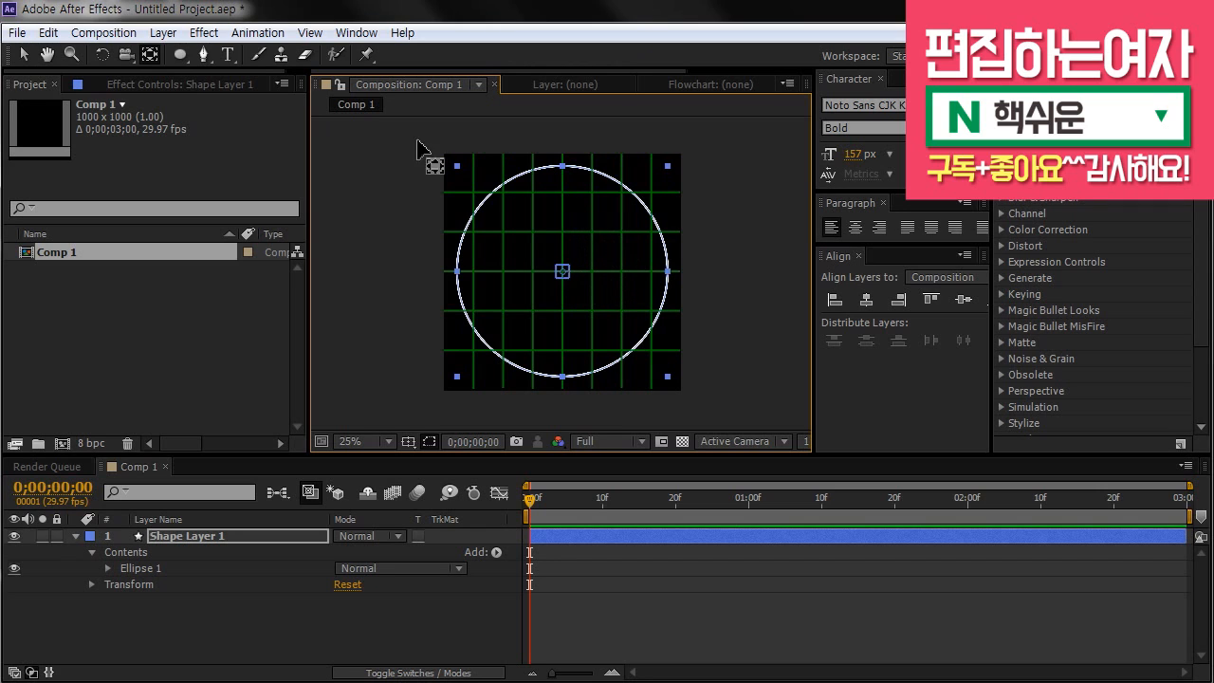
left_click(23, 54)
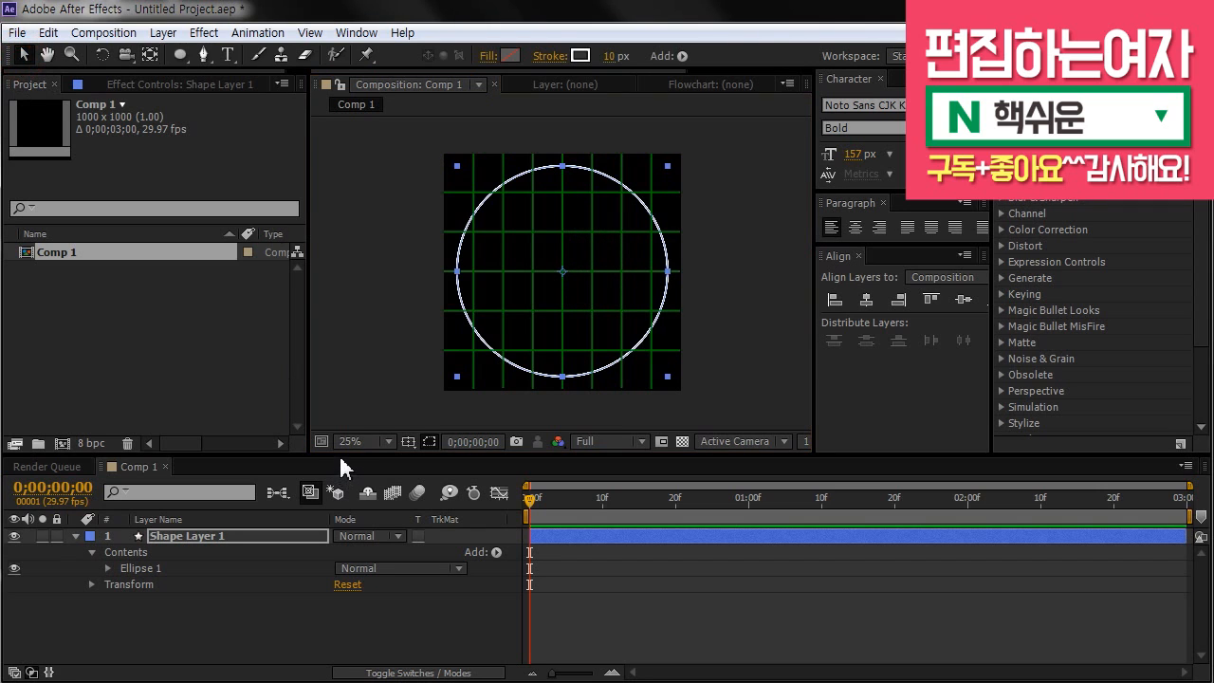
Step: Set the stroke width of Ellipse 1 to 100 and keyframe it at 0;00;00;00
left_click_drag(332, 454, 330, 399)
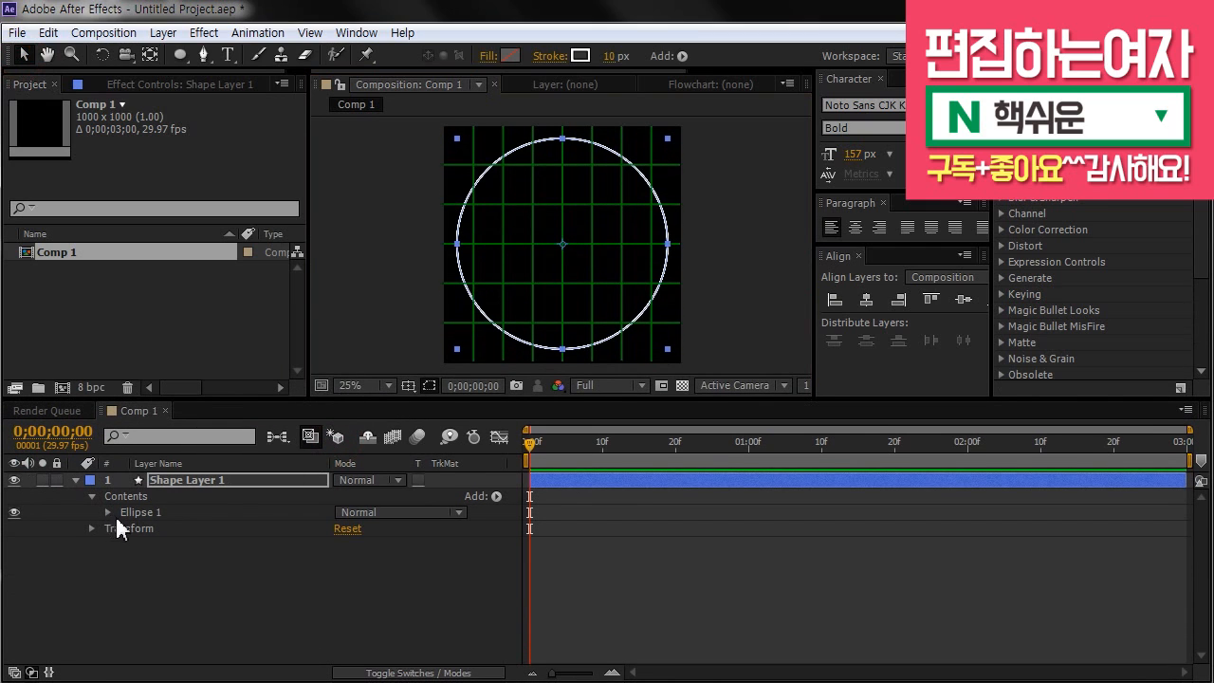
left_click(155, 484)
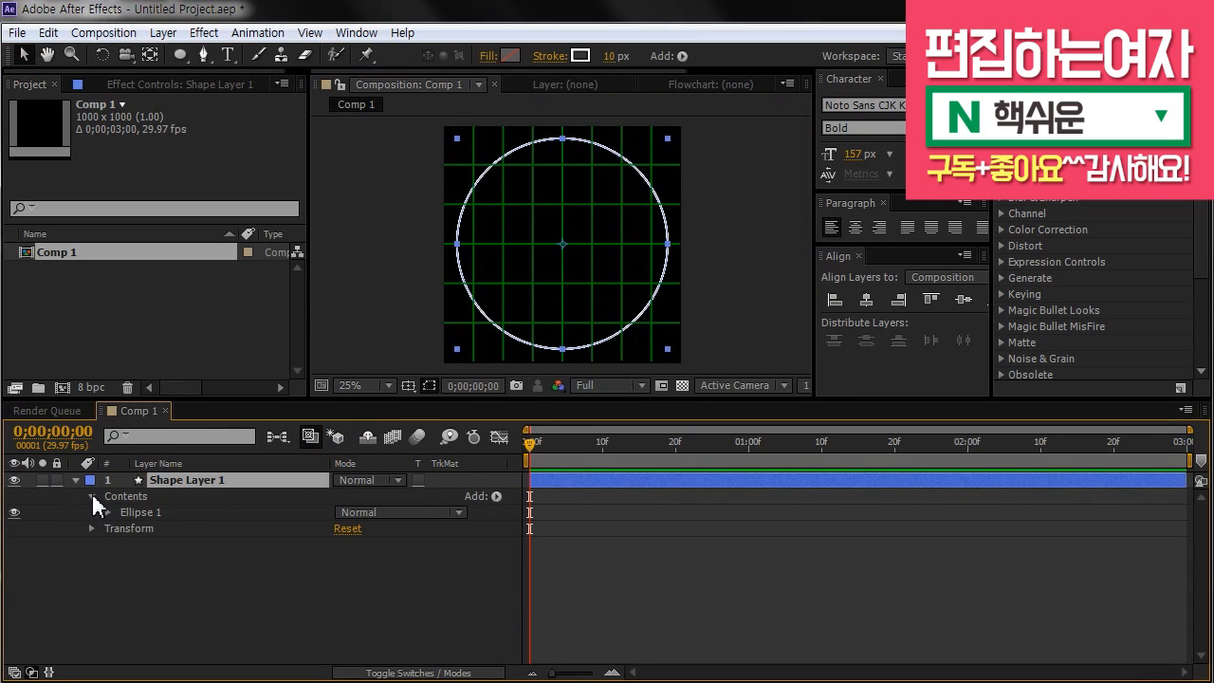
left_click(140, 514)
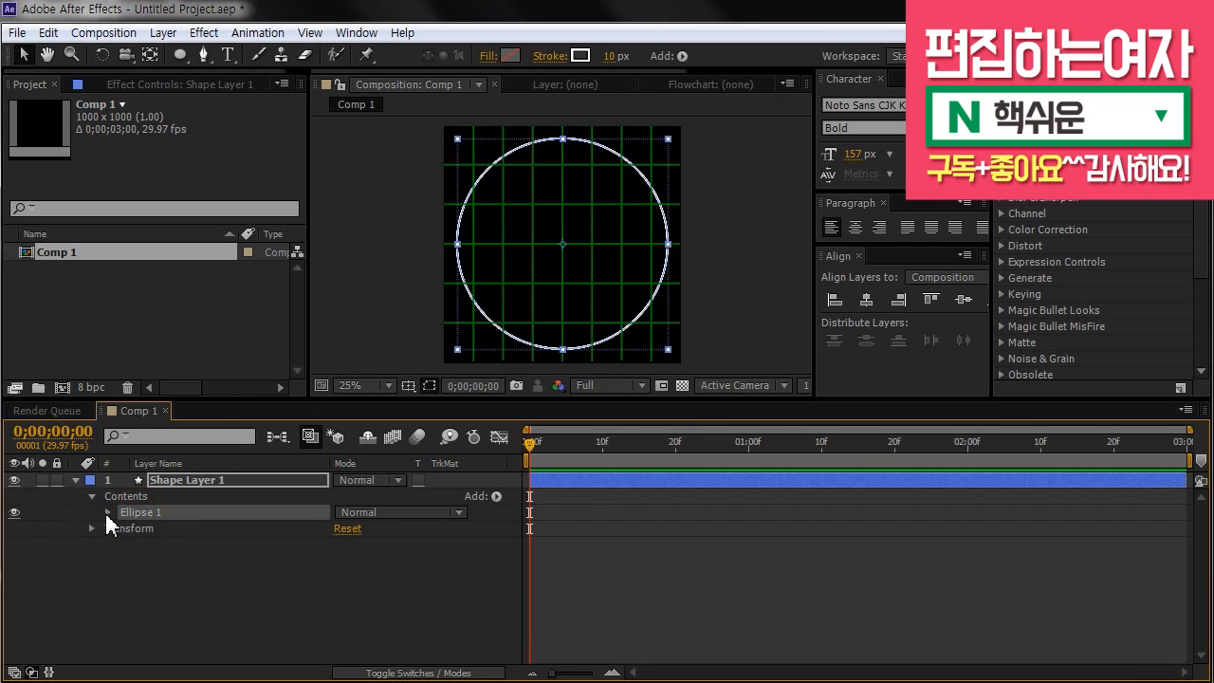
left_click(107, 512)
left_click(159, 545)
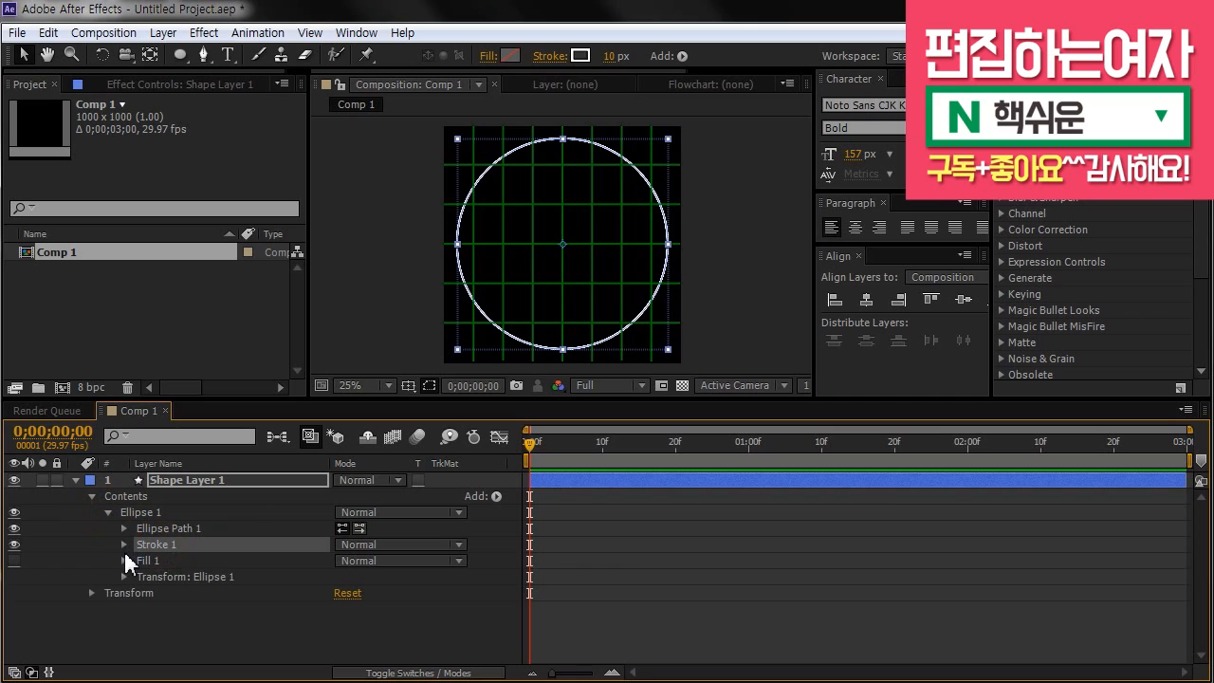
left_click(123, 545)
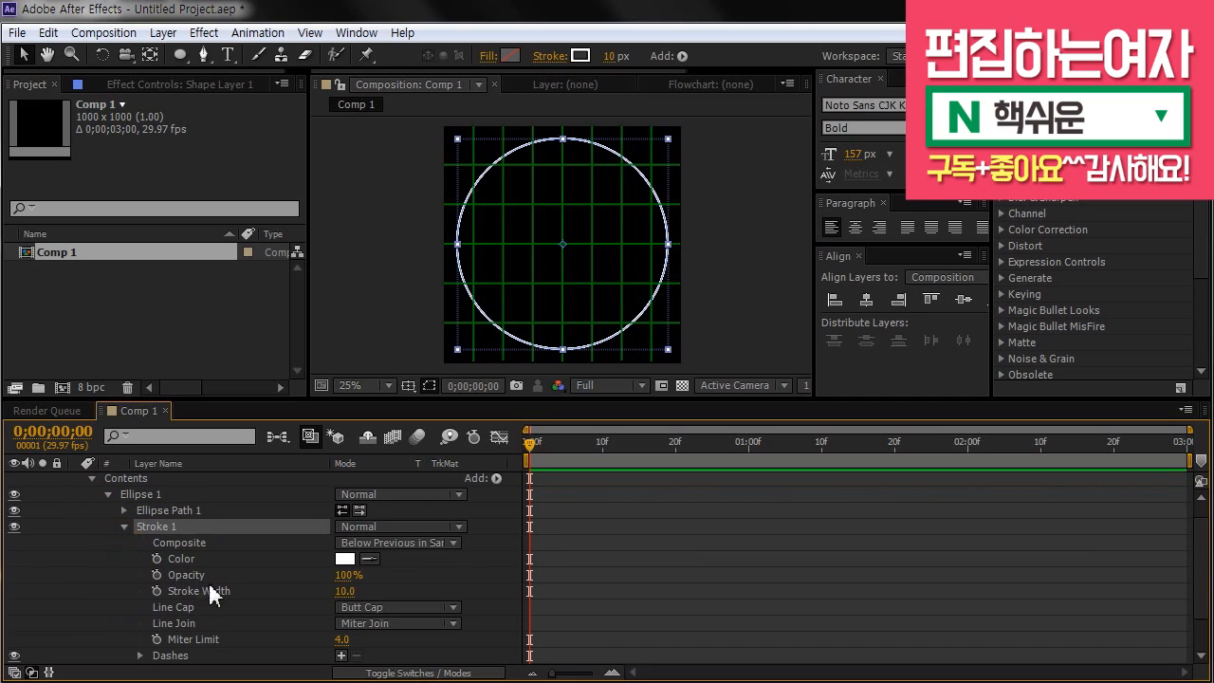
left_click(346, 591)
type("100")
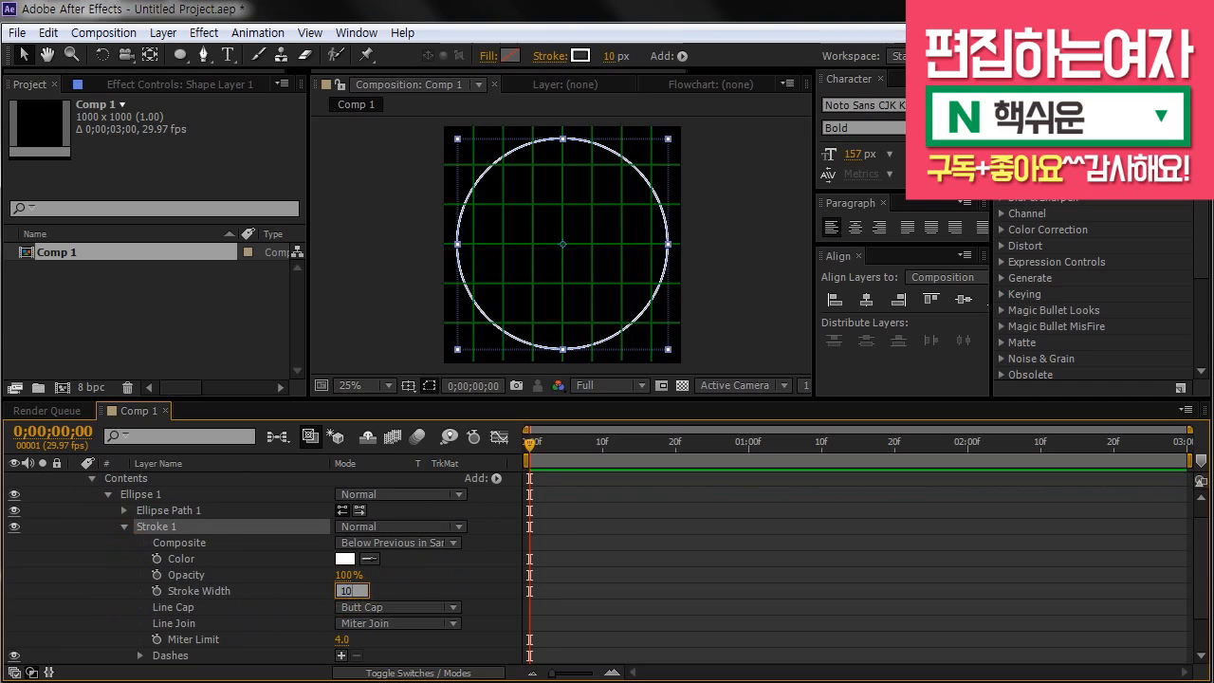
key("Return")
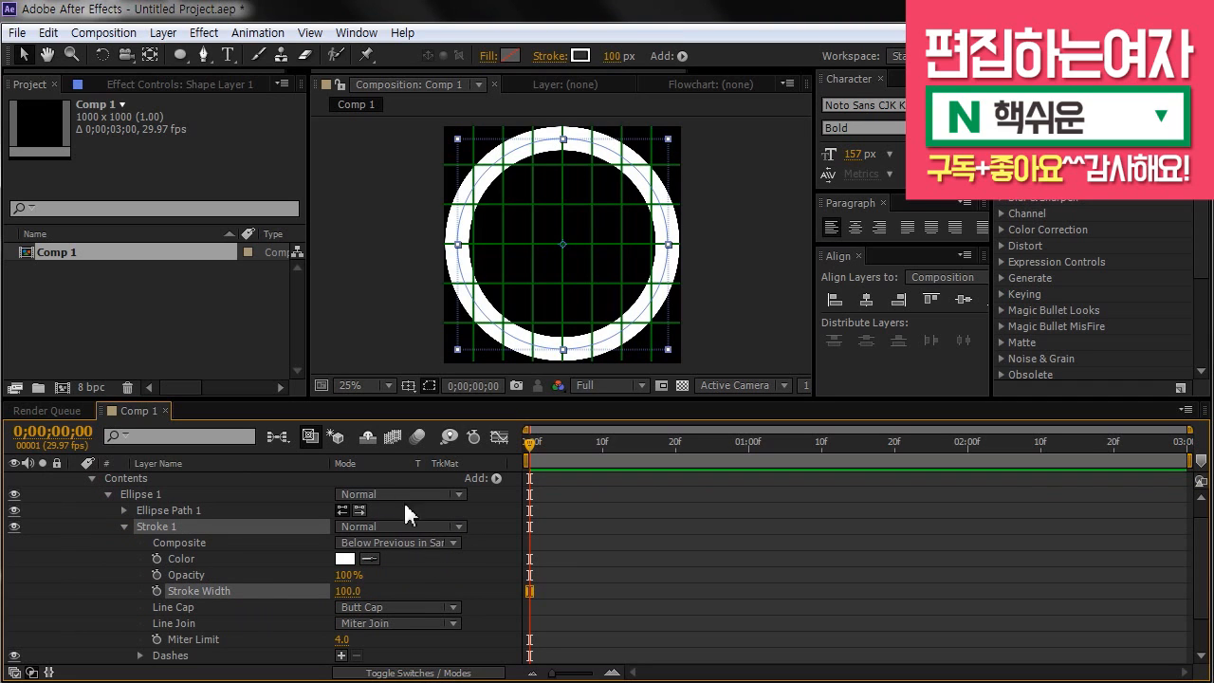
left_click(156, 591)
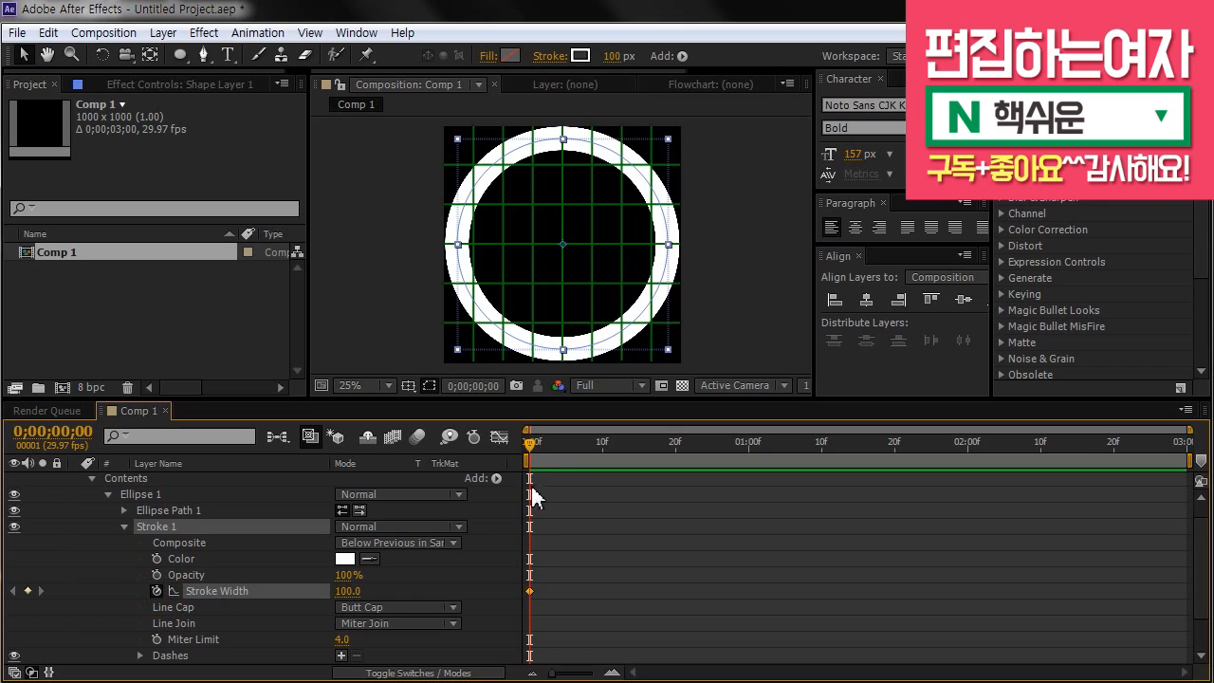
Step: Add a stroke width keyframe of 0 at 0;00;00;20
left_click_drag(610, 445, 406, 461)
key("alt+shift+j")
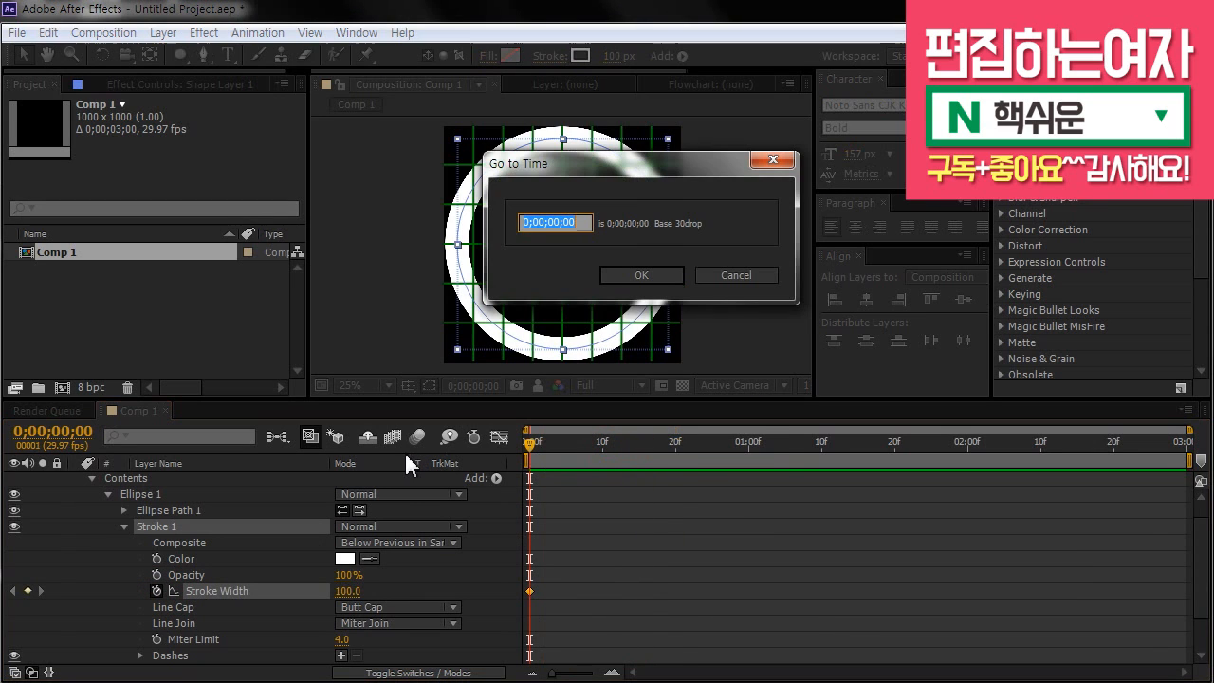
type("20")
key("Return")
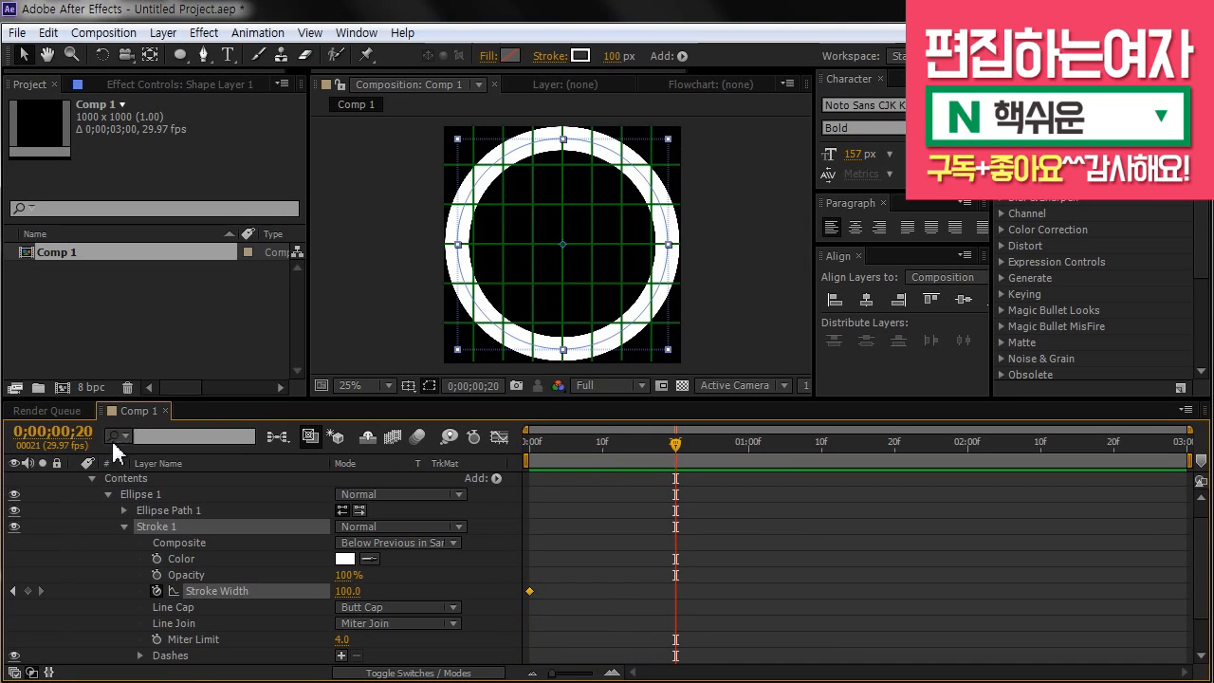
left_click(347, 592)
type("0")
key("Return")
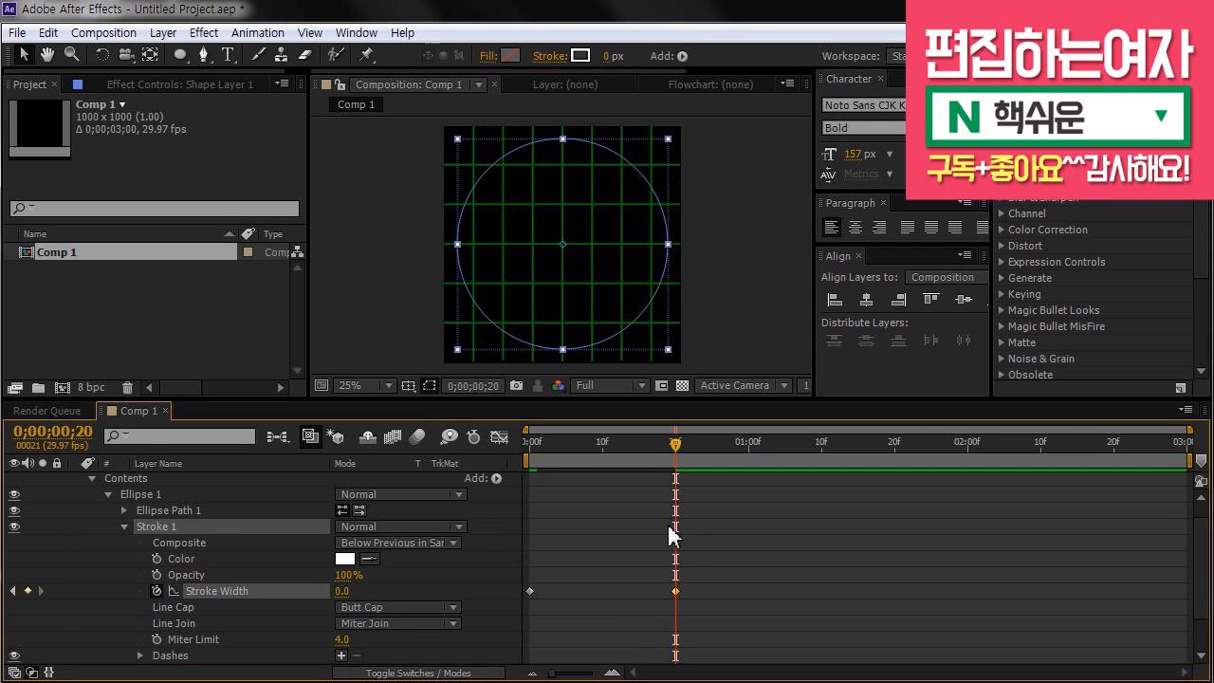
Step: Set the Scale of Shape Layer 1 to 0% and keyframe it at 0;00;00;00
left_click(654, 493)
left_click_drag(610, 442, 492, 437)
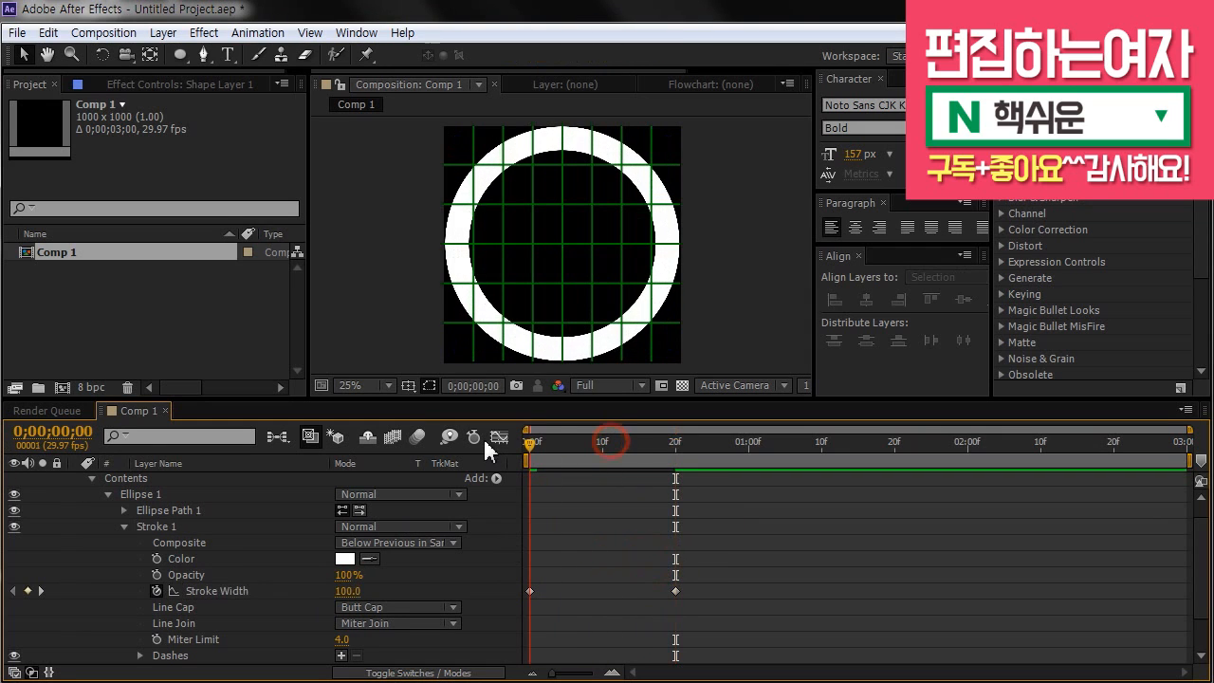
scroll(228, 550, "up", 1)
left_click(201, 481)
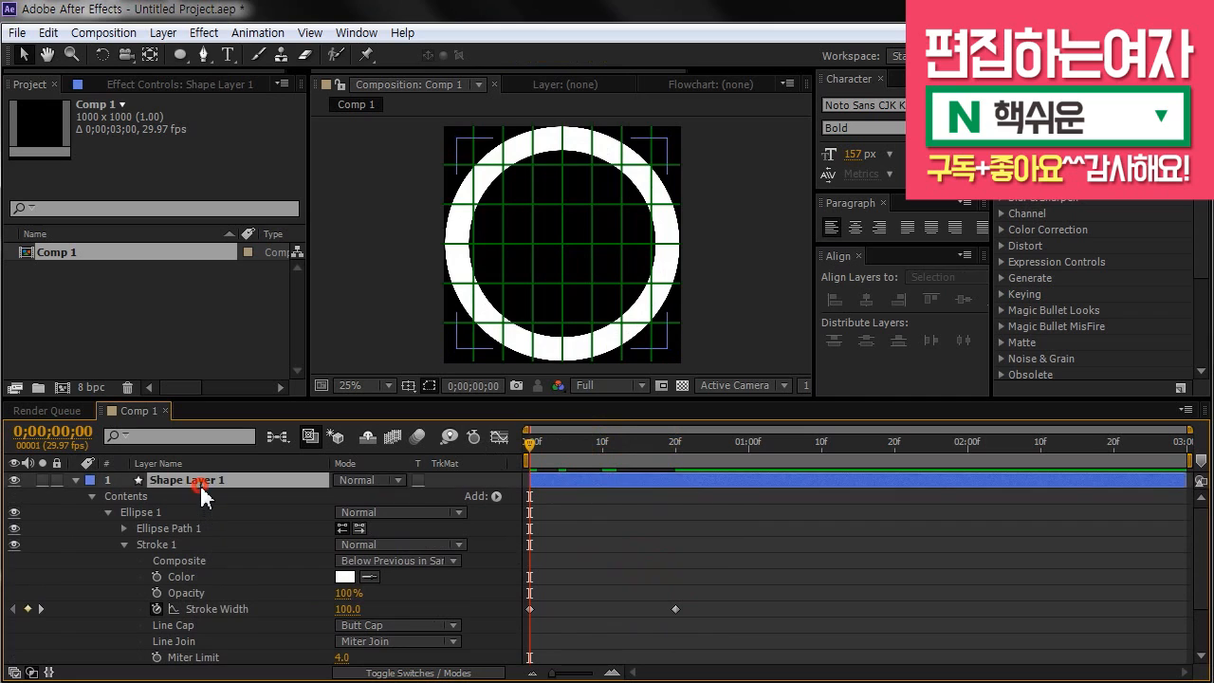
key("s")
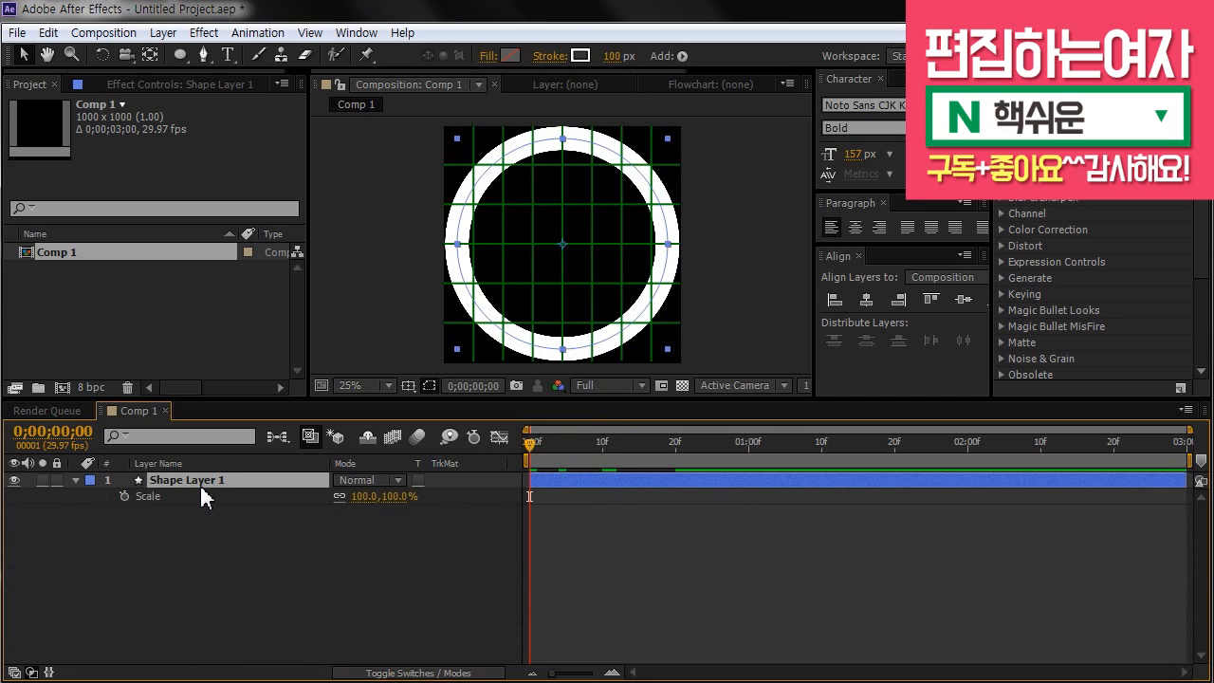
left_click(364, 497)
type("0")
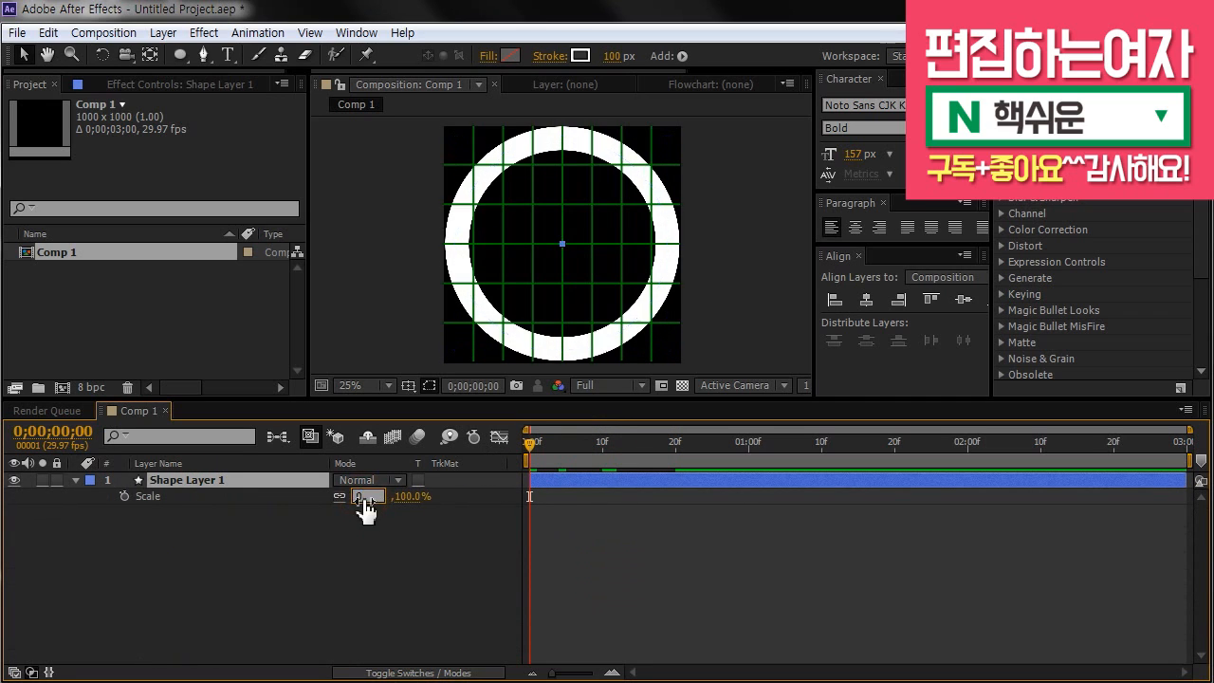
key("Return")
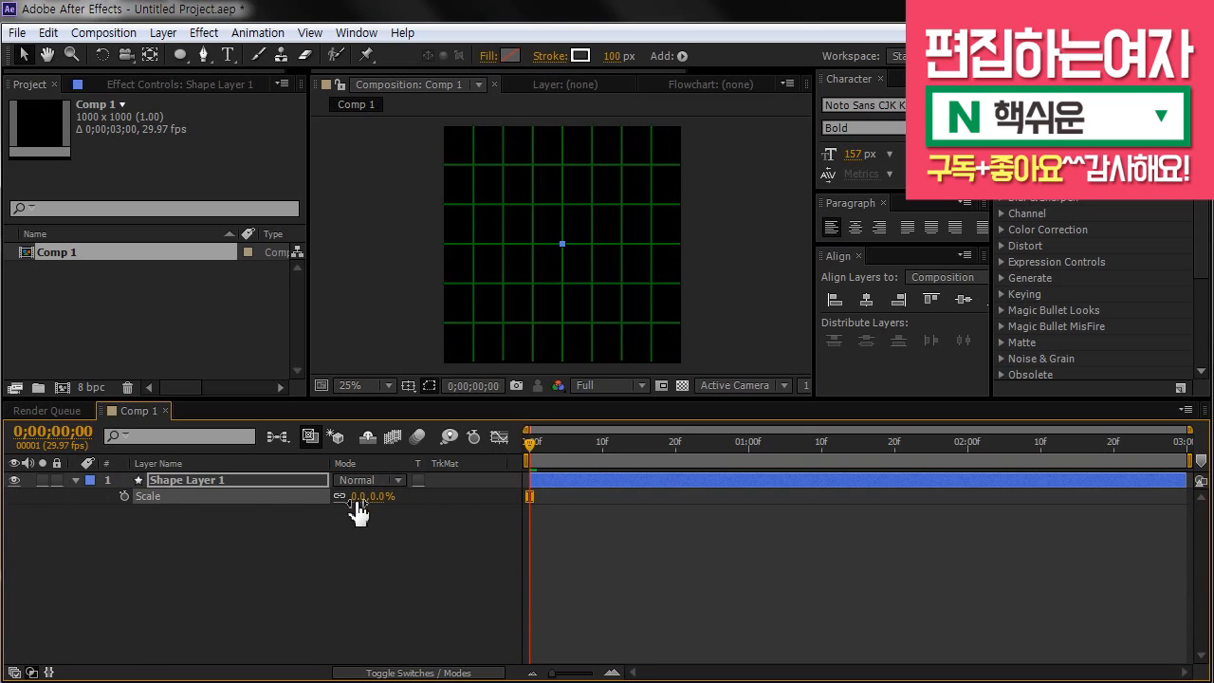
left_click(124, 496)
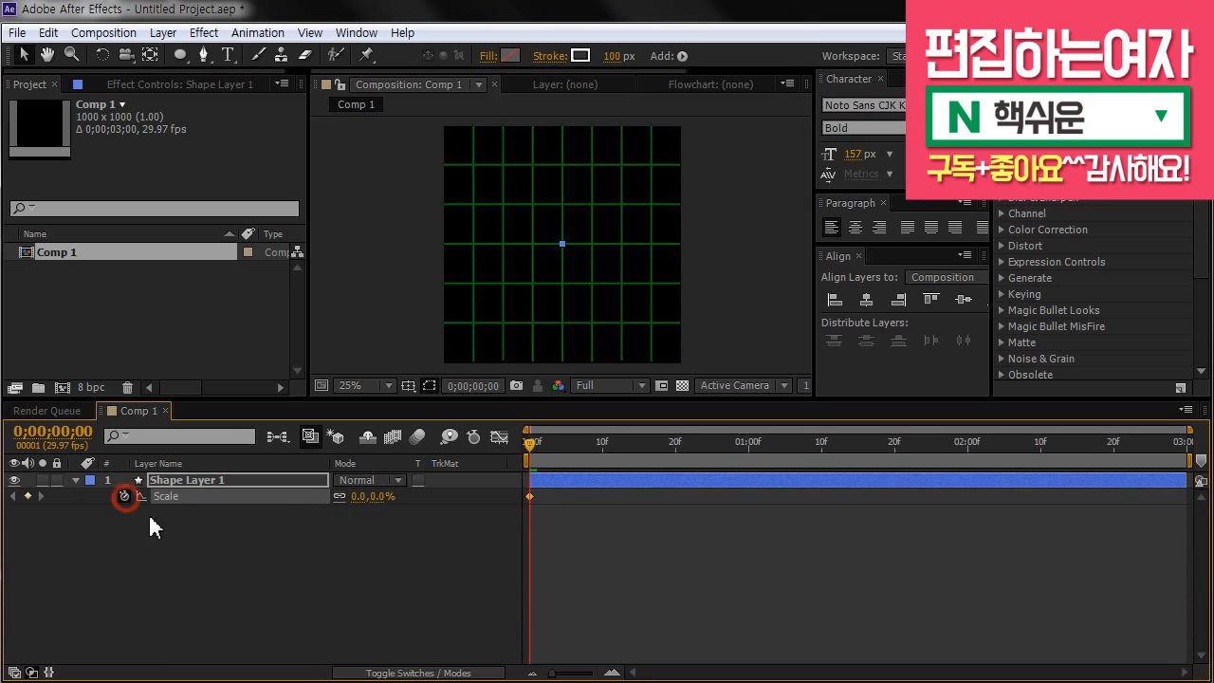
Step: Reveal both keyframed properties of Shape Layer 1, Stroke Width and Scale, together in the timeline
left_click(660, 557)
left_click(579, 481)
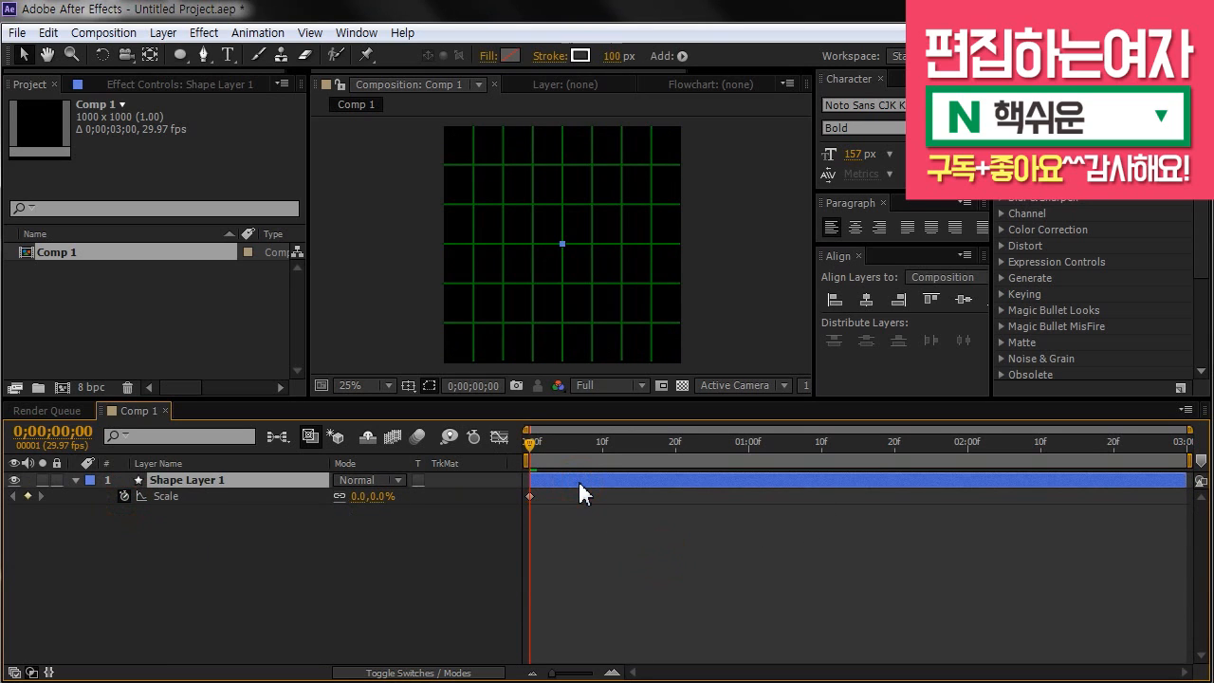
key("ctrl+v")
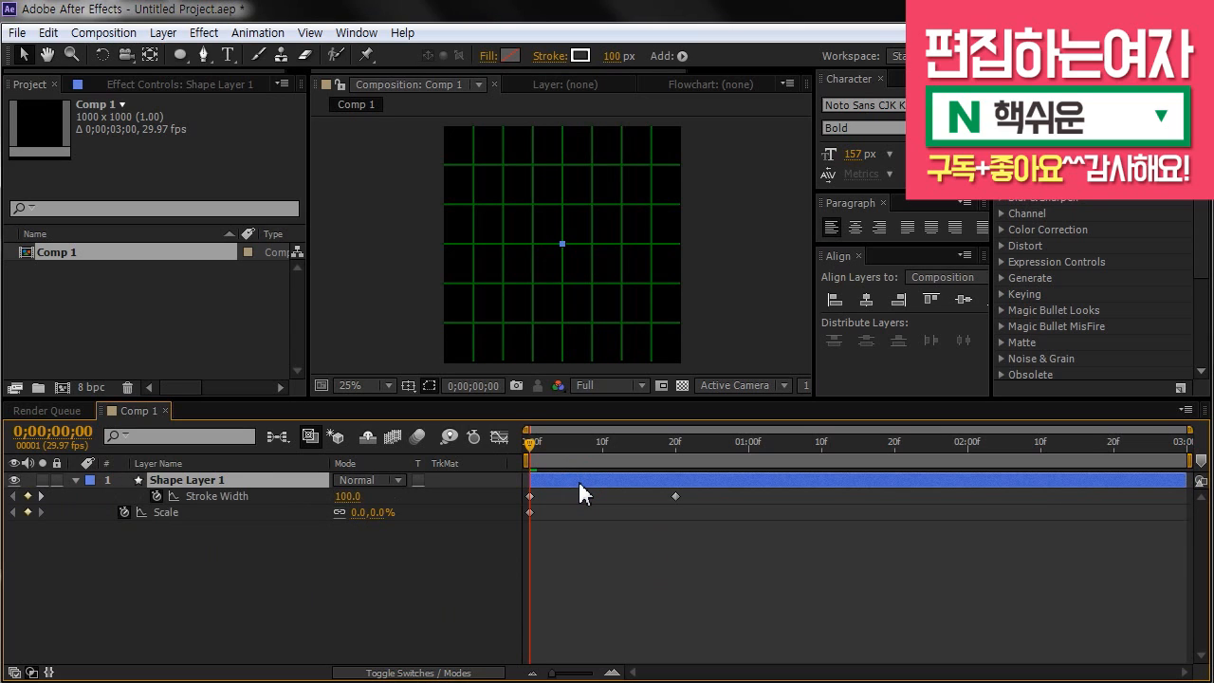
left_click_drag(639, 494, 700, 507)
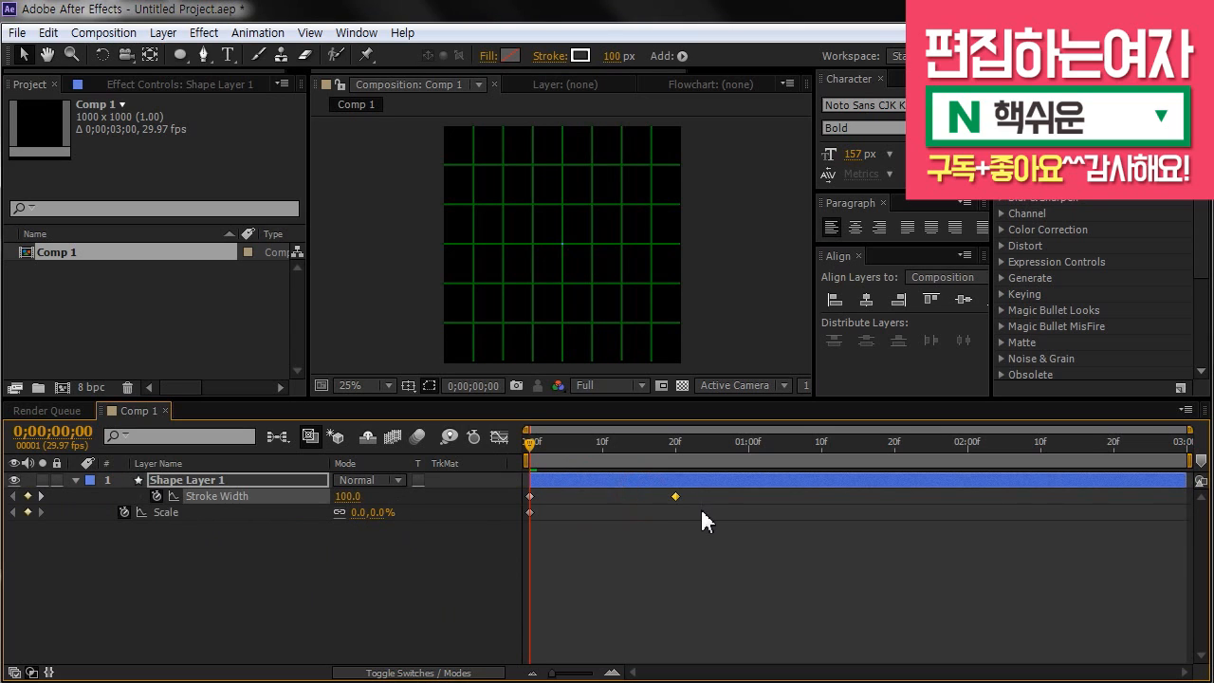
left_click(637, 517)
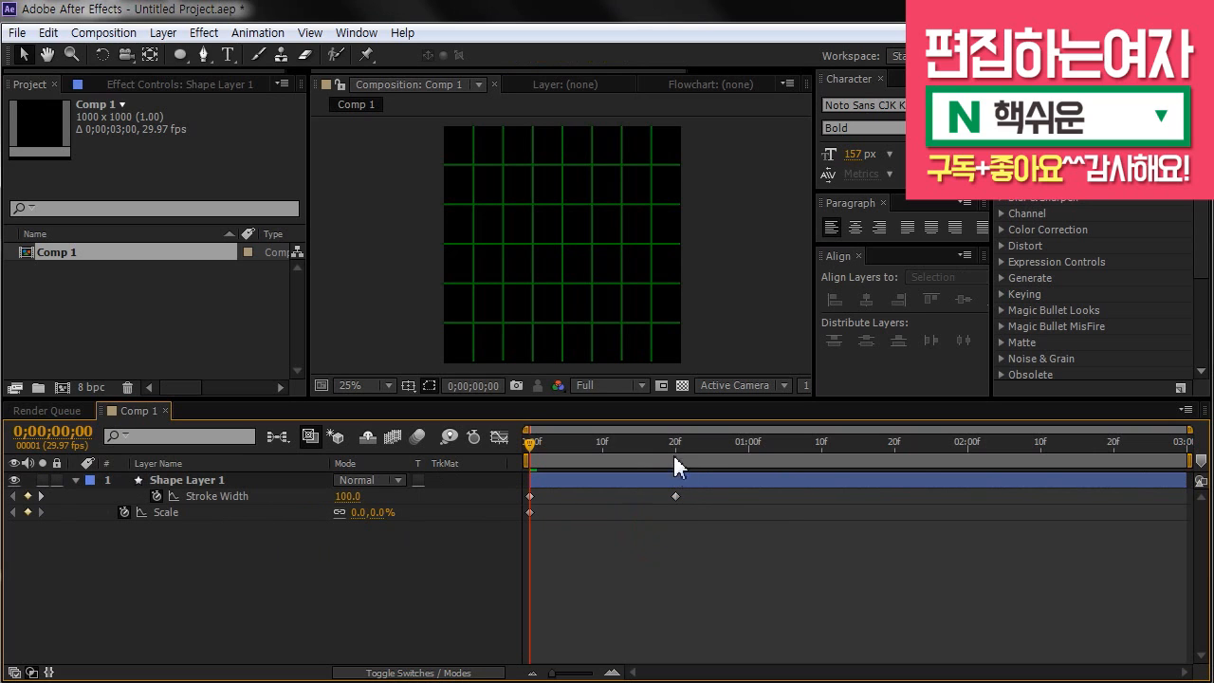
Step: Add a Scale keyframe of 100% at 0;00;00;20, aligned with the second Stroke Width keyframe
left_click(675, 495)
left_click(676, 443)
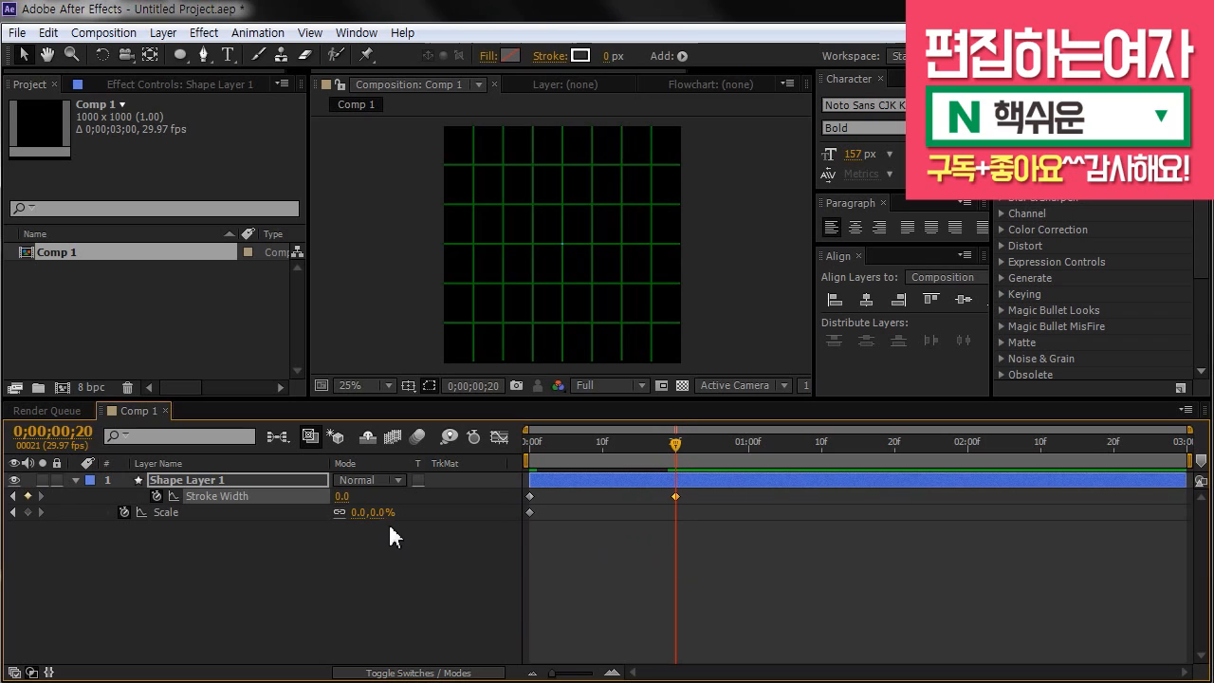
left_click(357, 512)
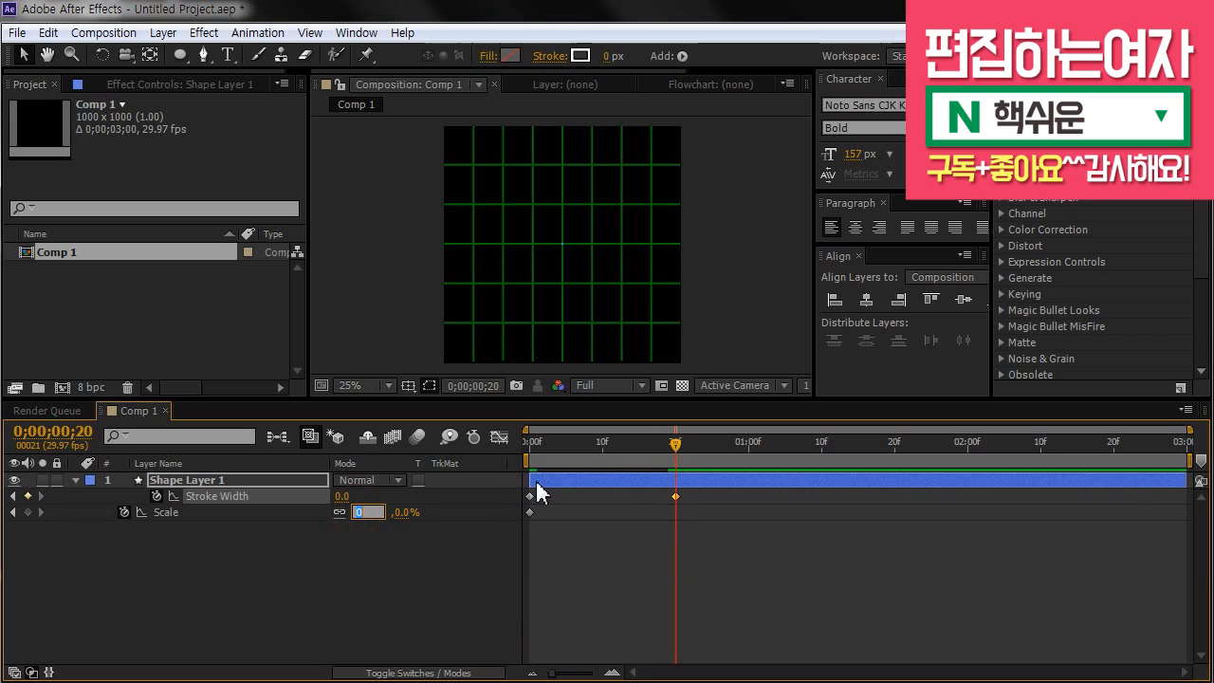
type("0")
key("Return")
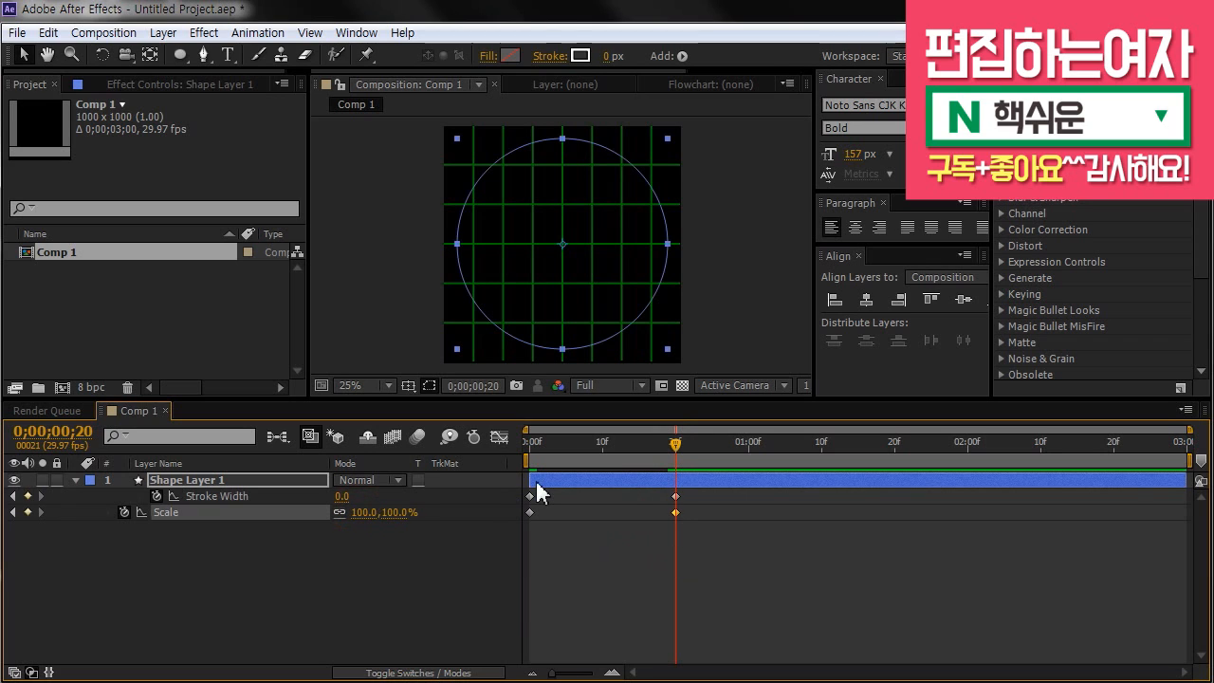
Step: Apply Easy Ease In to the Stroke Width and Scale keyframes at 0;00;00;20
left_click(733, 539)
mouse_move(653, 494)
left_mouse_down()
mouse_move(702, 572)
mouse_move(703, 553)
left_mouse_up()
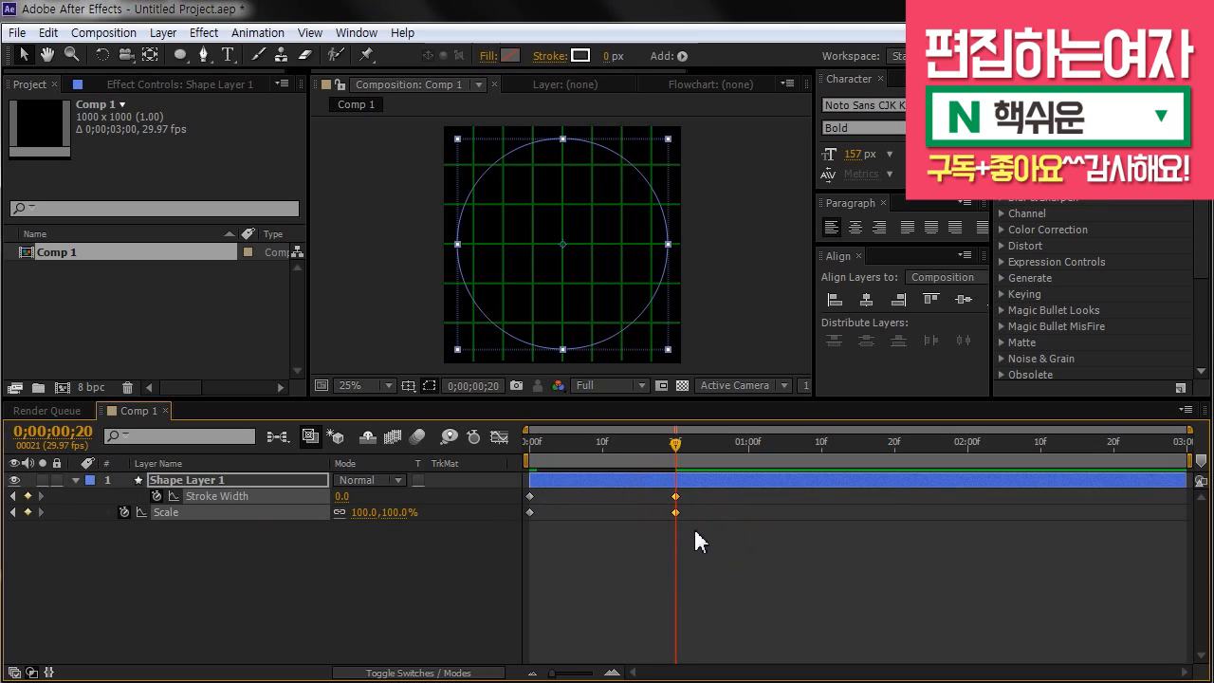
right_click(675, 496)
mouse_move(822, 484)
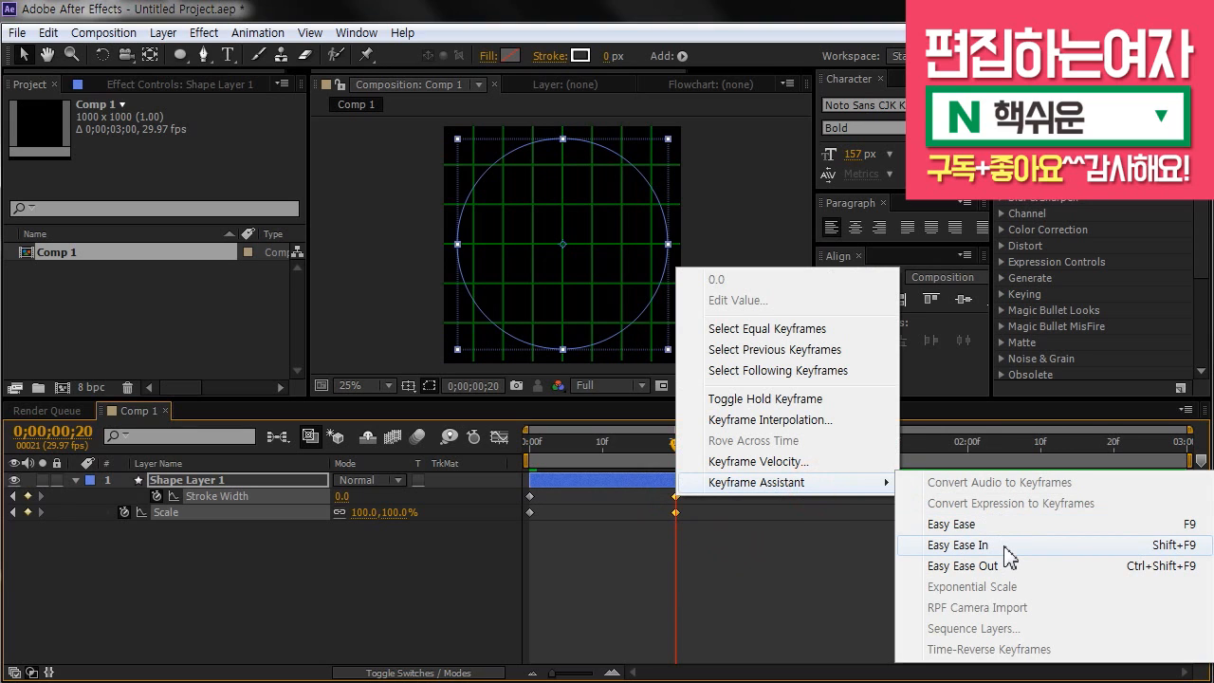
left_click(958, 545)
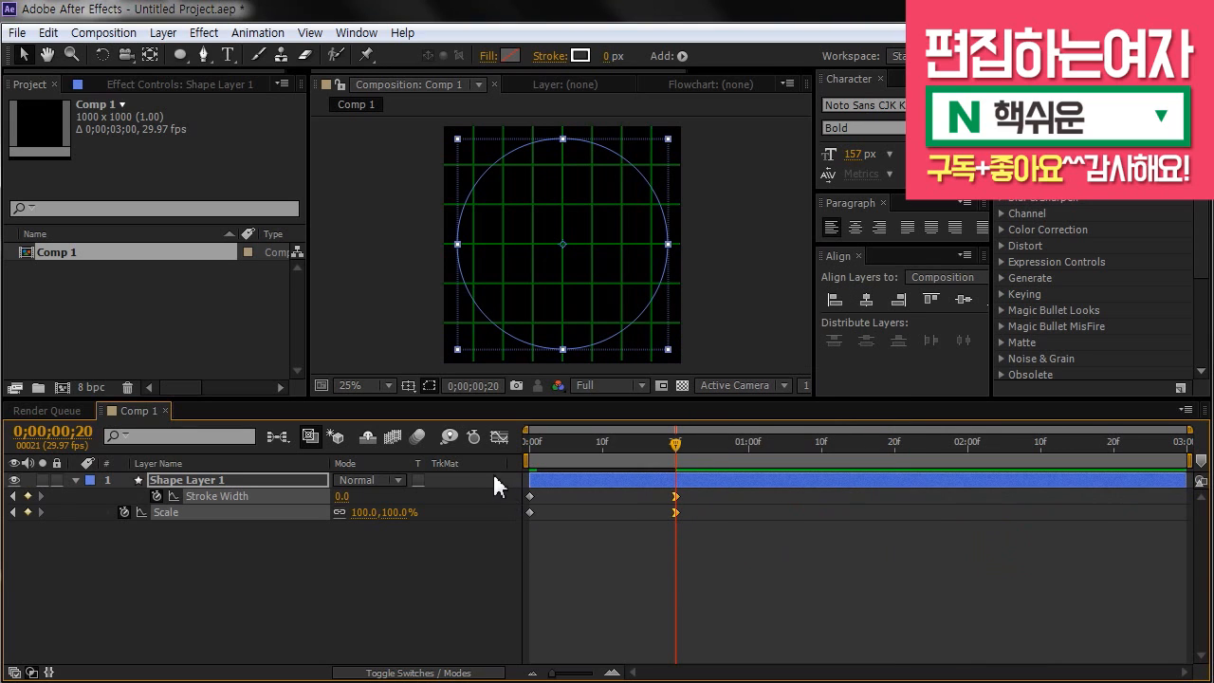
Step: In the Graph Editor, stretch the incoming ease handles of both end keyframes back to the first keyframes' time
left_click(494, 437)
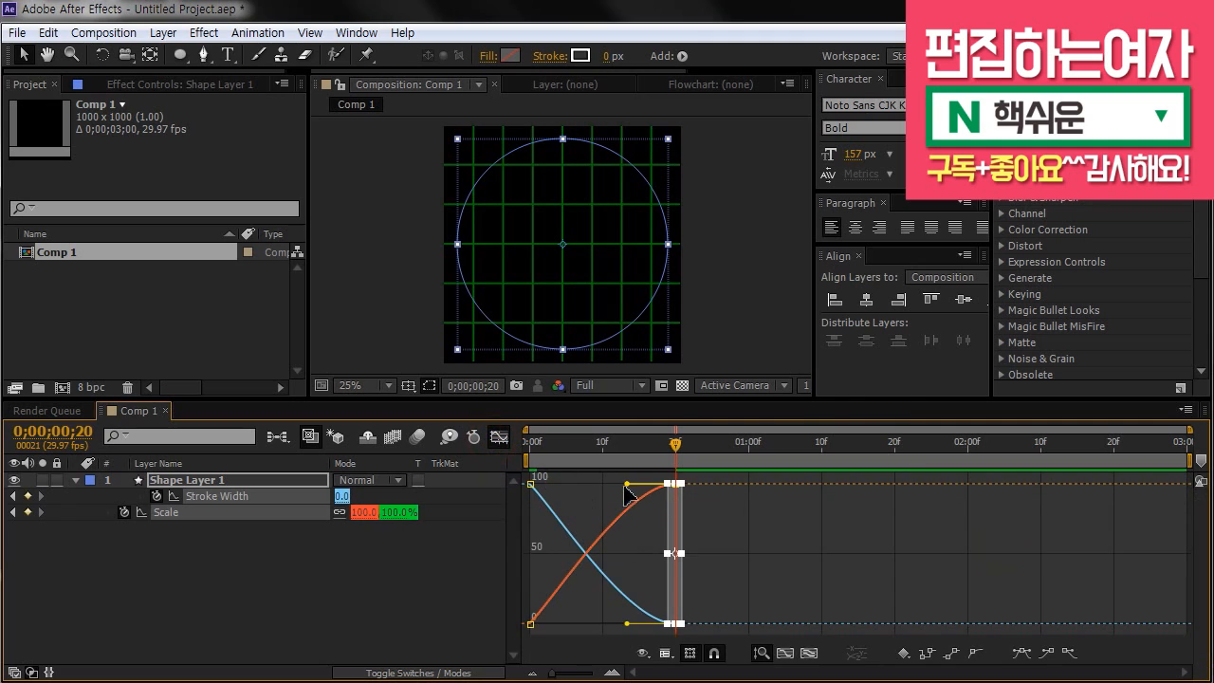
left_click_drag(628, 483, 529, 486)
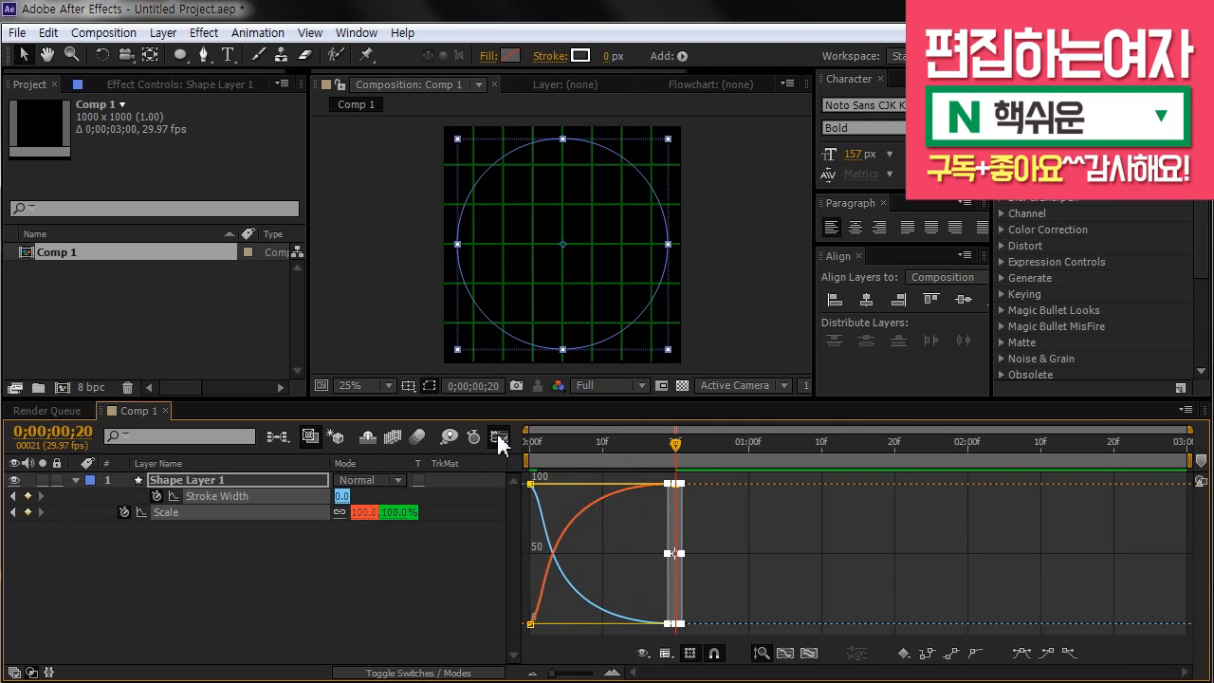
left_click(498, 437)
Step: End the work area at 0;00;00;26 and preview the circle animation
left_click_drag(645, 447, 723, 452)
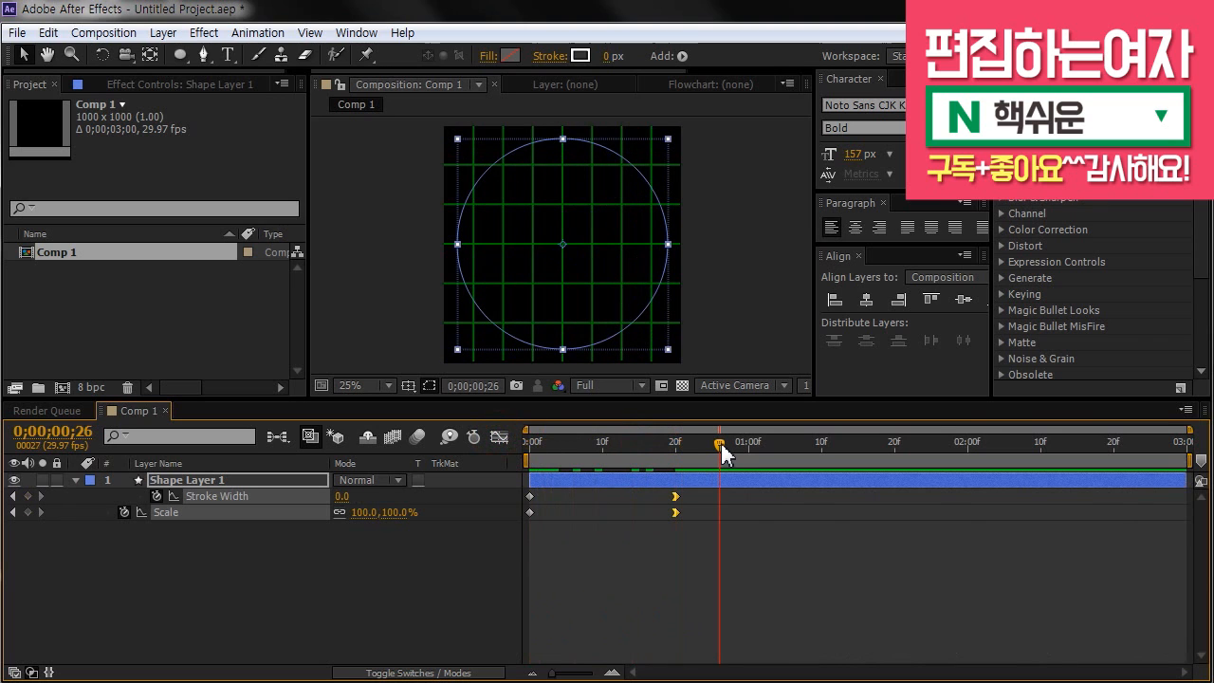
key("n")
key("space")
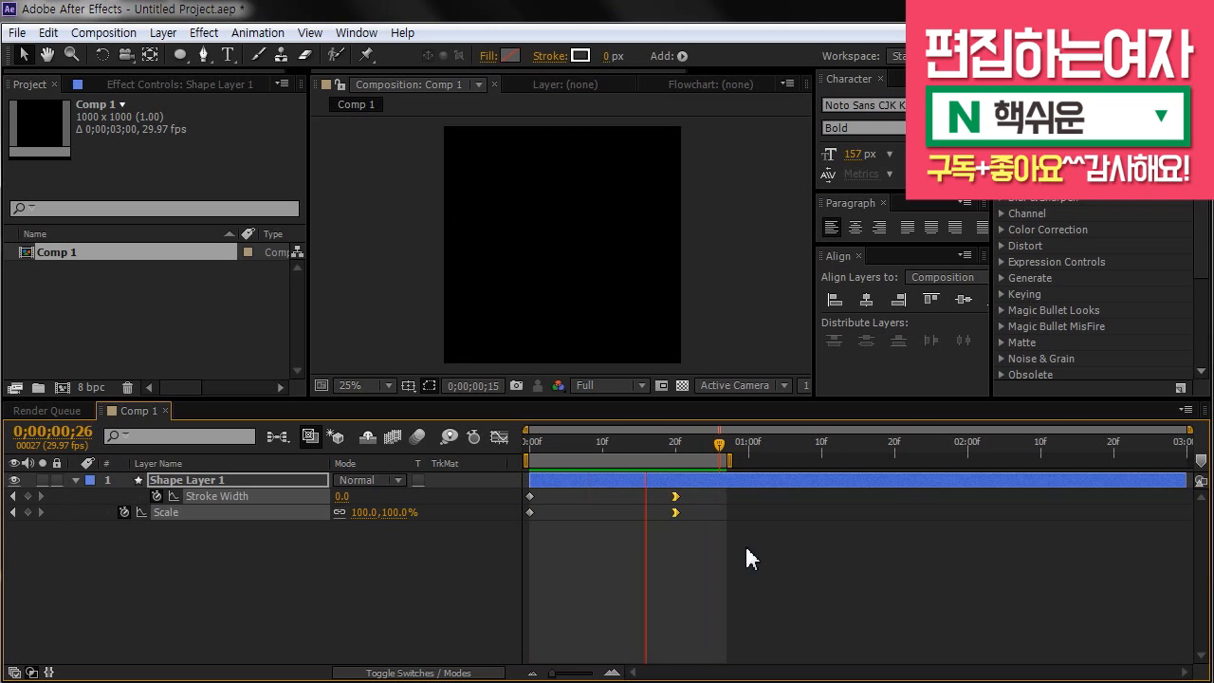
Step: Set the Stroke Width keyframe at 0;00;00;00 to 200 and preview the animation
left_click_drag(645, 445, 515, 447)
left_click(354, 499)
type("200")
key("Return")
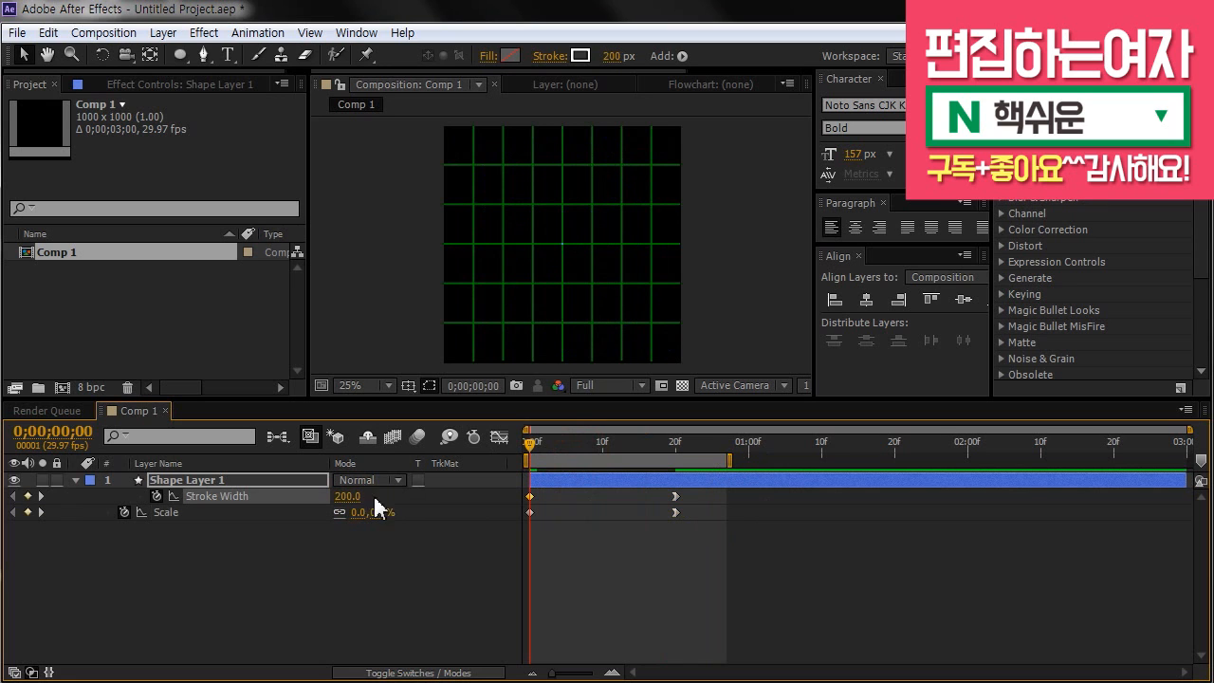
key("KP_0")
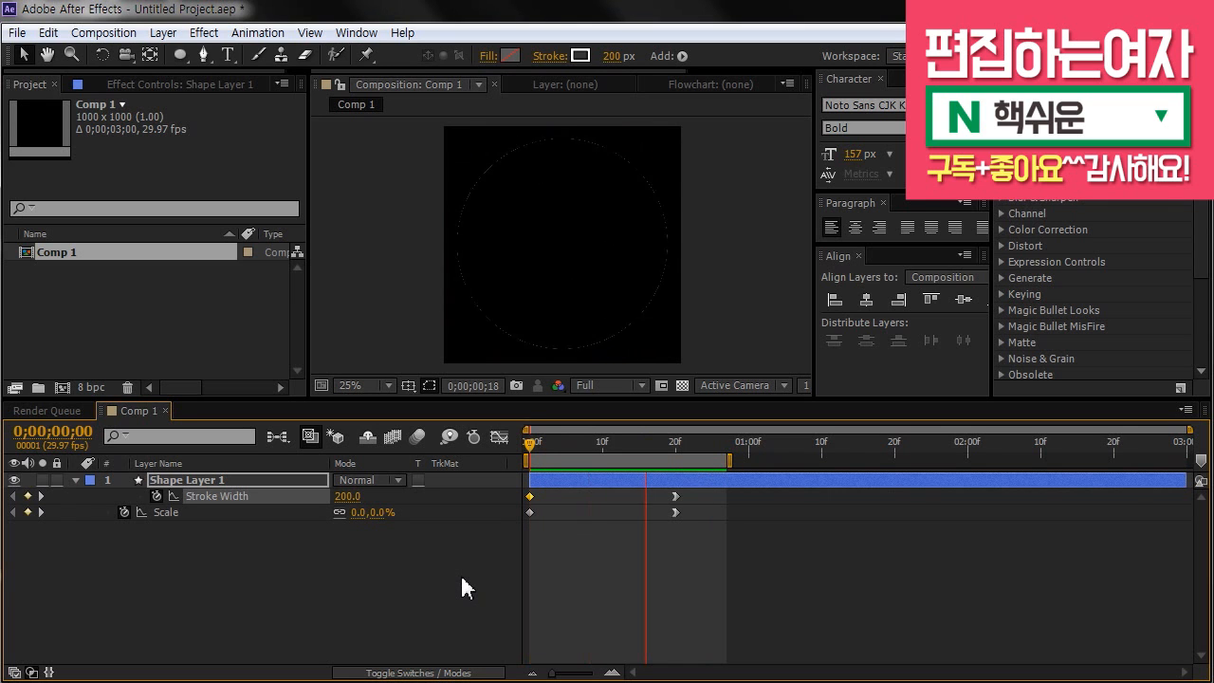
Step: Stop the preview, check the circle at 0;00;00;12, and hide Shape Layer 1
key("space")
mouse_move(616, 445)
left_mouse_down()
mouse_move(520, 444)
mouse_move(654, 447)
mouse_move(601, 455)
mouse_move(617, 446)
left_mouse_up()
left_click(631, 553)
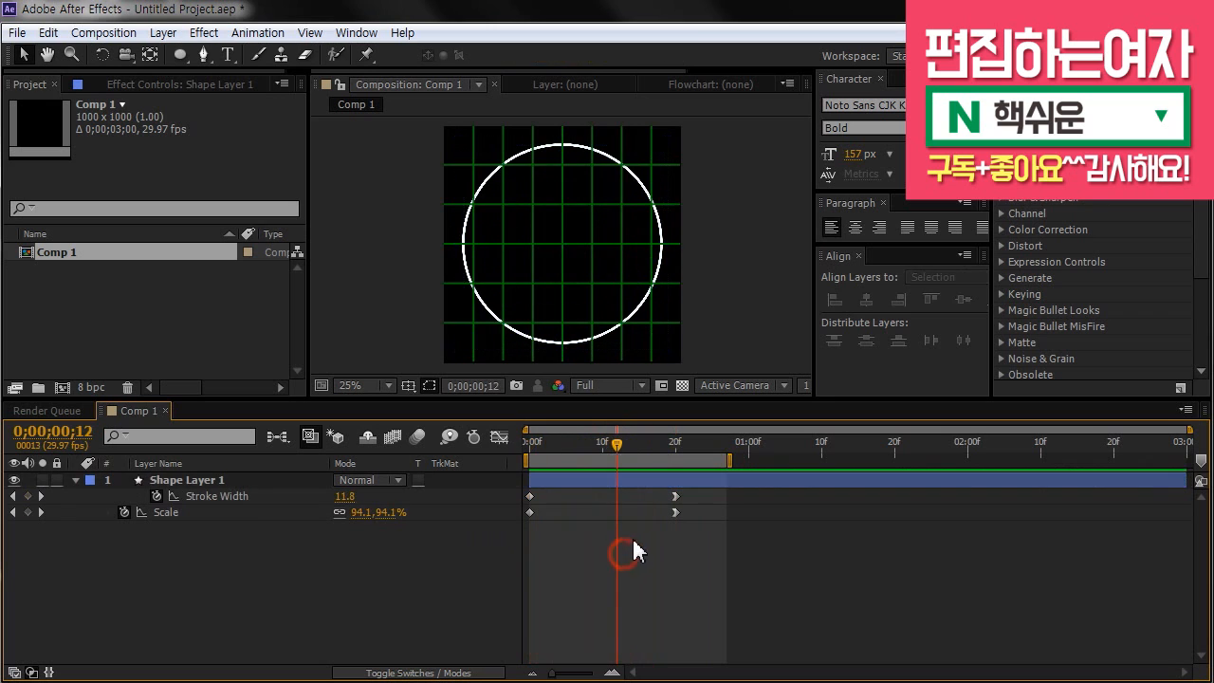
left_click(34, 495)
left_click(14, 480)
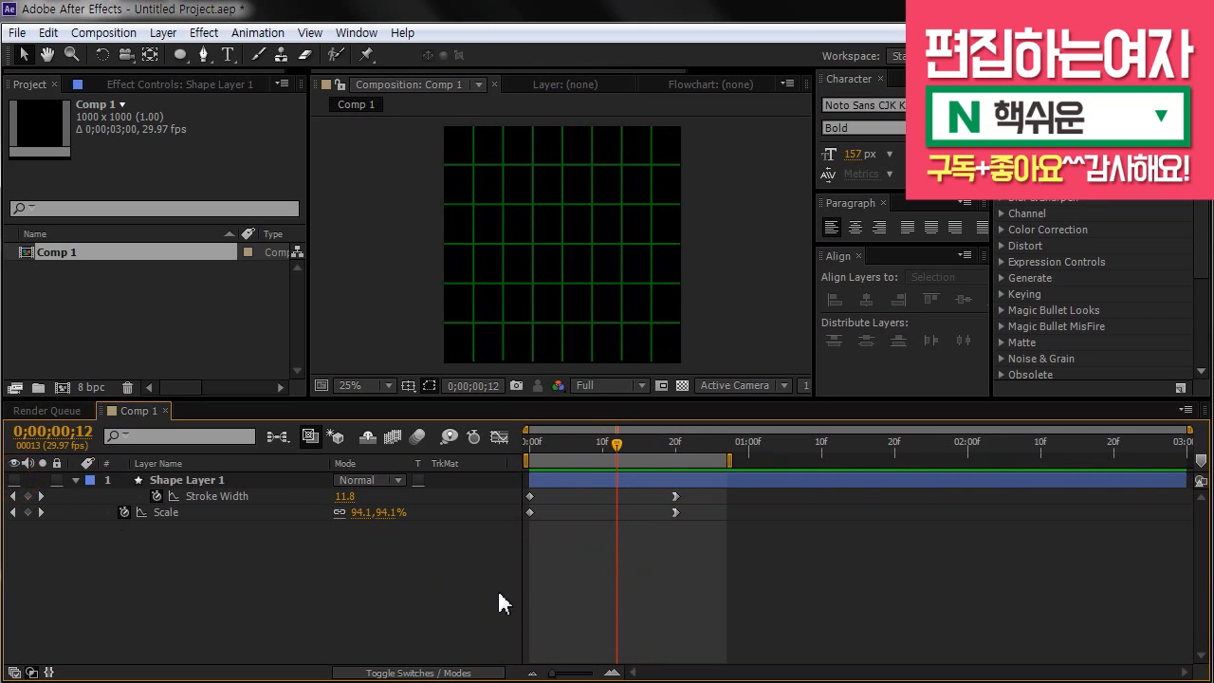
Step: With the Pen tool, draw a straight horizontal line from the composition's centre to near its right edge
left_click_drag(691, 396, 690, 541)
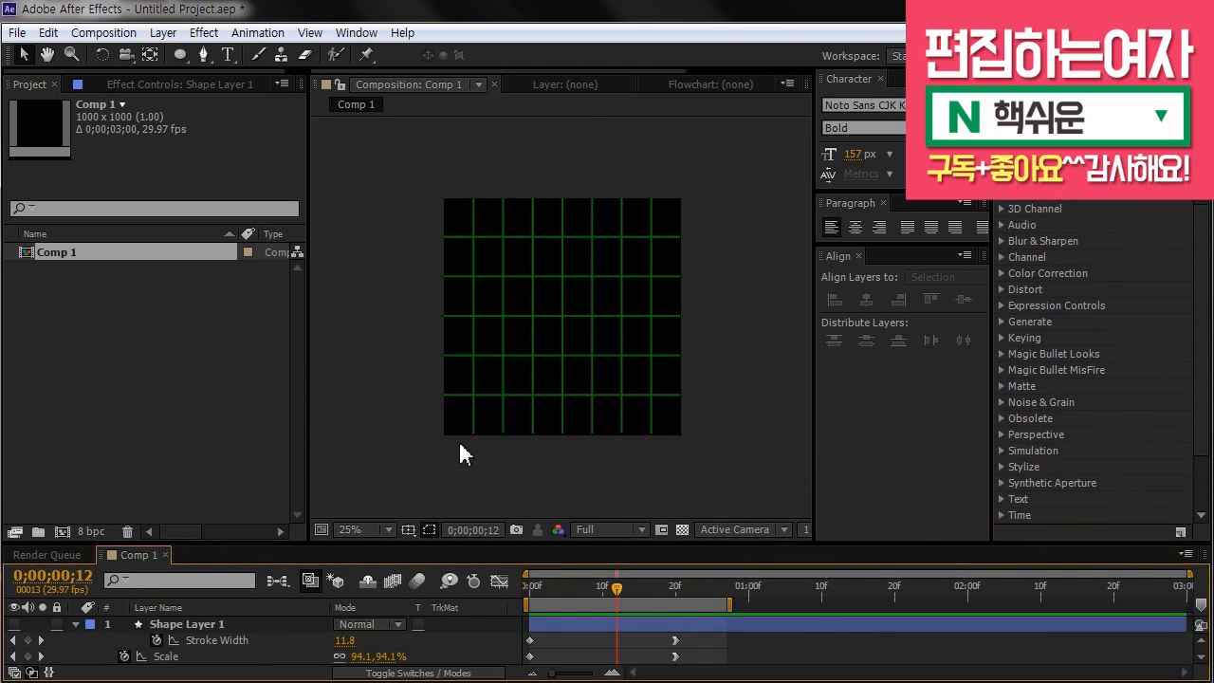
left_click(351, 529)
left_click(372, 187)
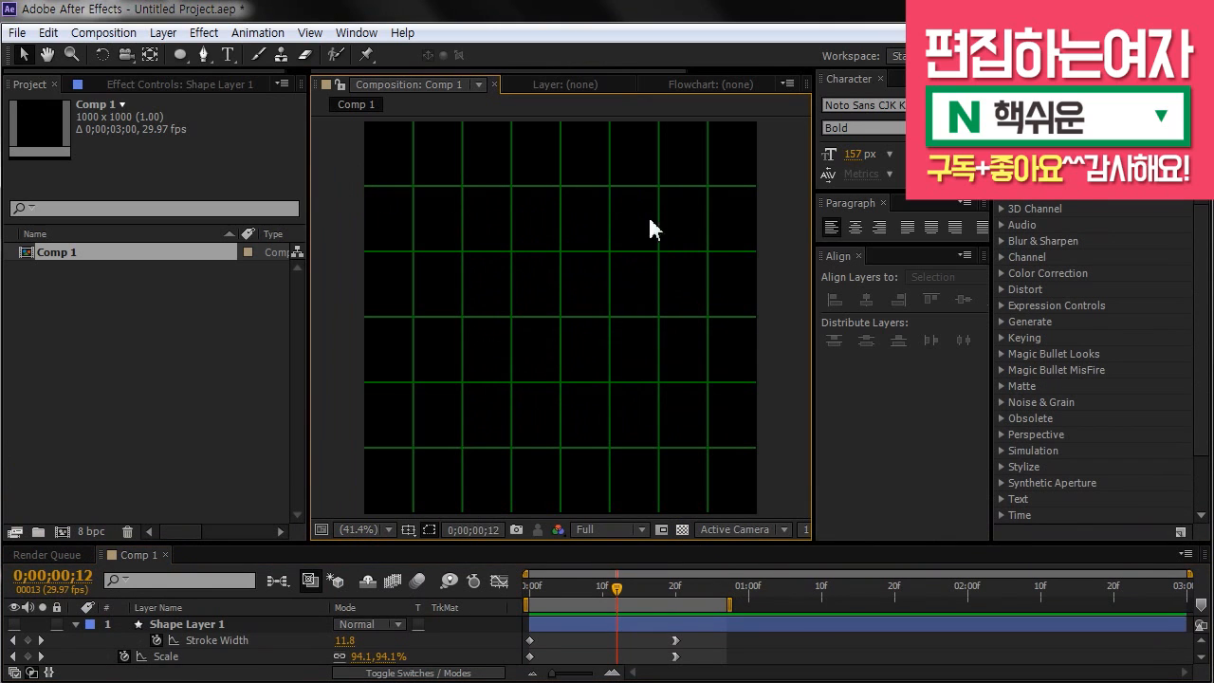
left_click(203, 55)
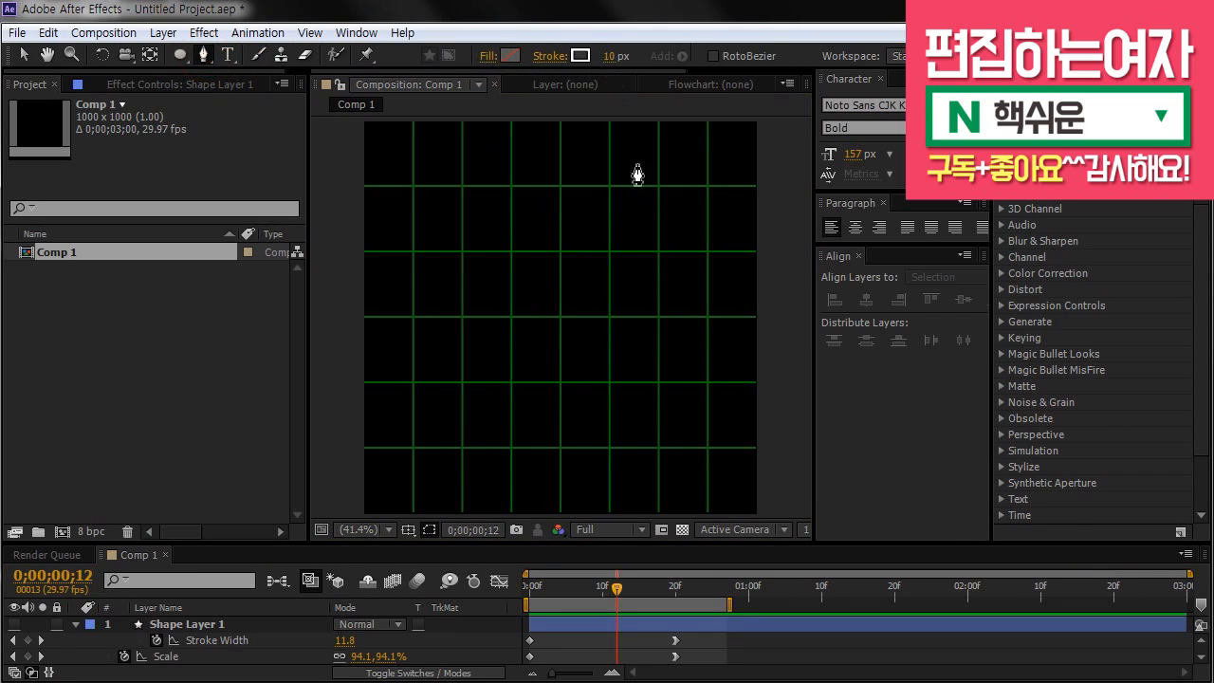
scroll(567, 319, "up", 1)
left_click_drag(588, 334, 545, 312)
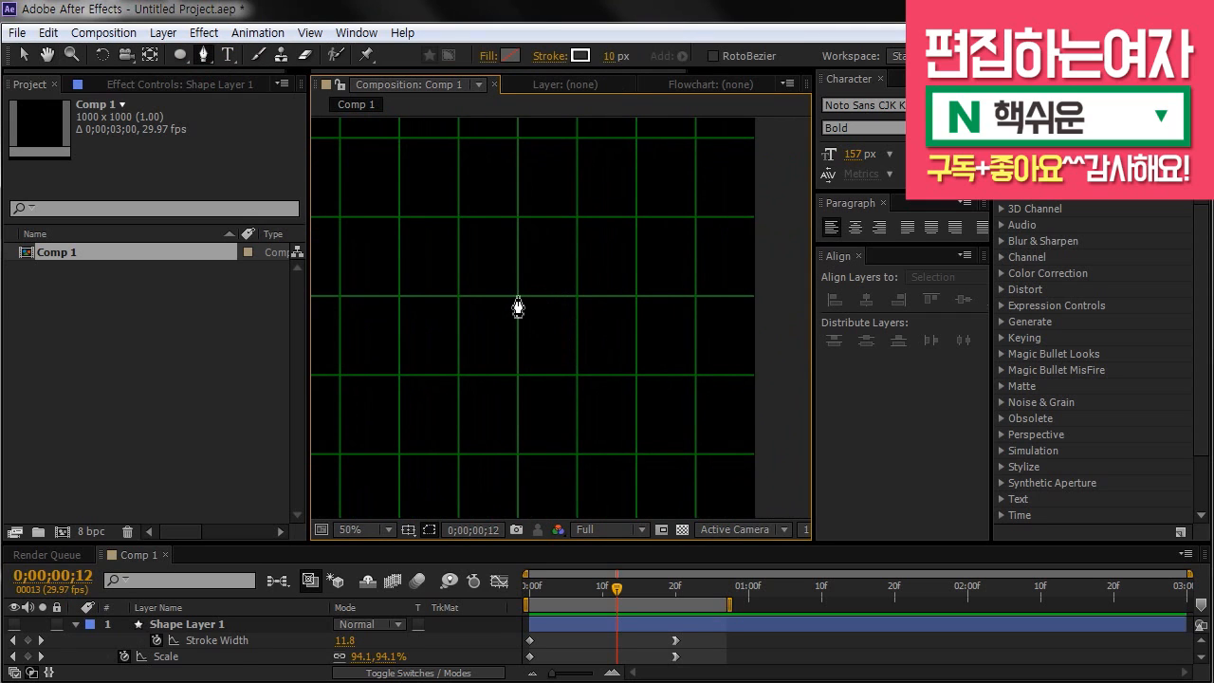
left_click(517, 296)
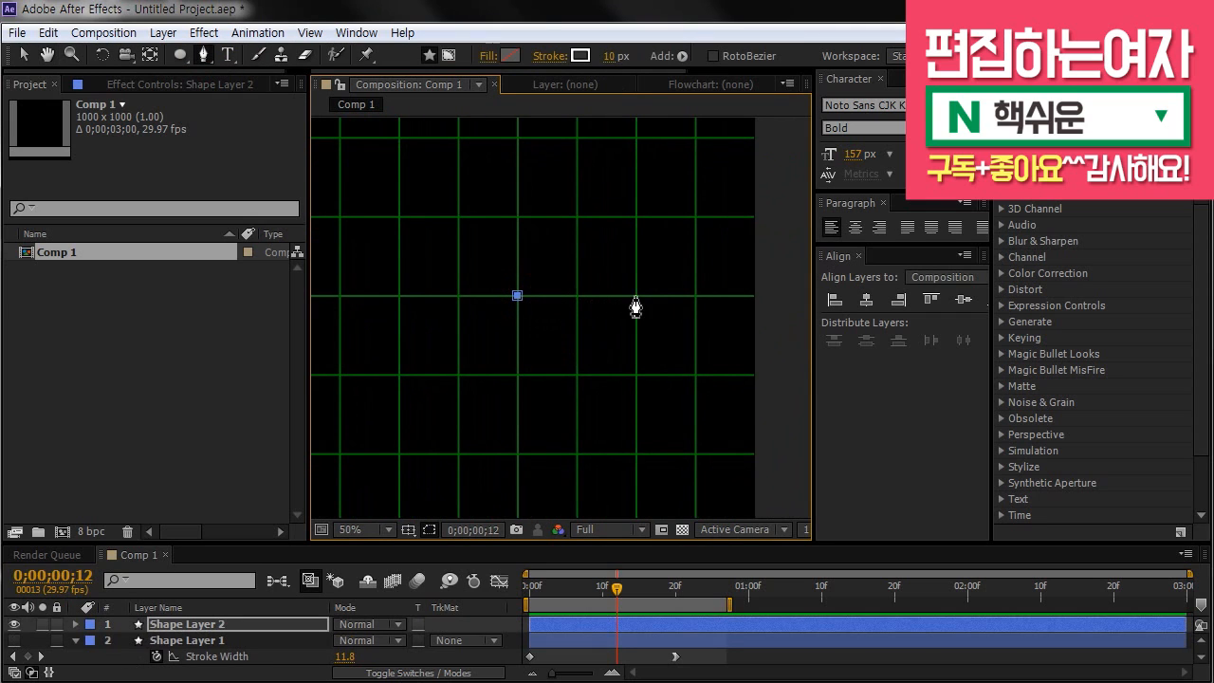
left_click(728, 296)
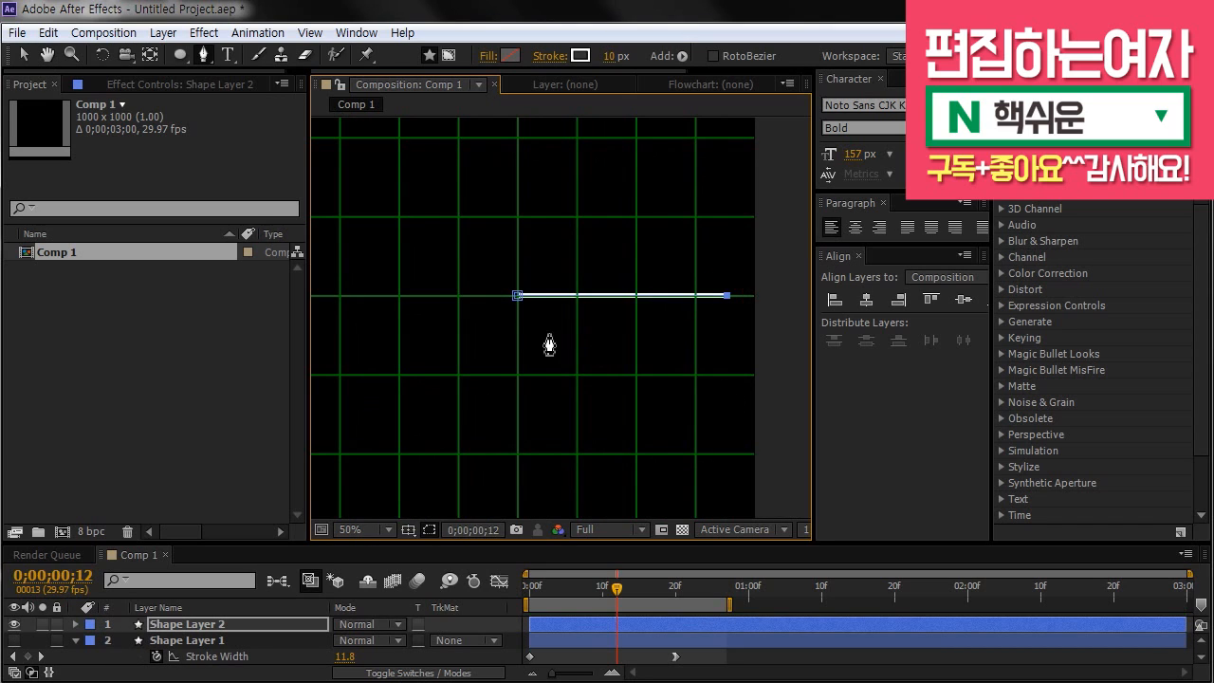
scroll(531, 322, "up", 4)
scroll(569, 316, "down", 4)
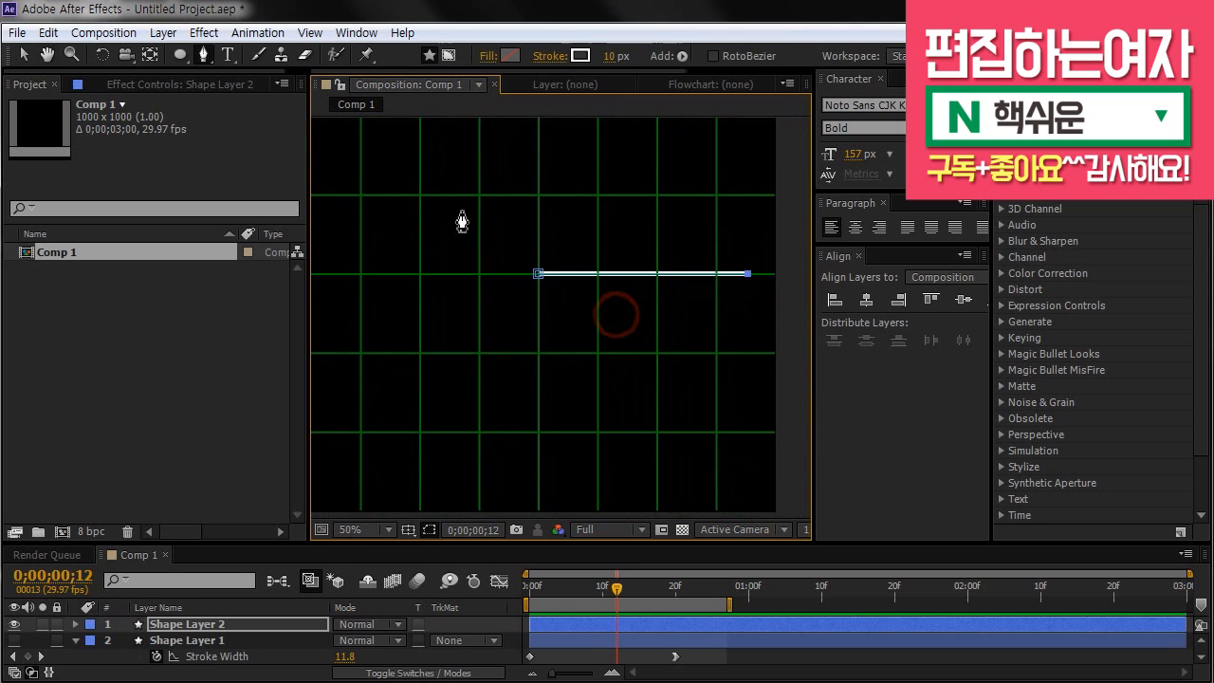
Step: Switch to the Selection tool, return to 0;00;00;00, and expand the properties of Shape Layer 2
left_click(24, 54)
left_click_drag(641, 542, 645, 422)
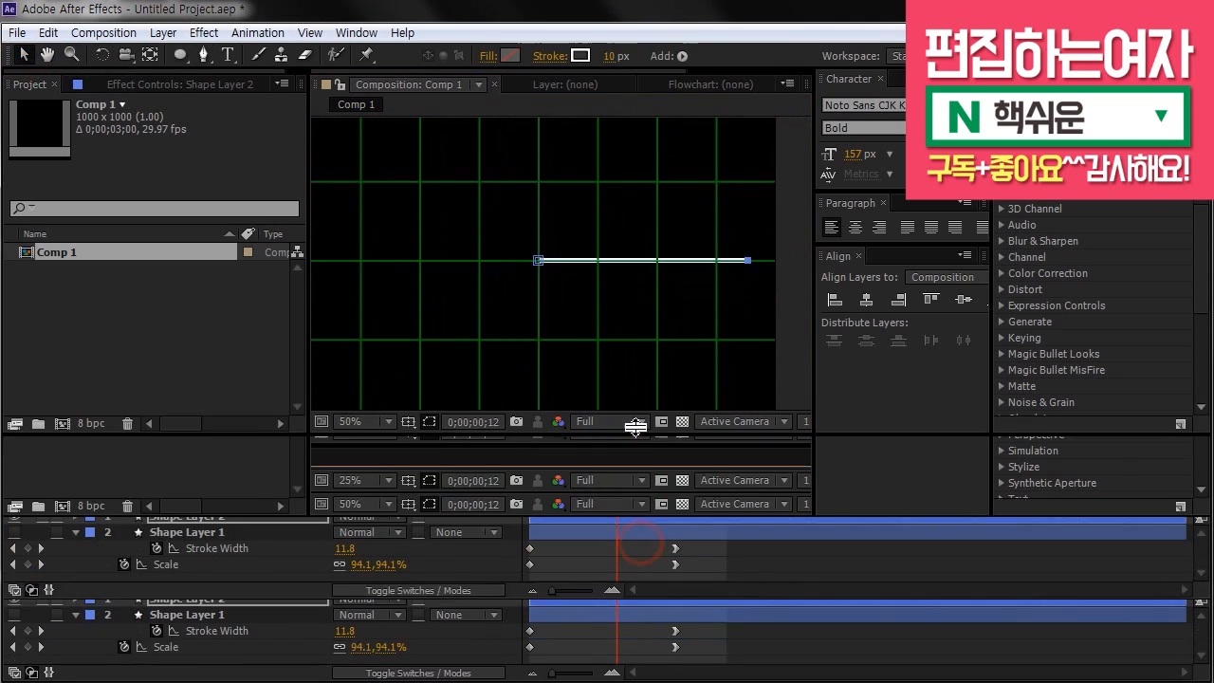
scroll(612, 325, "down", 2)
key("Home")
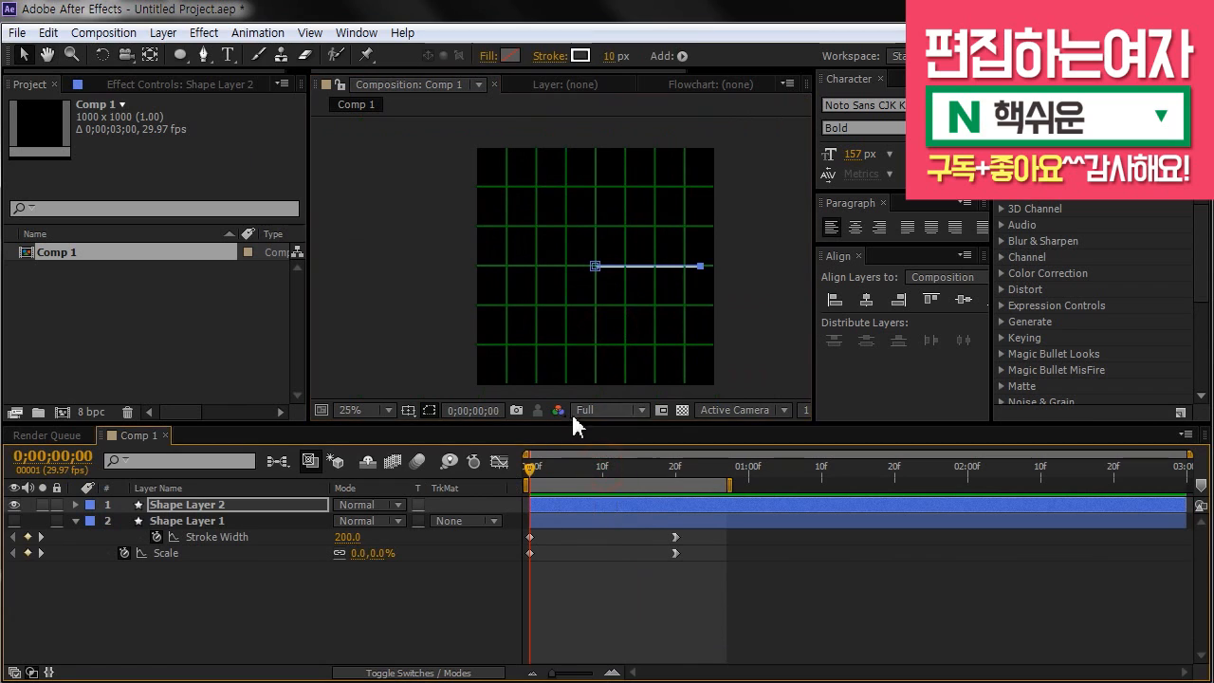
scroll(673, 326, "up", 2)
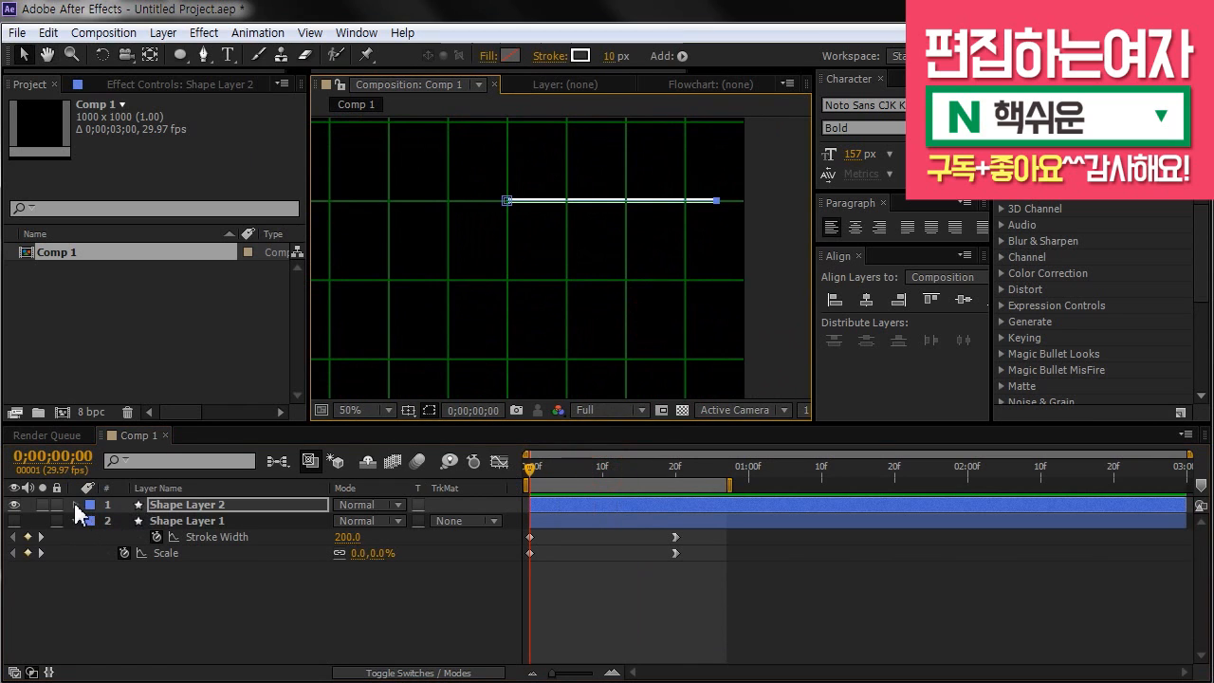
left_click(76, 505)
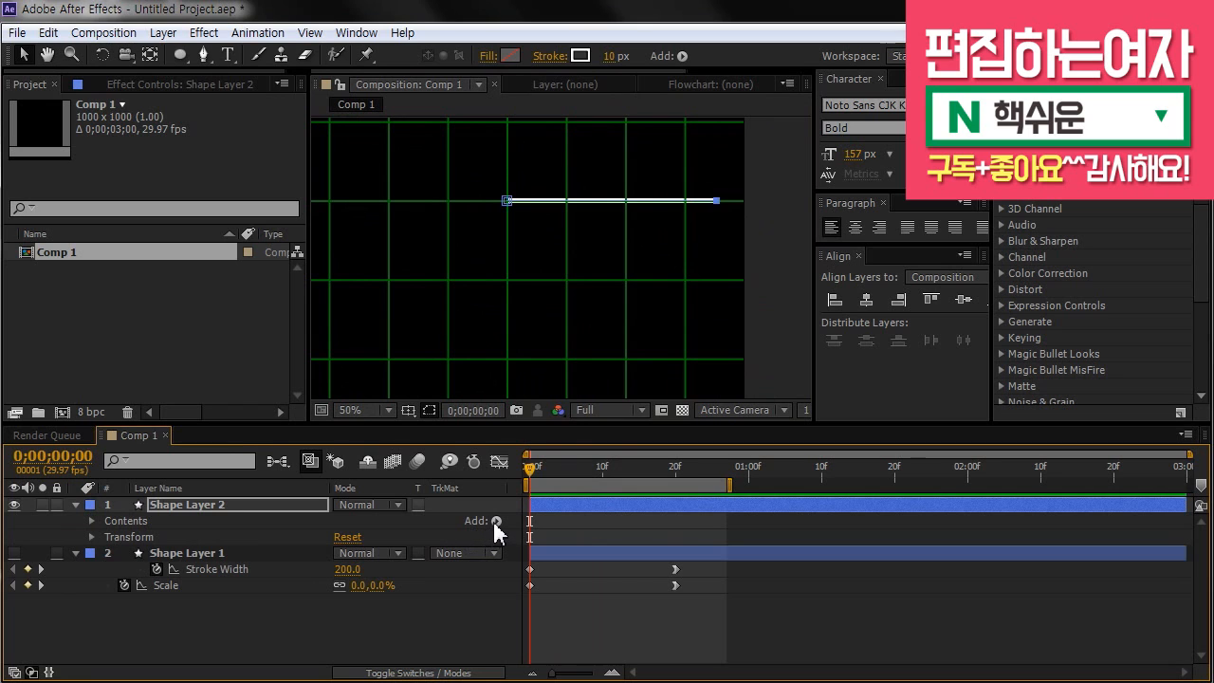
Step: Add a Repeater to the line in Shape Layer 2 and expand its transform properties
left_click(494, 521)
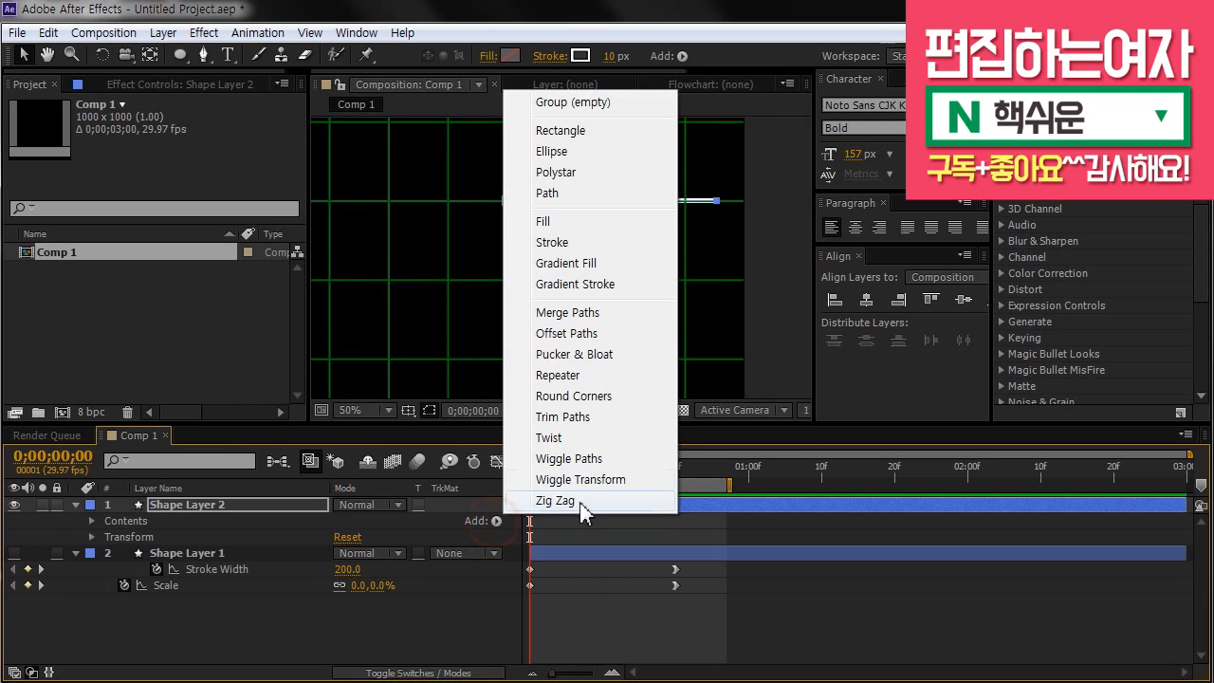
left_click(587, 376)
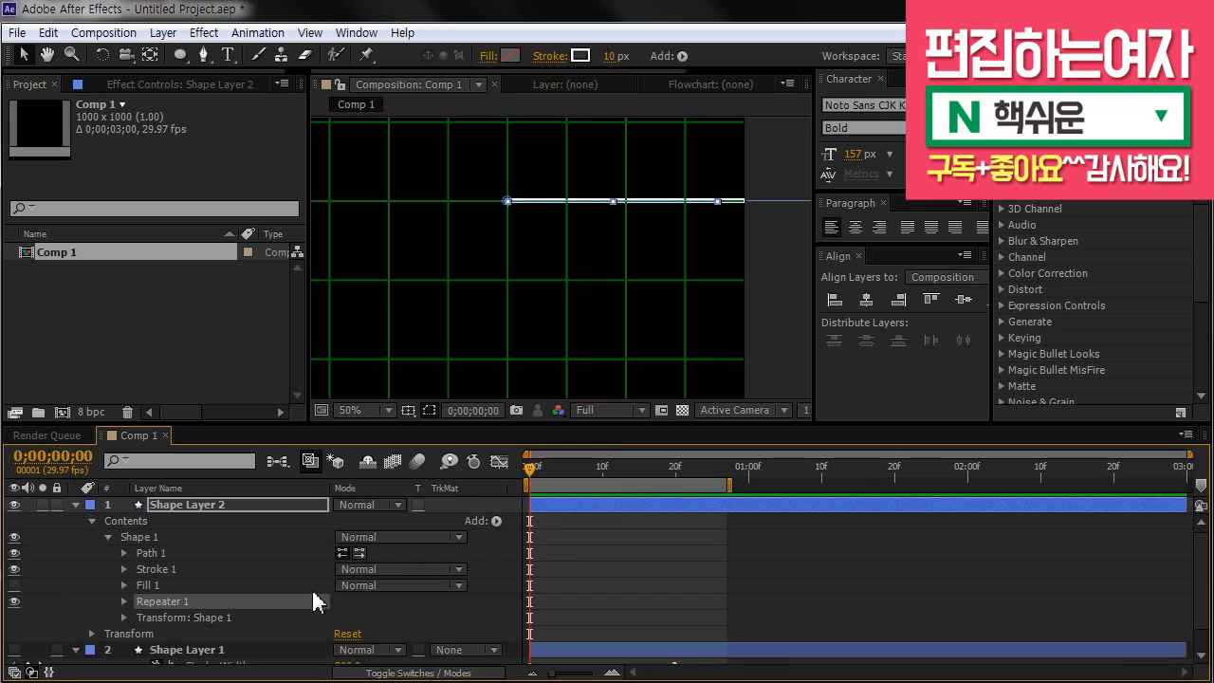
left_click(630, 270)
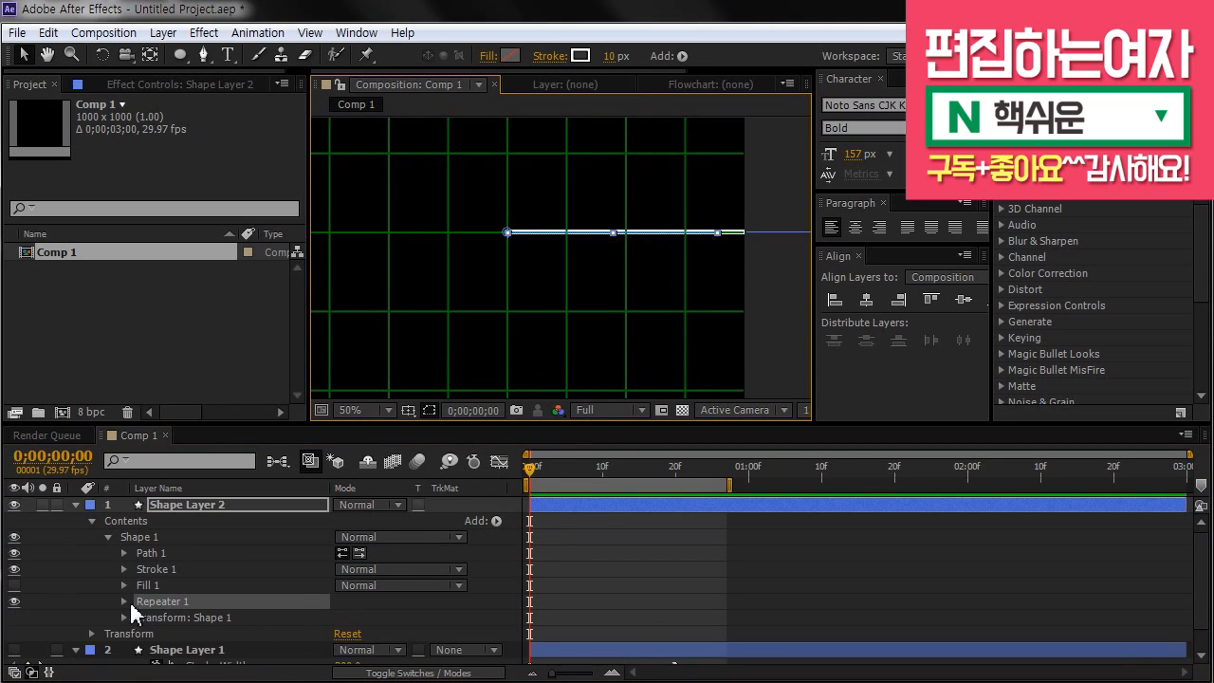
left_click(124, 602)
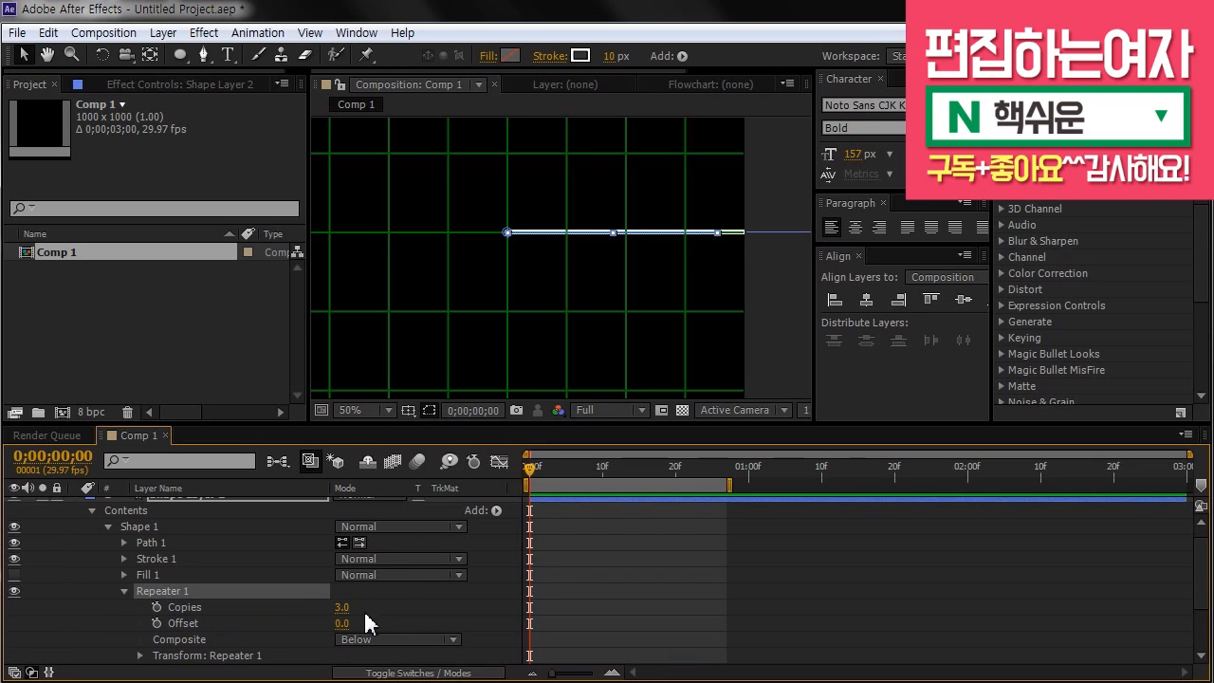
left_click(141, 655)
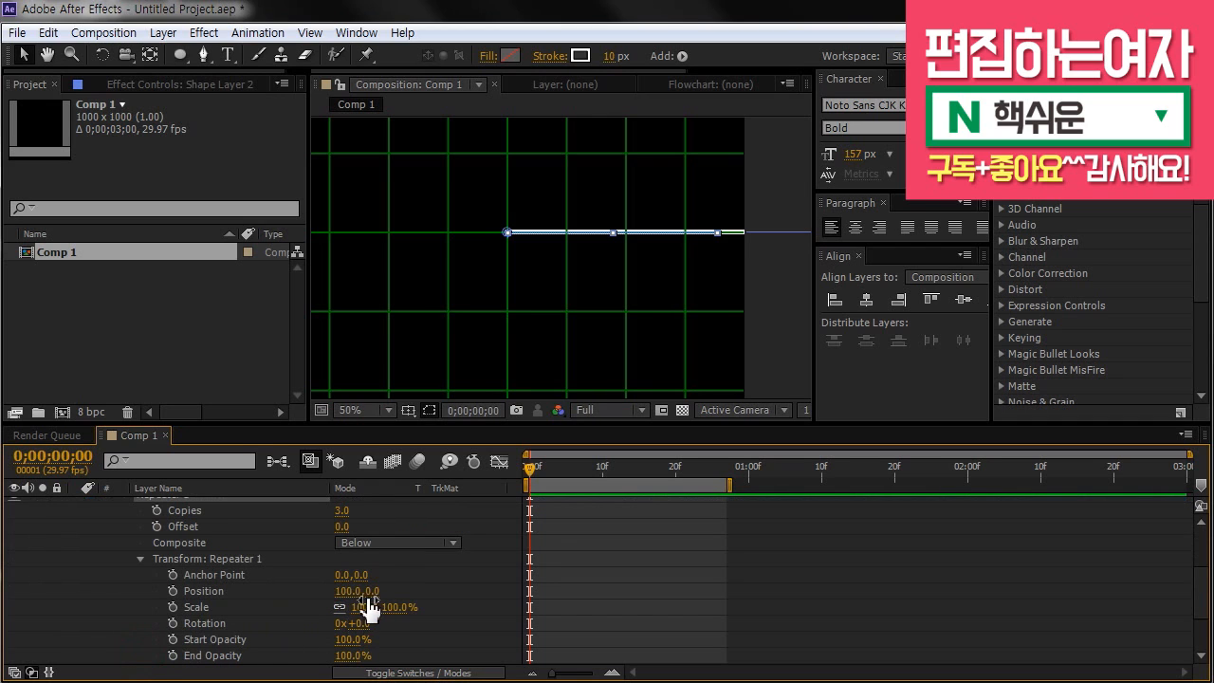
Step: Try a repeater Position of 100, 125, undo it, and set the number of copies to 24
left_click_drag(369, 595, 494, 586)
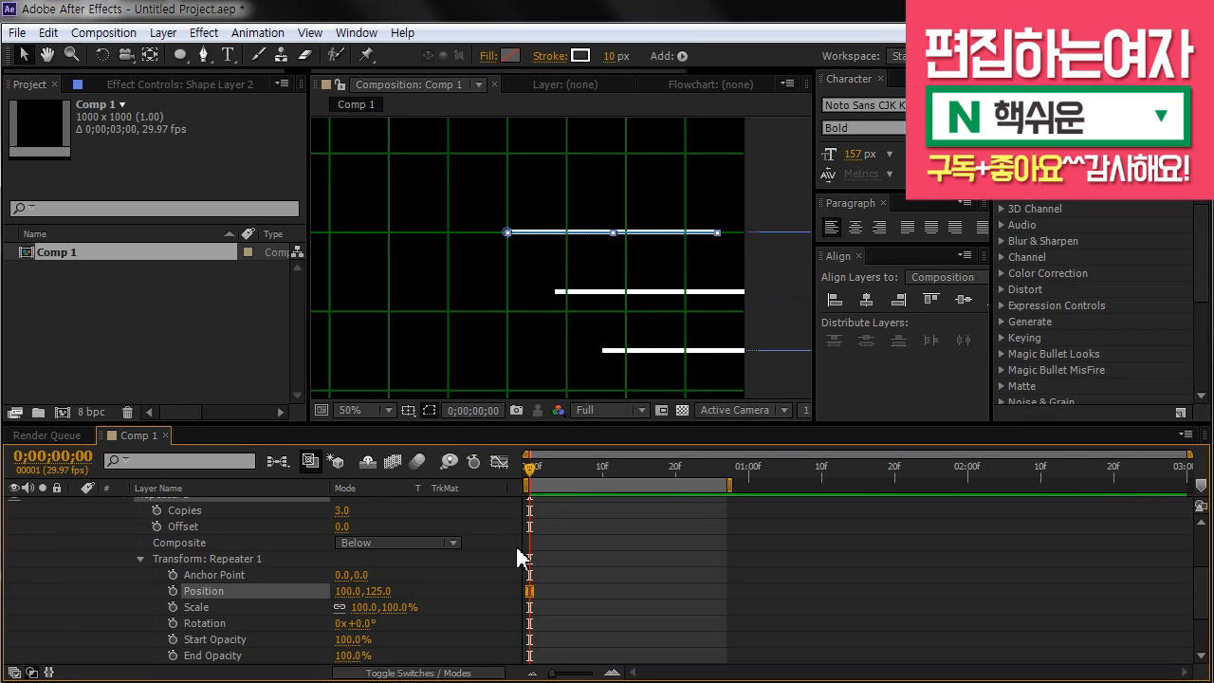
key("ctrl+z")
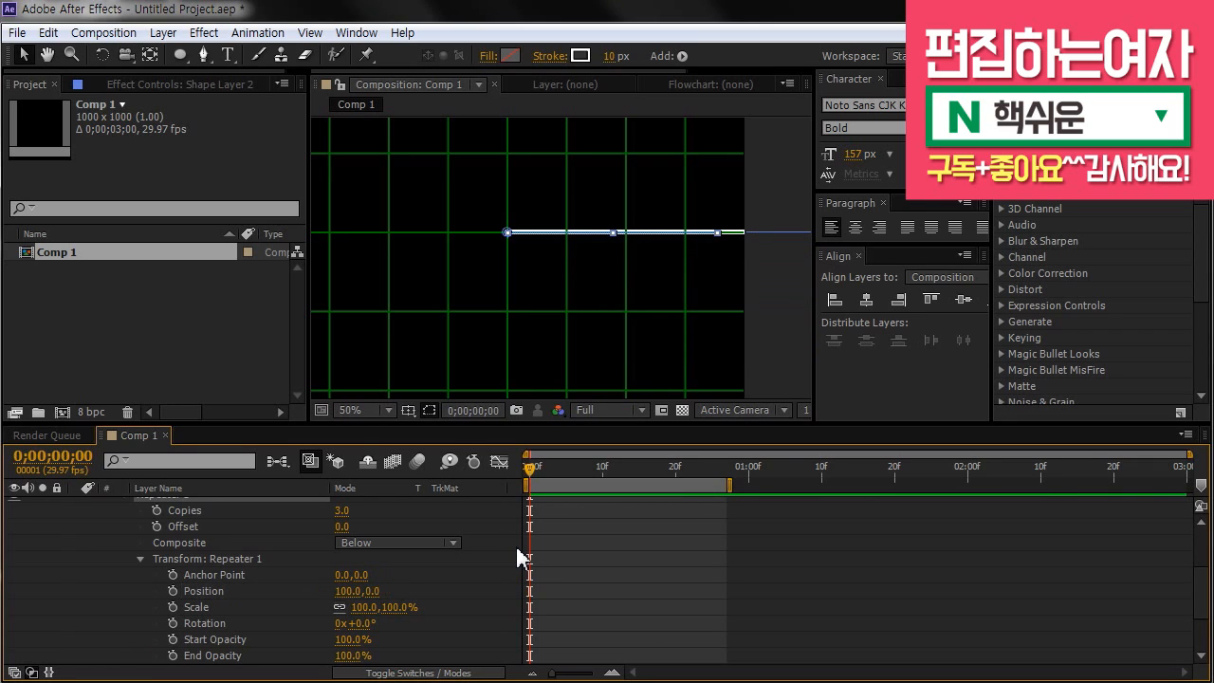
left_click(342, 510)
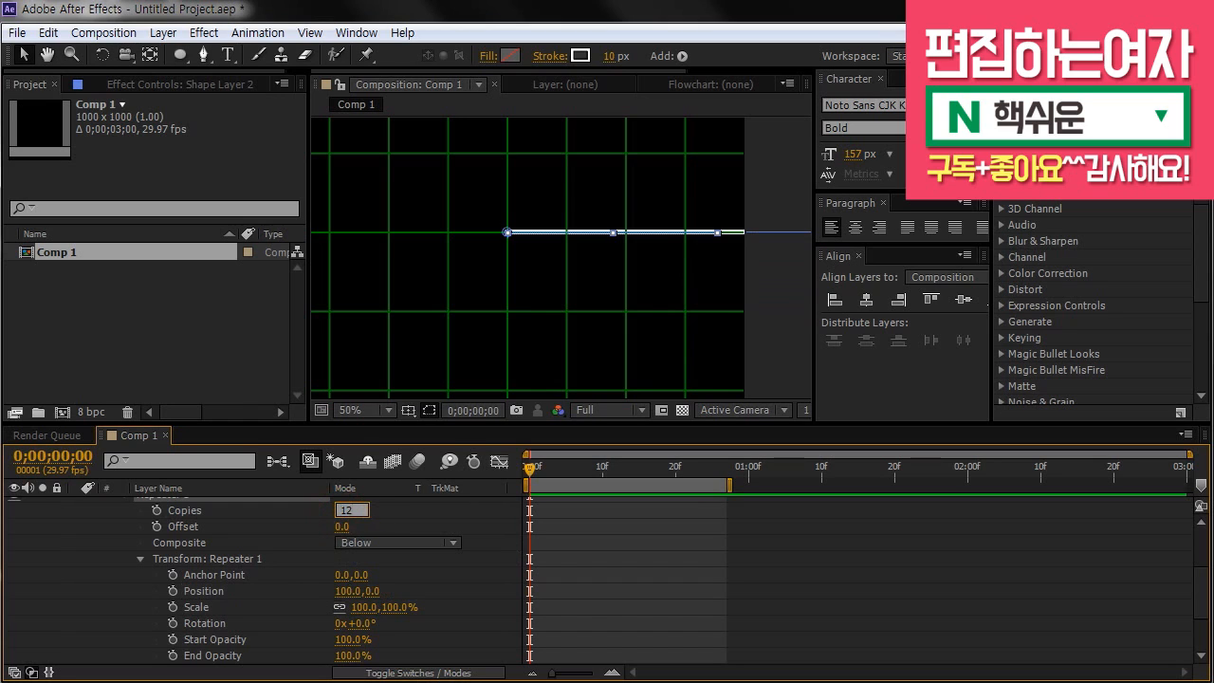
type("12")
key("Return")
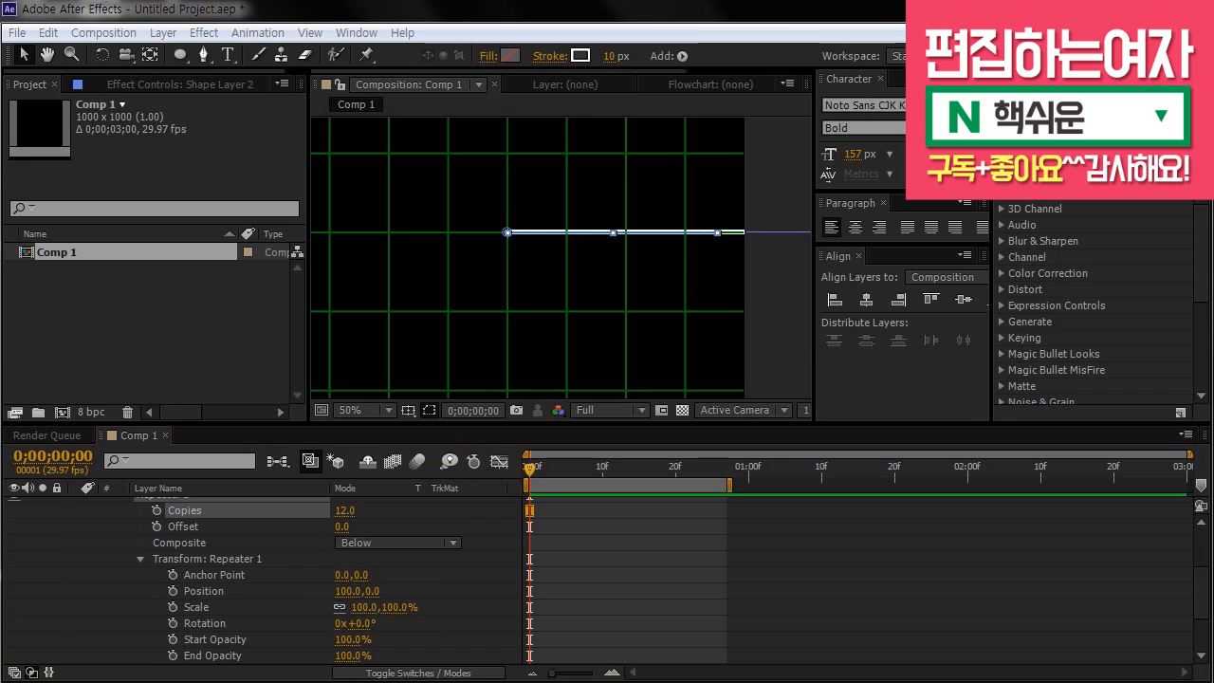
left_click(344, 511)
type("24")
key("Return")
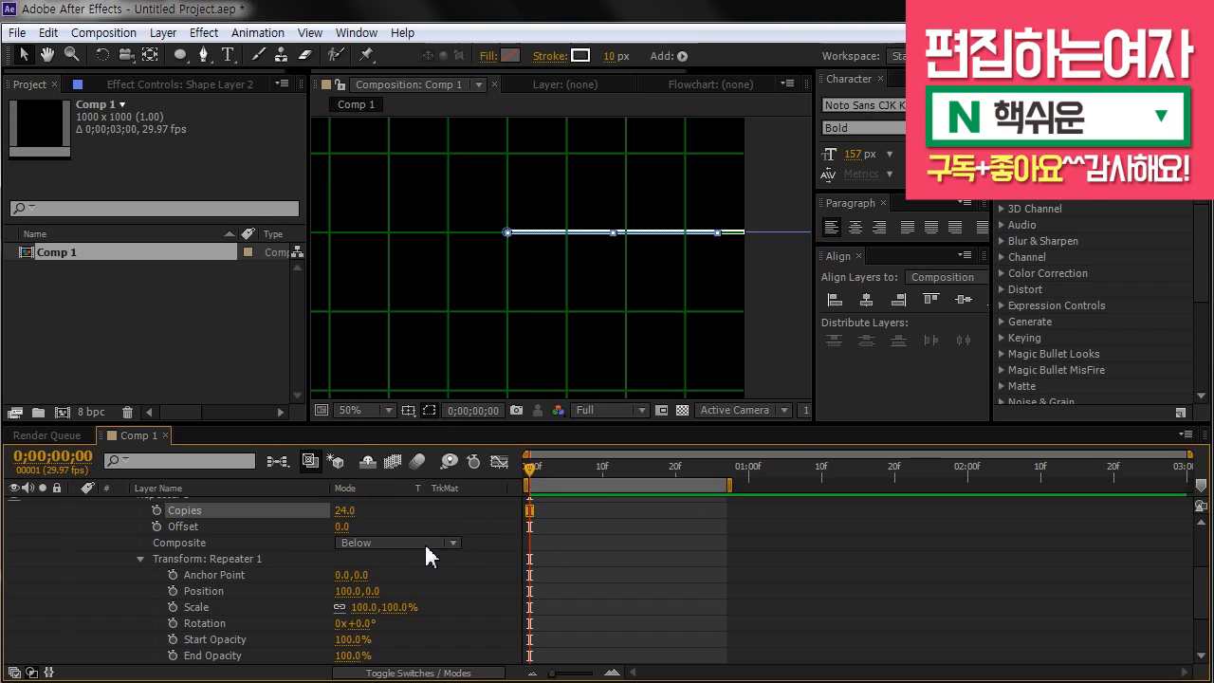
Step: Set the repeater's Position to 0, 0 and inspect where the line starts at the composition's centre
left_click(345, 592)
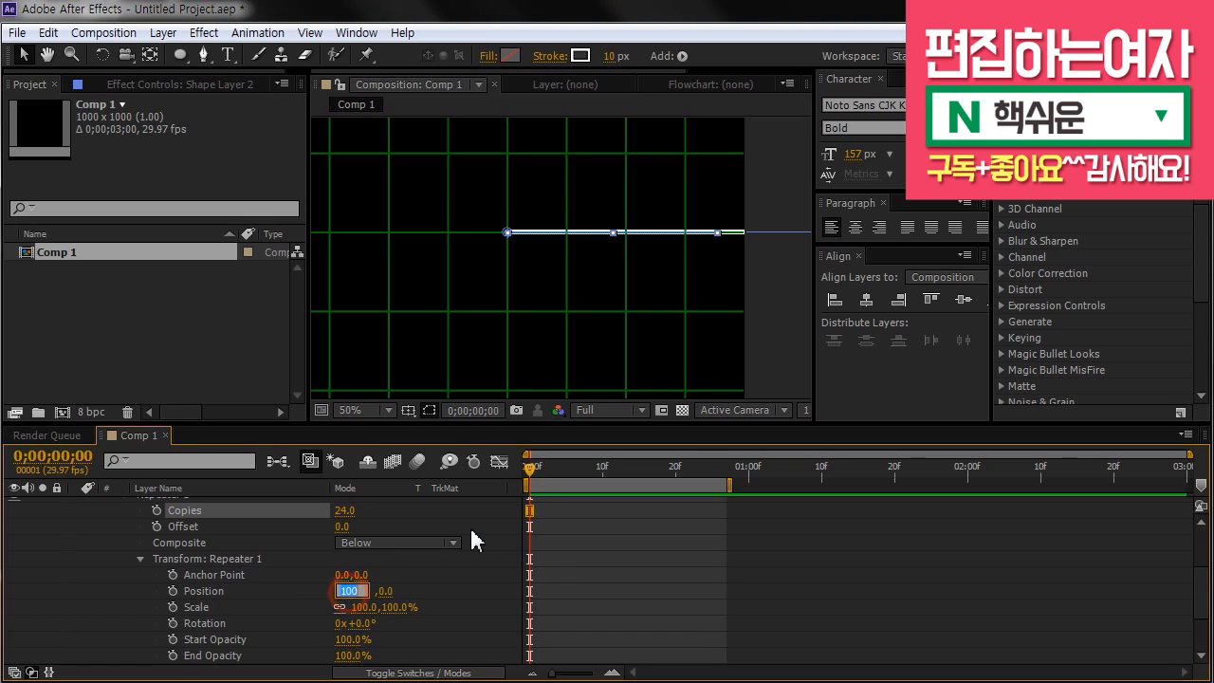
type("0")
key("Return")
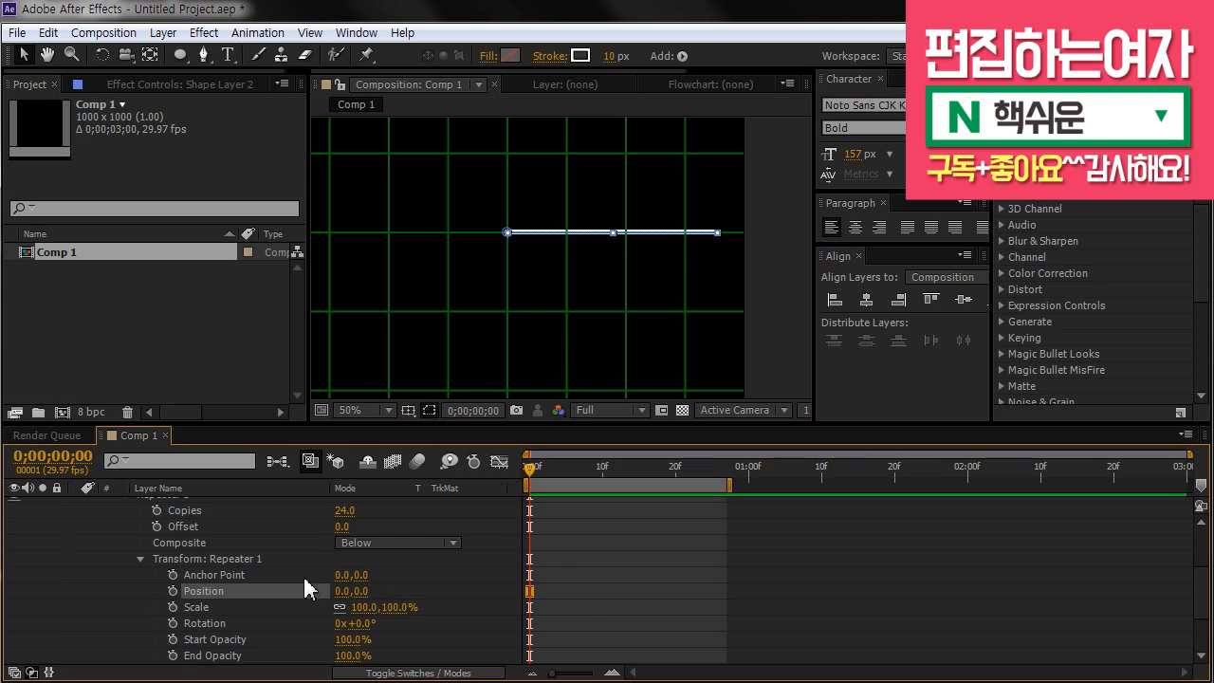
key("space")
left_click_drag(619, 271, 684, 268)
left_click(664, 549)
scroll(569, 201, "up", 1)
scroll(568, 201, "up", 1)
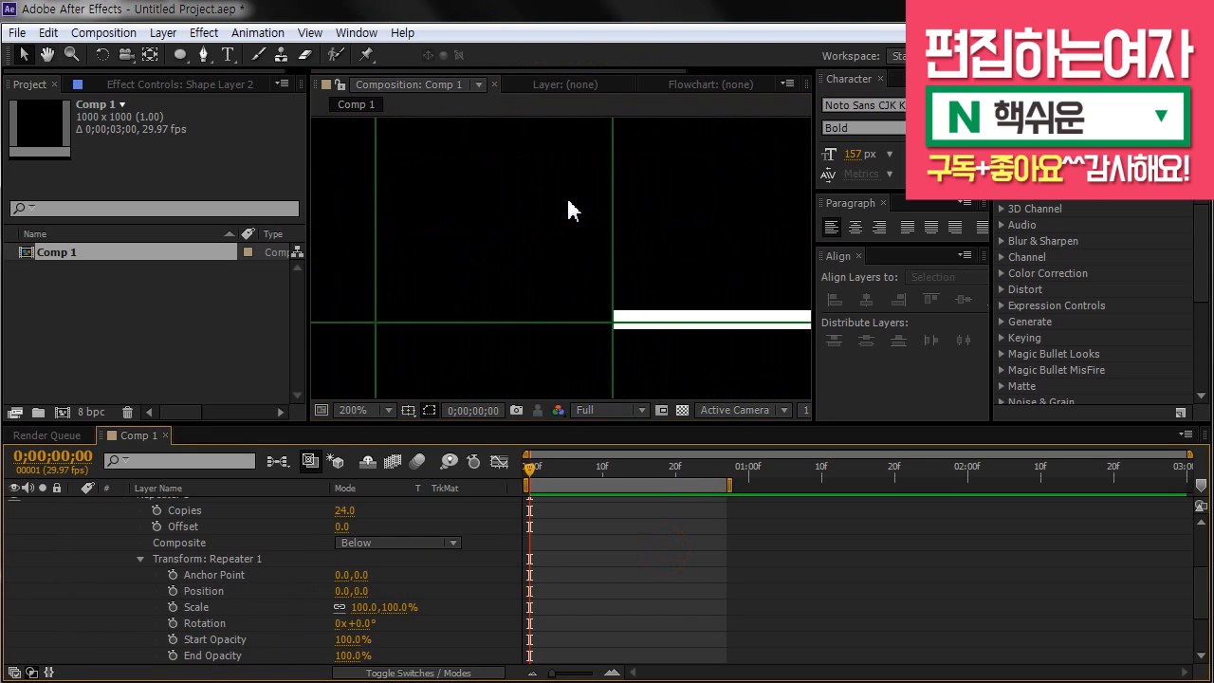
scroll(568, 201, "down", 2)
key("space")
left_click_drag(621, 238, 604, 271)
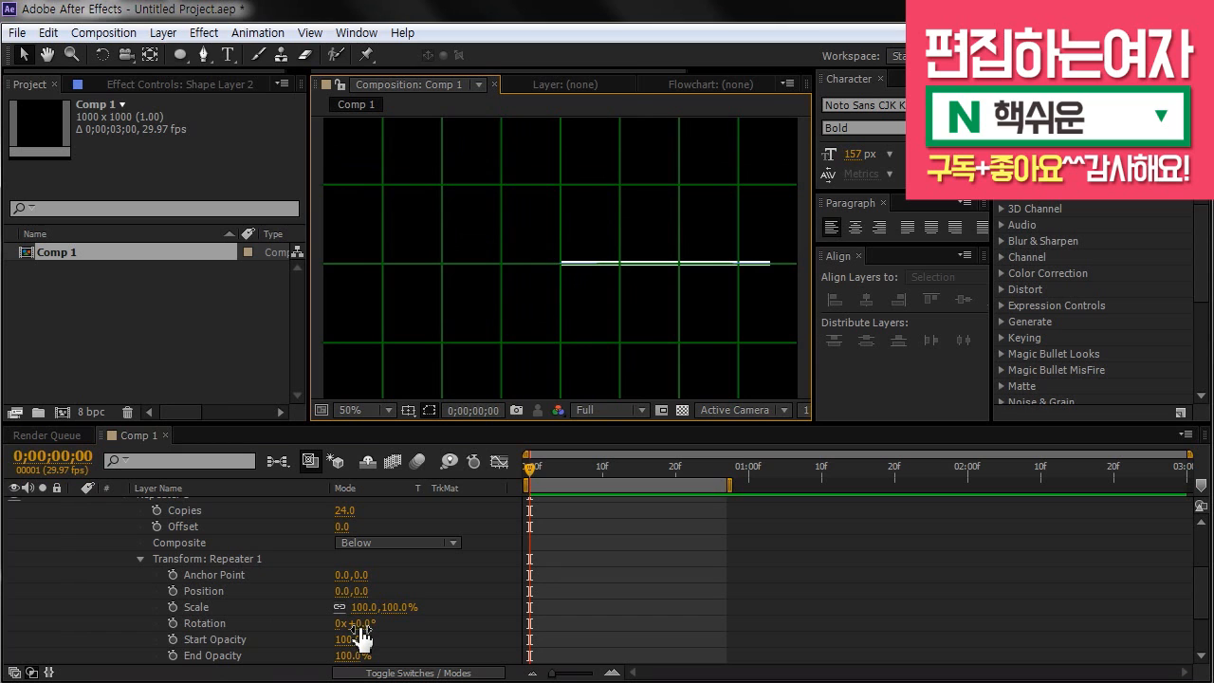
Step: Try fanning the repeated lines out with a repeater Rotation of 15°, and undo the rotation
left_click_drag(358, 624, 376, 624)
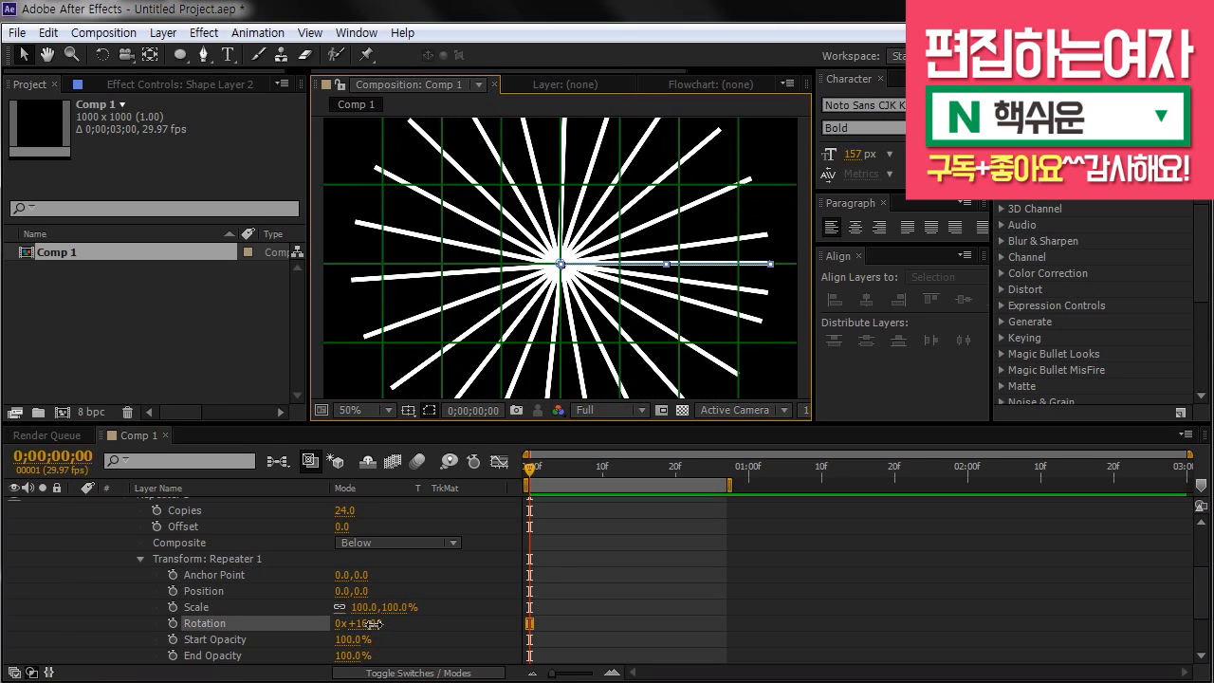
left_click_drag(376, 624, 371, 625)
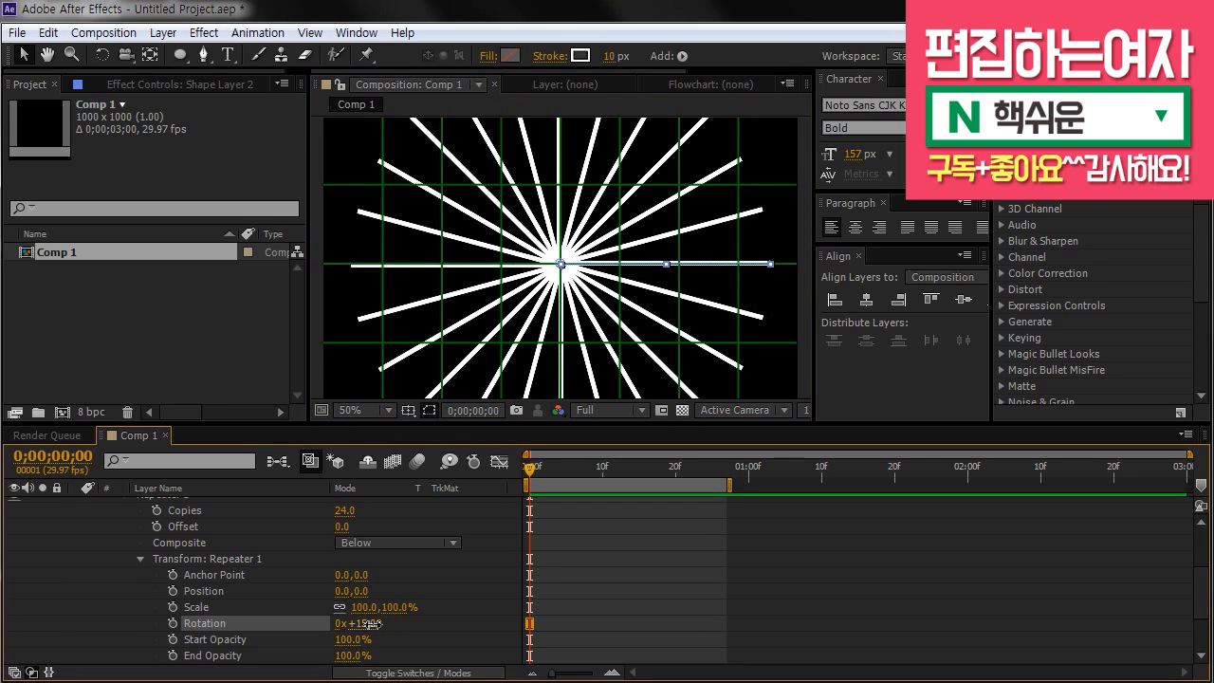
left_click(372, 624)
left_click(437, 627)
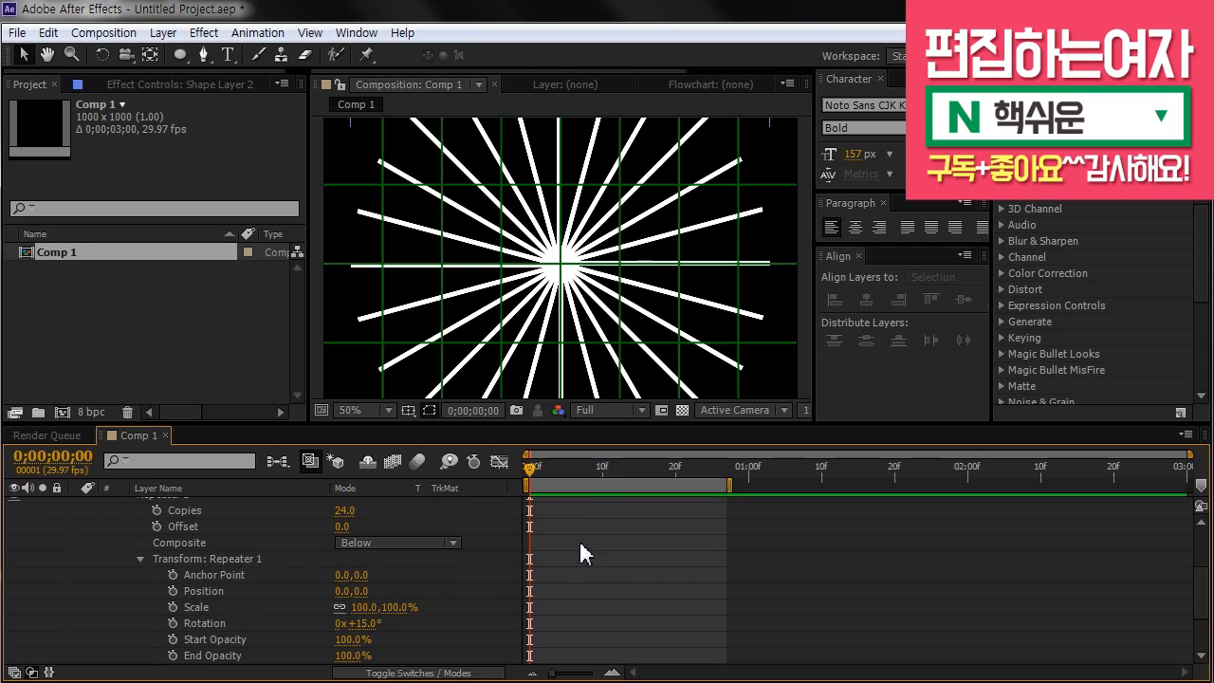
key("ctrl+z")
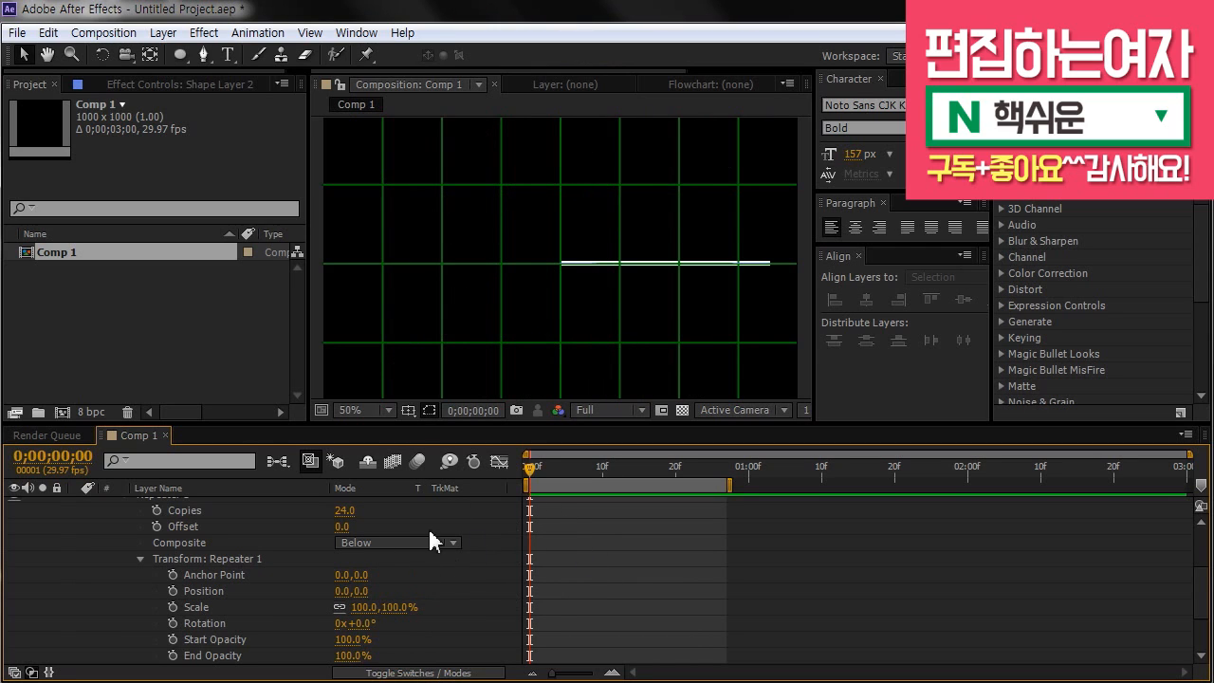
left_click_drag(456, 421, 455, 426)
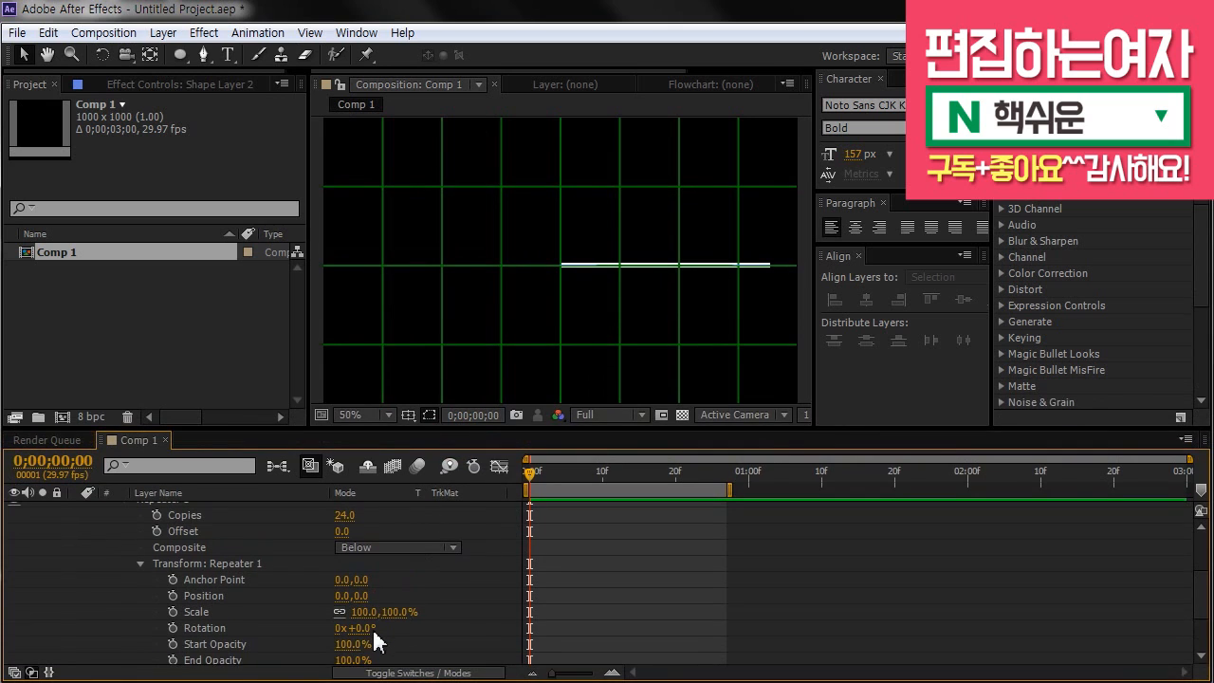
left_click_drag(362, 635, 372, 625)
key("space")
left_click_drag(662, 273, 660, 309)
key("ctrl+z")
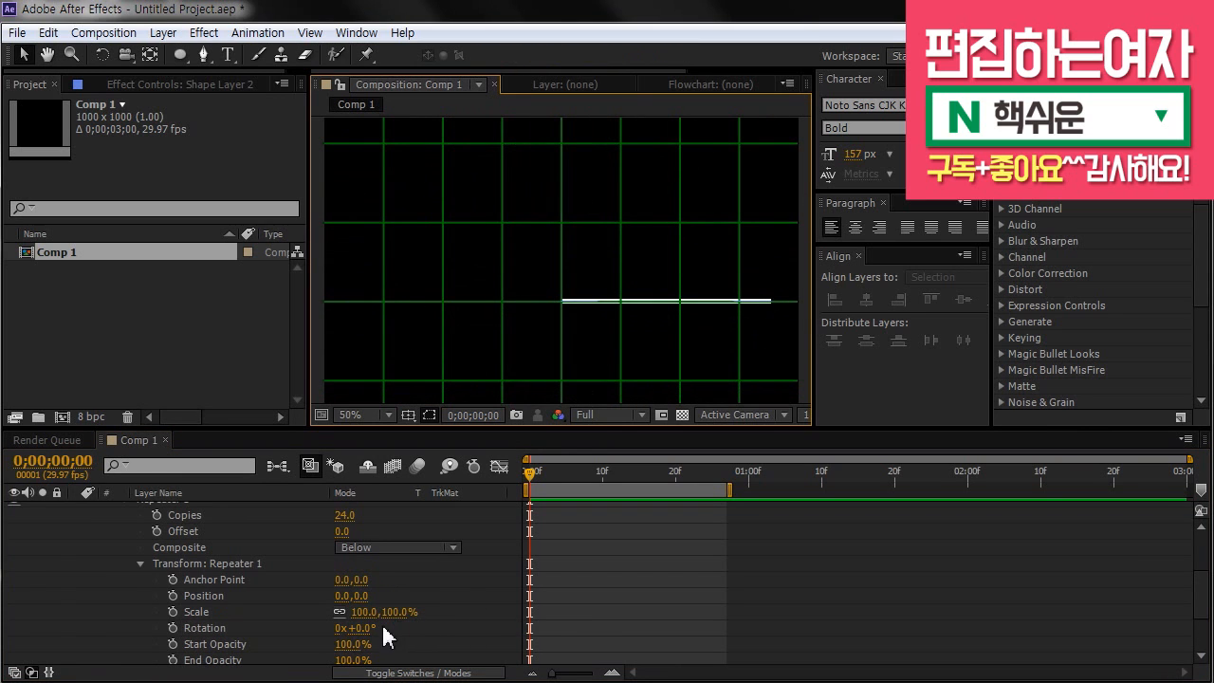
Step: Set the repeater's Rotation to 15° so the copies form a full circle of rays
left_click_drag(365, 629, 378, 626)
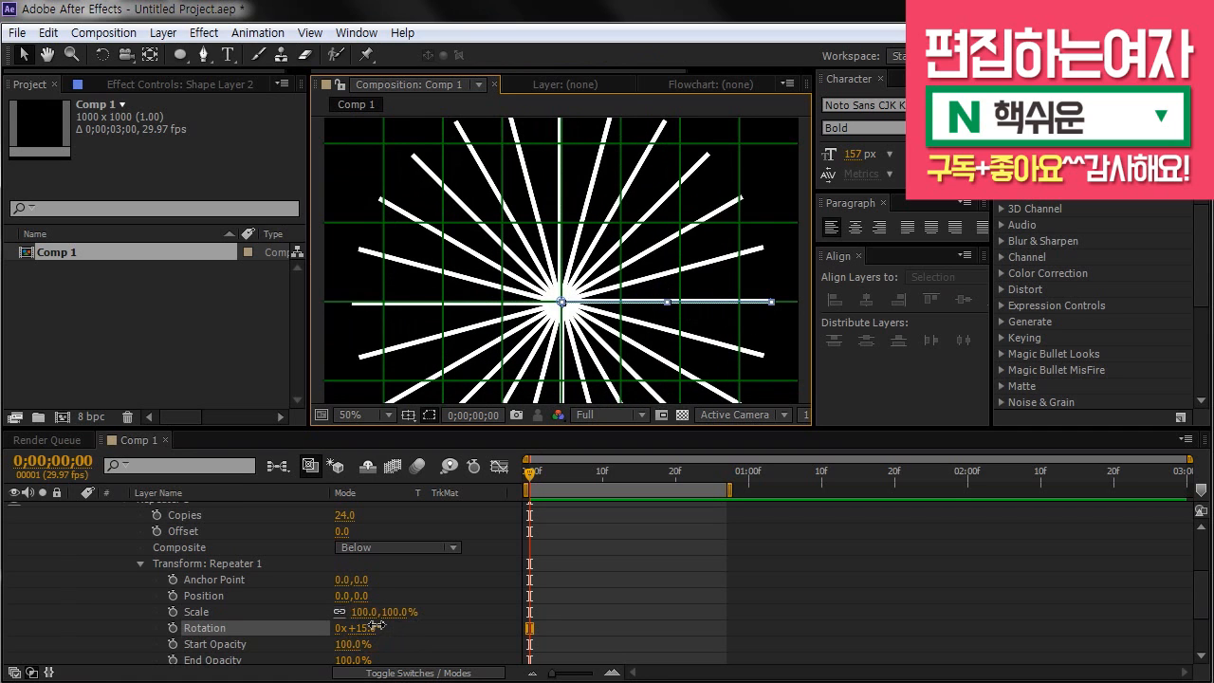
left_click(418, 259)
left_click_drag(690, 295, 645, 232)
left_click(708, 554)
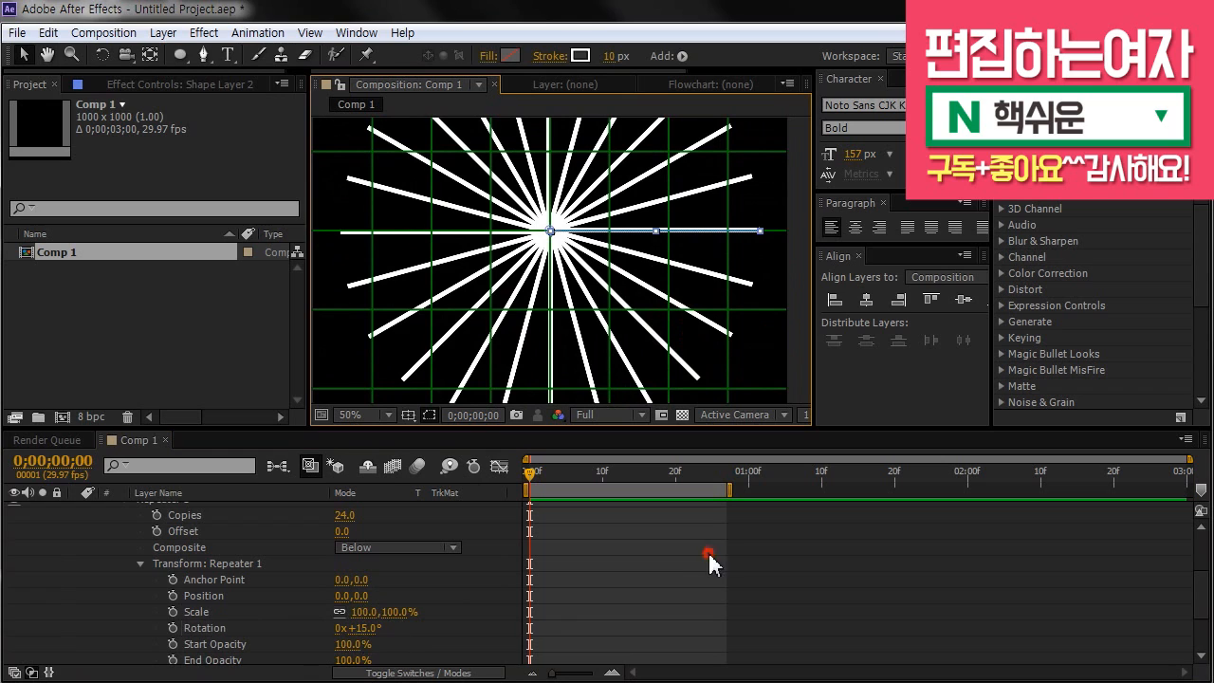
mouse_move(658, 283)
left_mouse_down()
mouse_move(668, 304)
mouse_move(650, 279)
mouse_move(680, 275)
left_mouse_up()
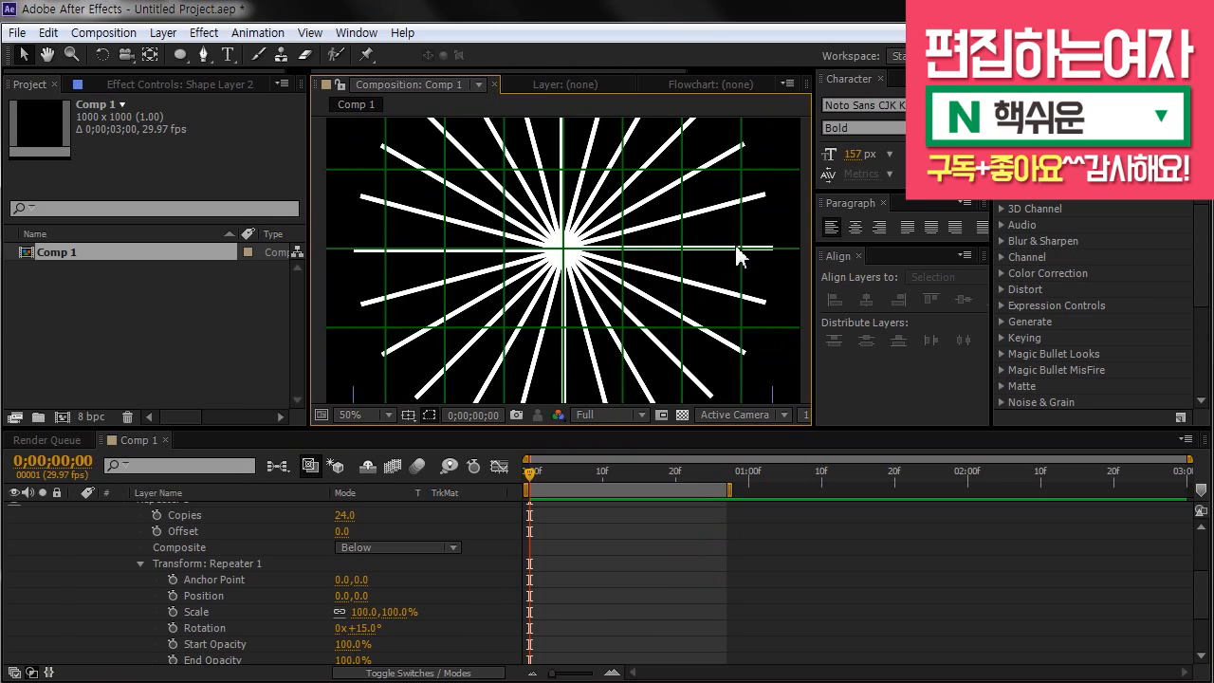
Step: Turn off the proportional grid in the composition view
left_click(408, 415)
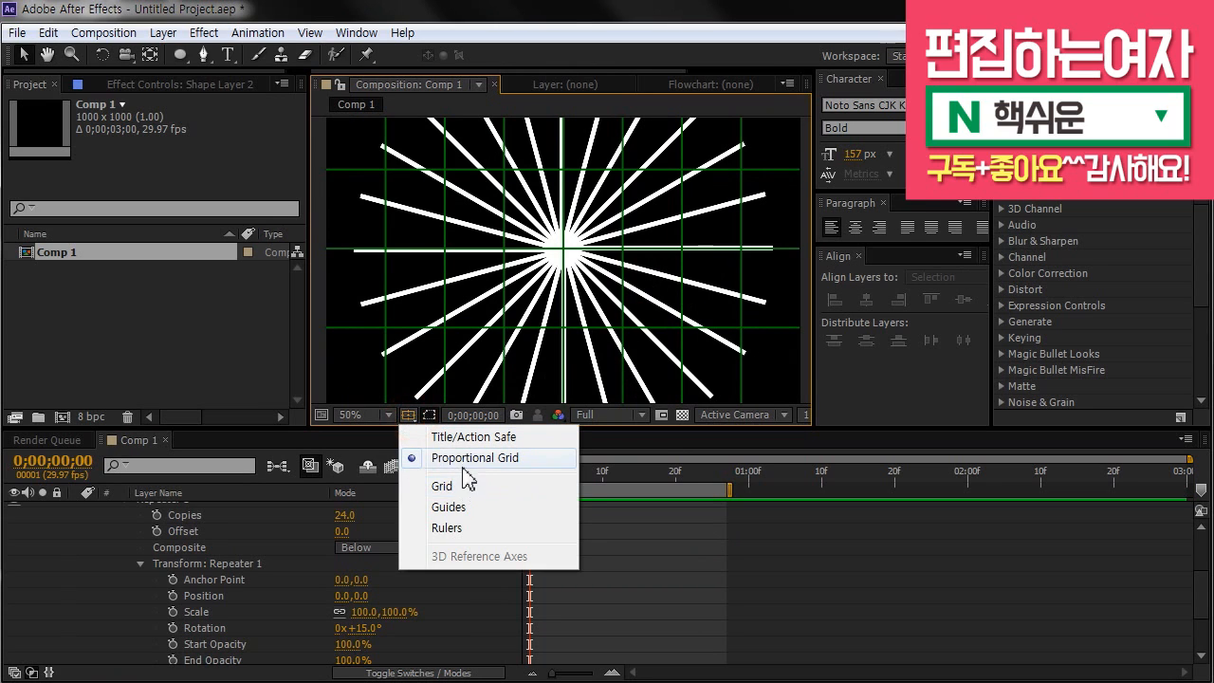
left_click(467, 460)
mouse_move(628, 259)
left_mouse_down()
mouse_move(635, 300)
mouse_move(633, 282)
left_mouse_up()
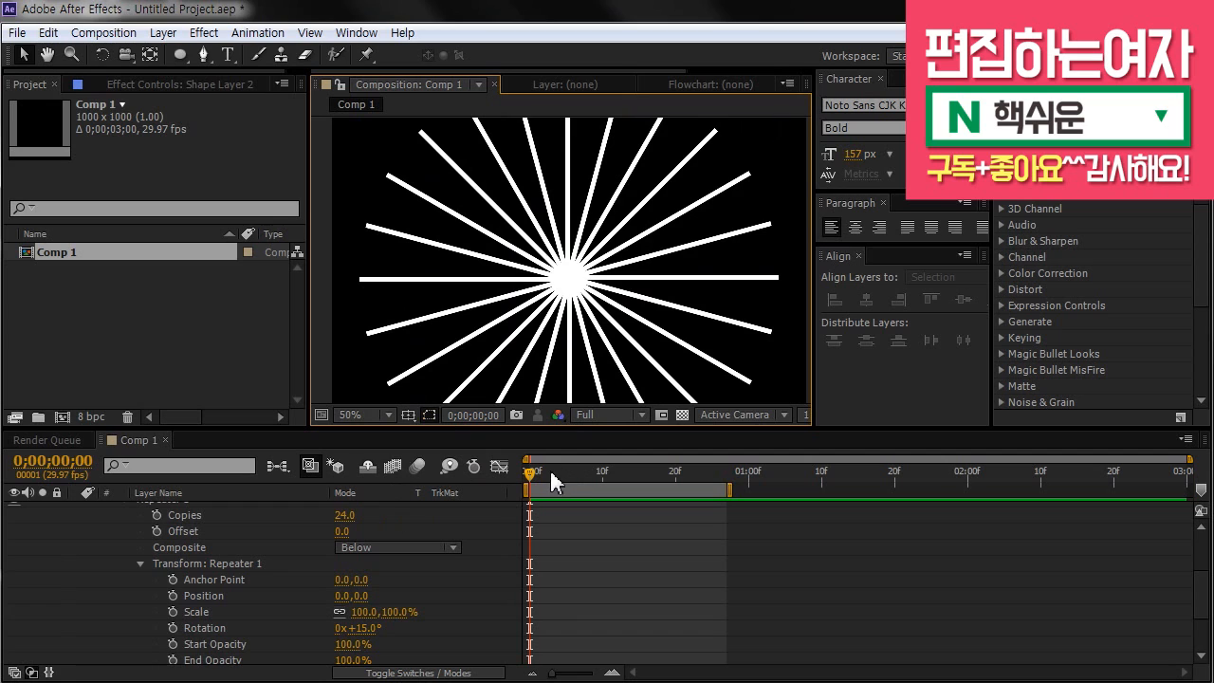
mouse_move(599, 266)
left_mouse_down()
mouse_move(598, 293)
mouse_move(607, 277)
left_mouse_up()
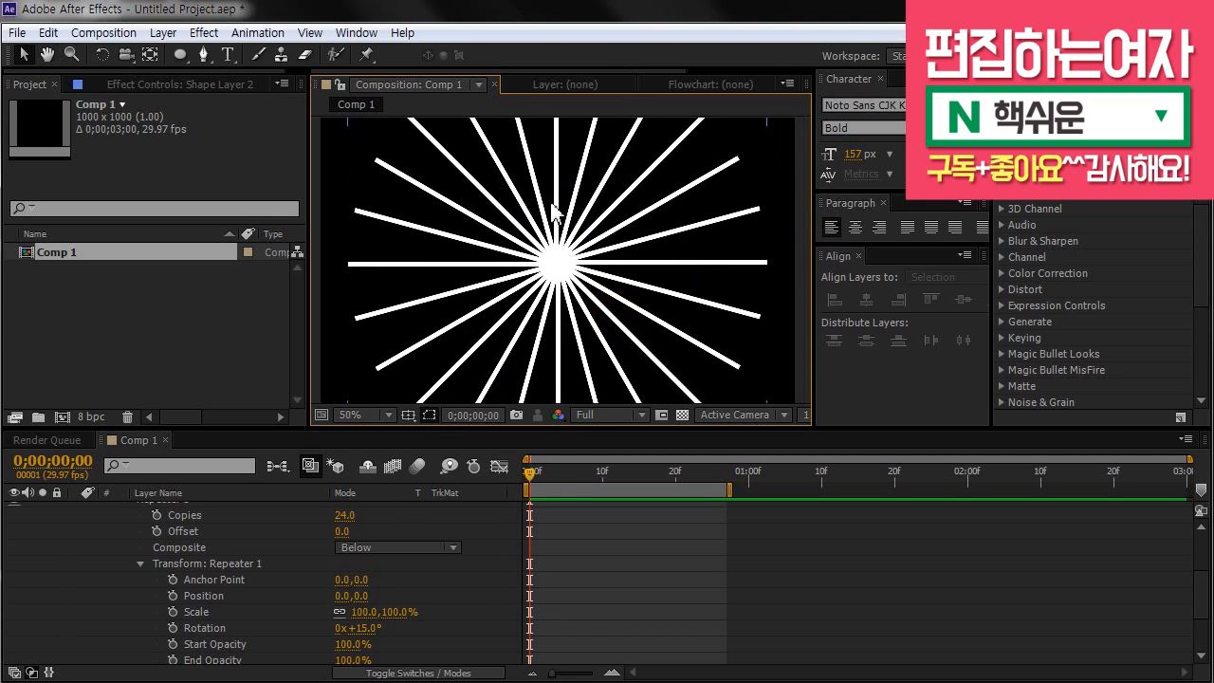
Step: Try a sparser burst with 12 repeater copies and a Rotation of 30°
left_click(344, 515)
type("12")
key("Return")
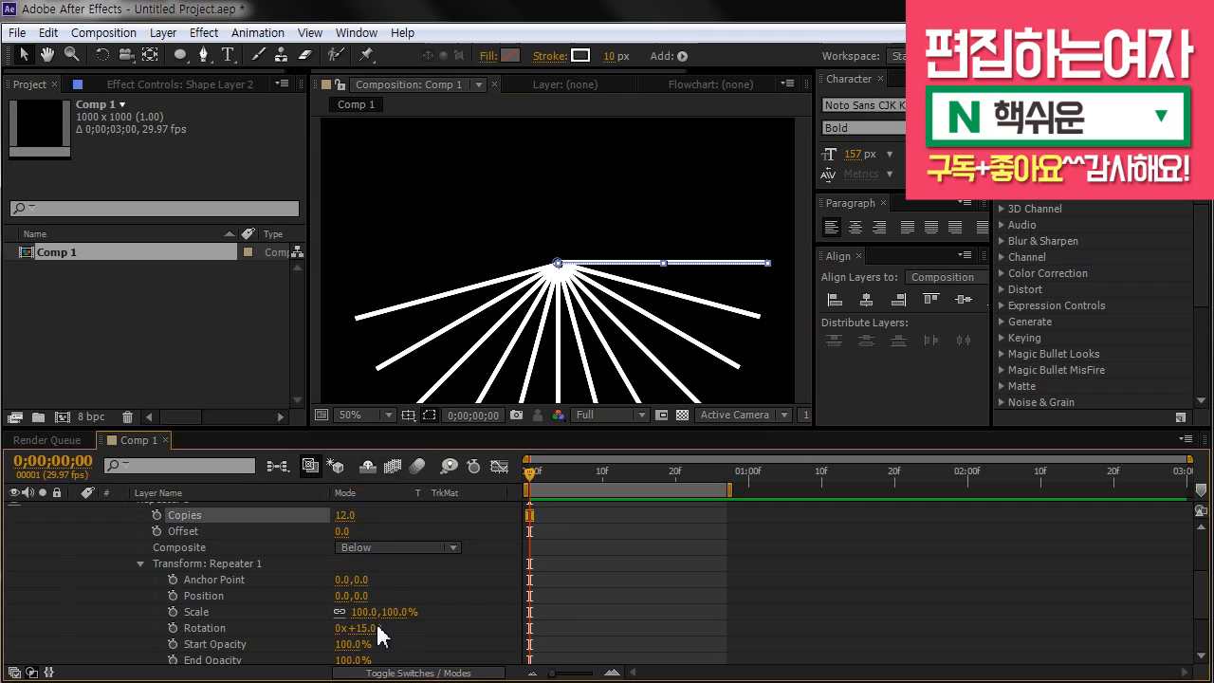
left_click_drag(365, 628, 381, 624)
left_click(580, 609)
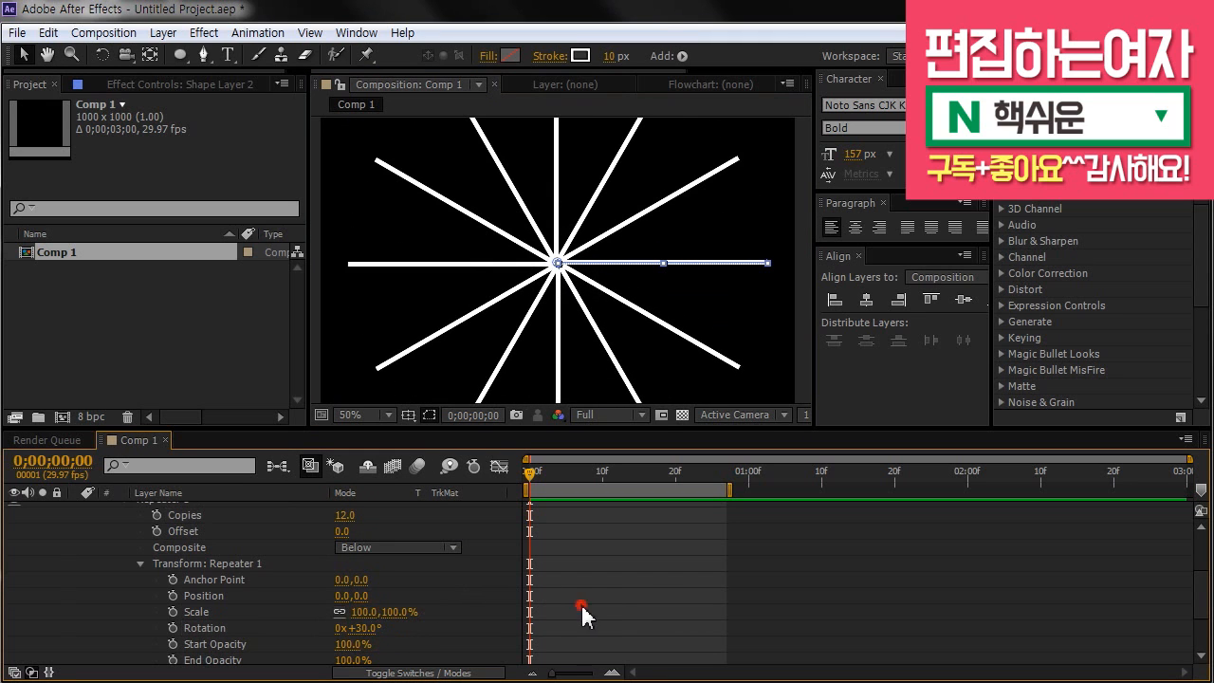
Step: Examine the spacing and extent of the rays in the 12-copy burst
scroll(671, 330, "down", 2)
key("space")
left_click_drag(670, 328, 669, 337)
left_click(725, 304)
scroll(589, 221, "up", 1)
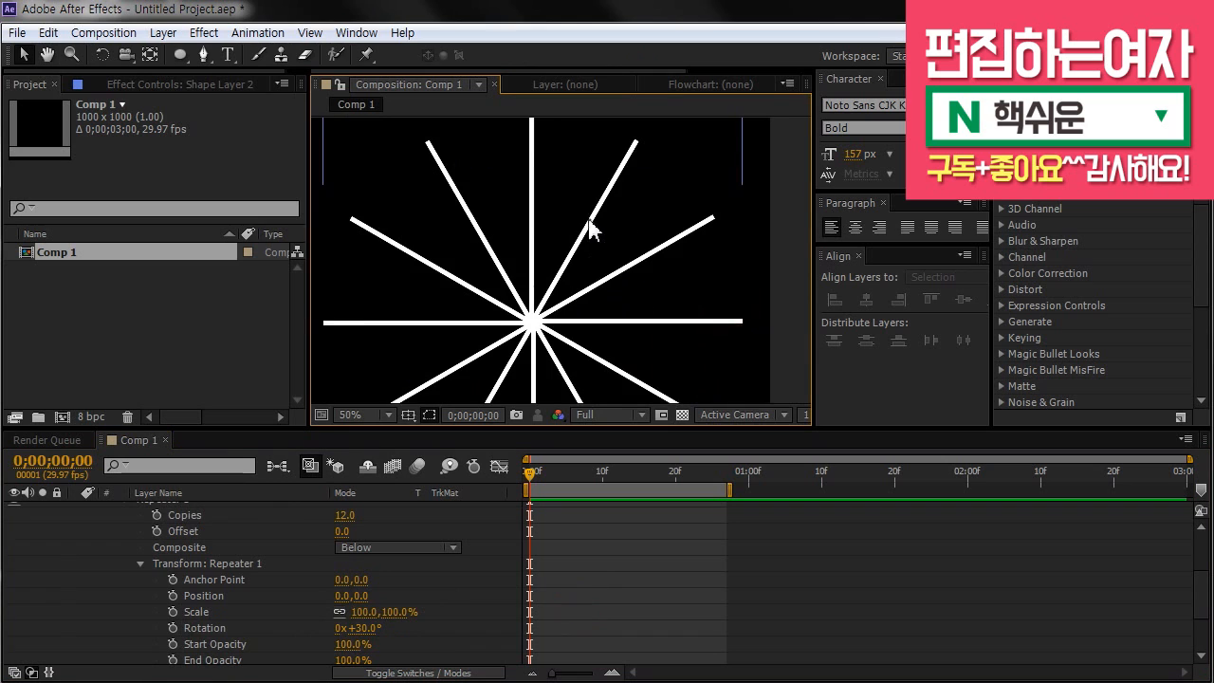
key("space")
left_click_drag(568, 219, 584, 221)
key("space")
left_click_drag(681, 327, 666, 255)
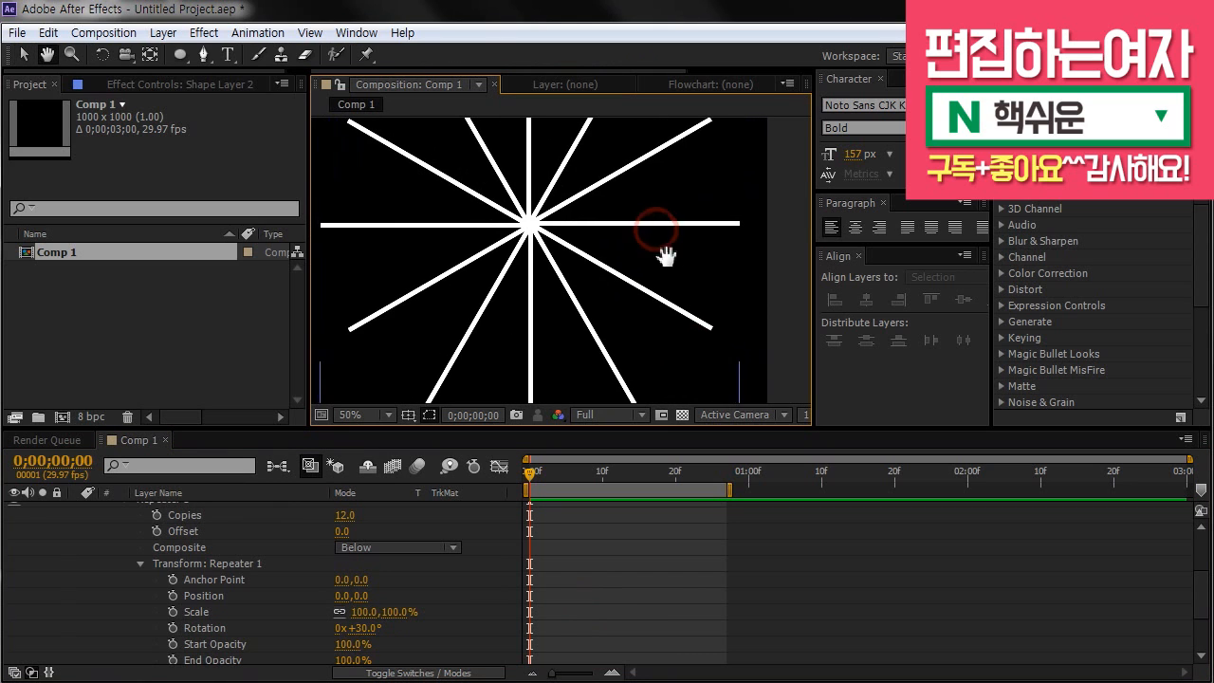
key("space")
left_click_drag(538, 241, 555, 277)
Step: Undo the repeater changes back to 24 copies and a Rotation of 15°
key("ctrl+z")
key("ctrl+z")
key("ctrl+z")
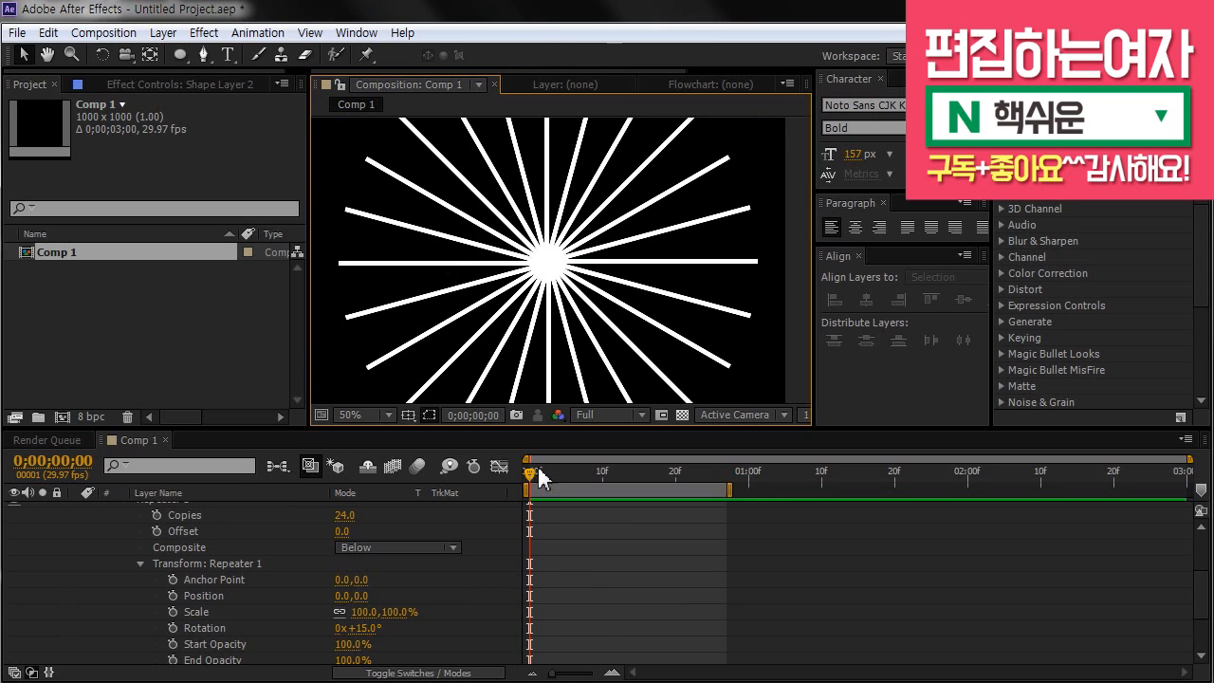
Step: Inspect the 24-ray burst and the outer end of one ray up close, and enlarge the timeline area
left_click(365, 631)
mouse_move(365, 632)
left_mouse_down()
mouse_move(353, 630)
mouse_move(367, 628)
left_mouse_up()
key("space")
left_click_drag(623, 313, 627, 323)
left_click(634, 398)
key("space")
left_click_drag(645, 254, 657, 282)
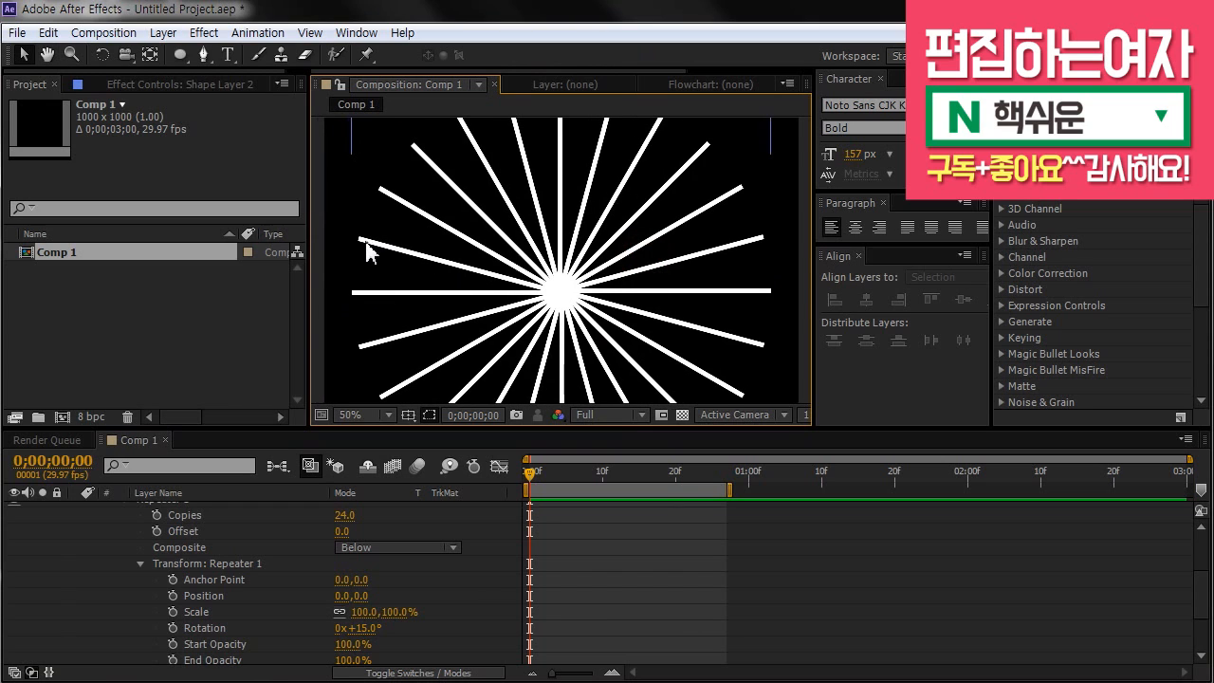
scroll(365, 250, "up", 5)
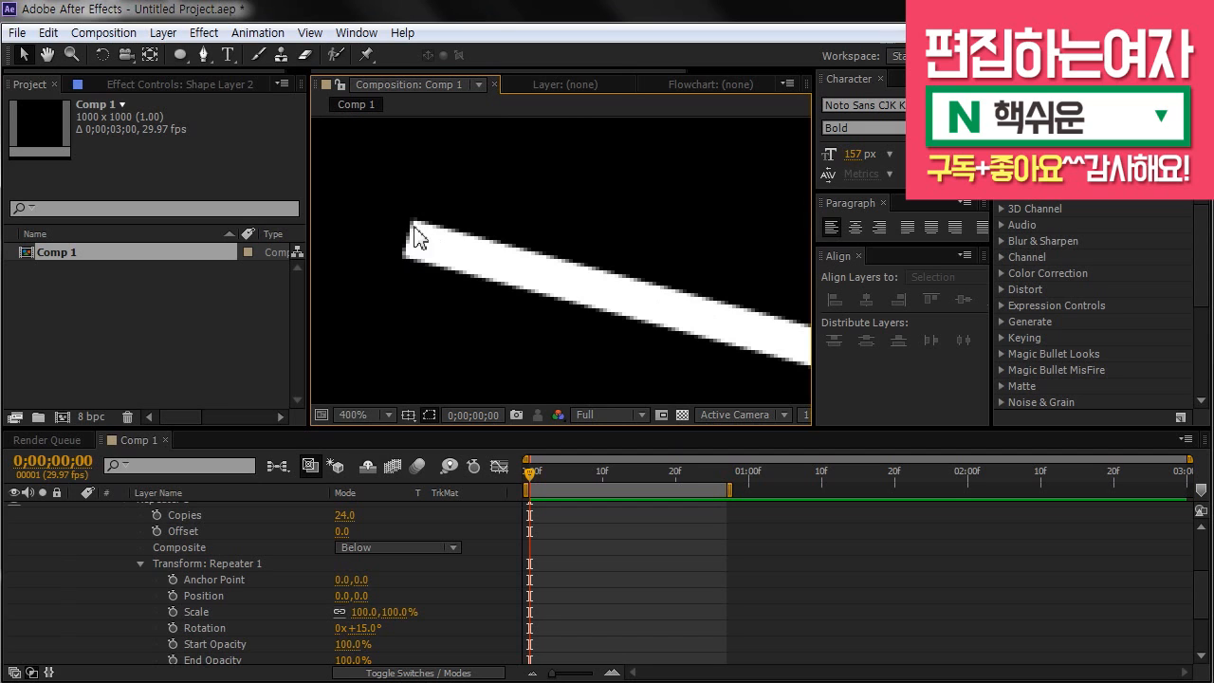
scroll(422, 242, "down", 5)
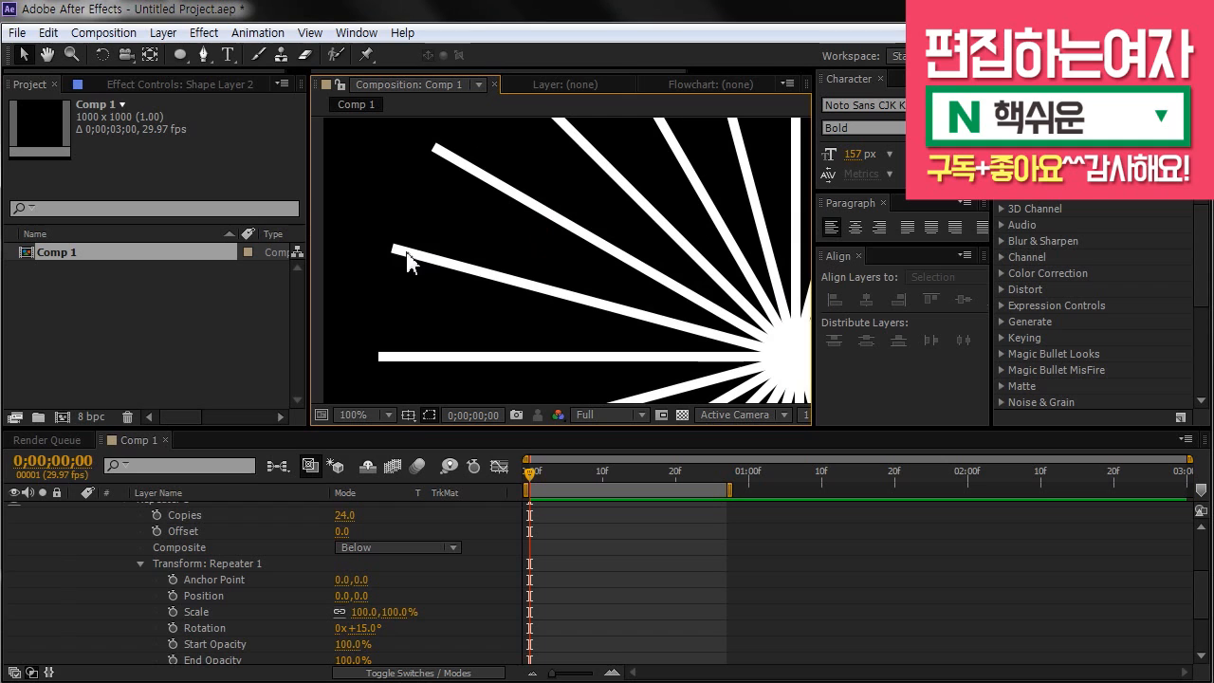
left_click_drag(543, 428, 542, 379)
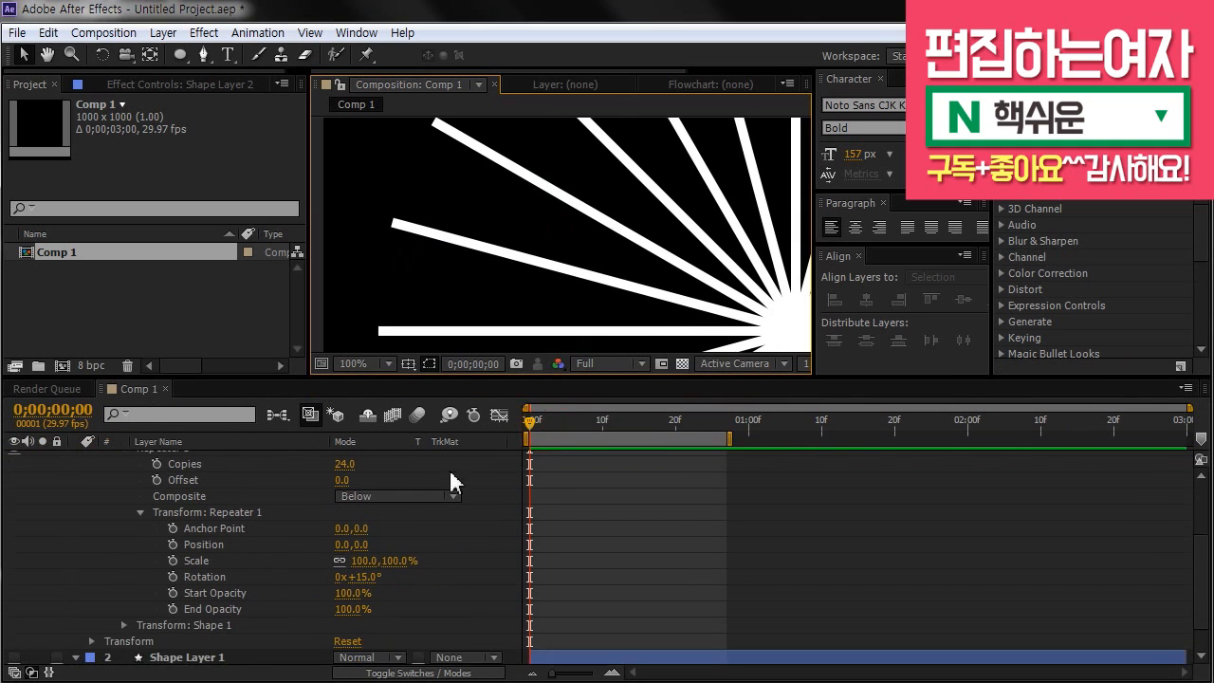
Step: Set the Line Cap of Stroke 1 on the burst layer to Round Cap and check the ray ends
scroll(285, 560, "up", 3)
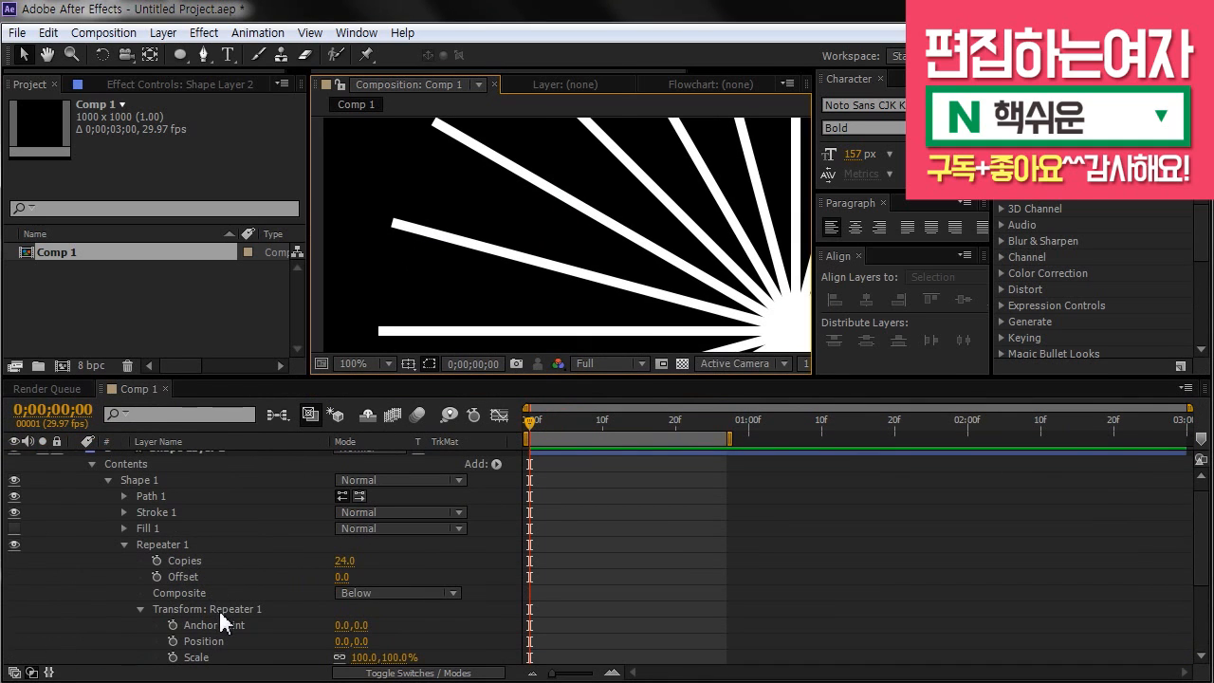
left_click(155, 512)
left_click(124, 512)
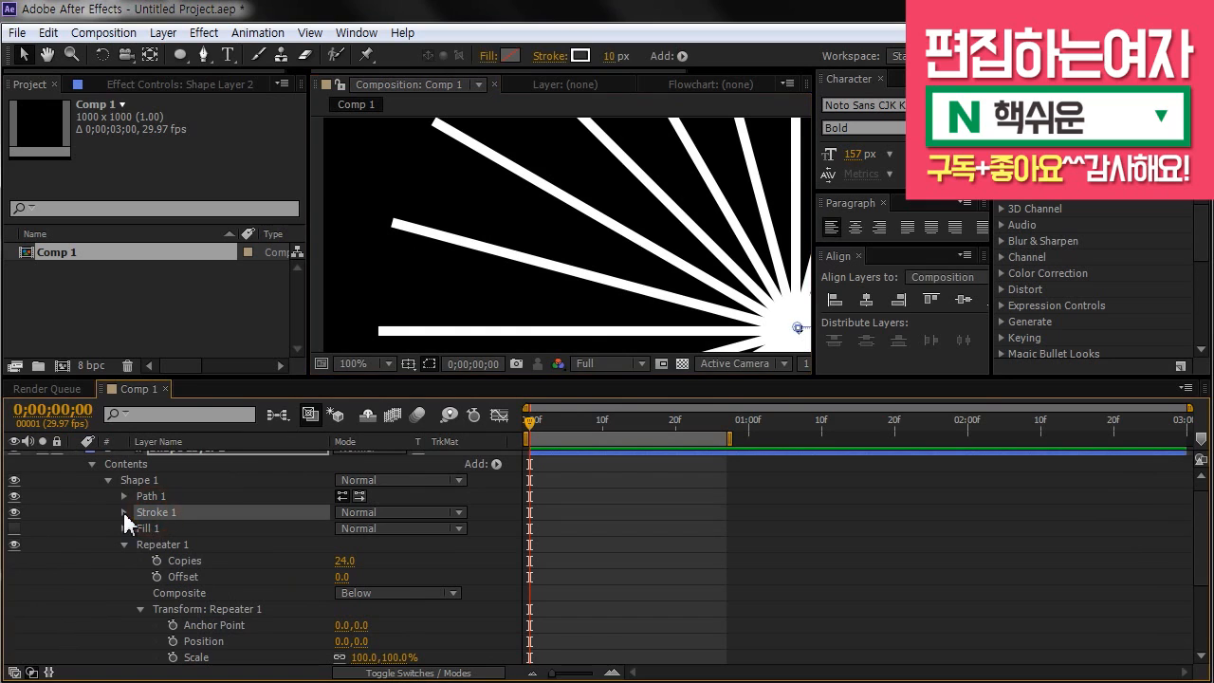
scroll(166, 534, "down", 3)
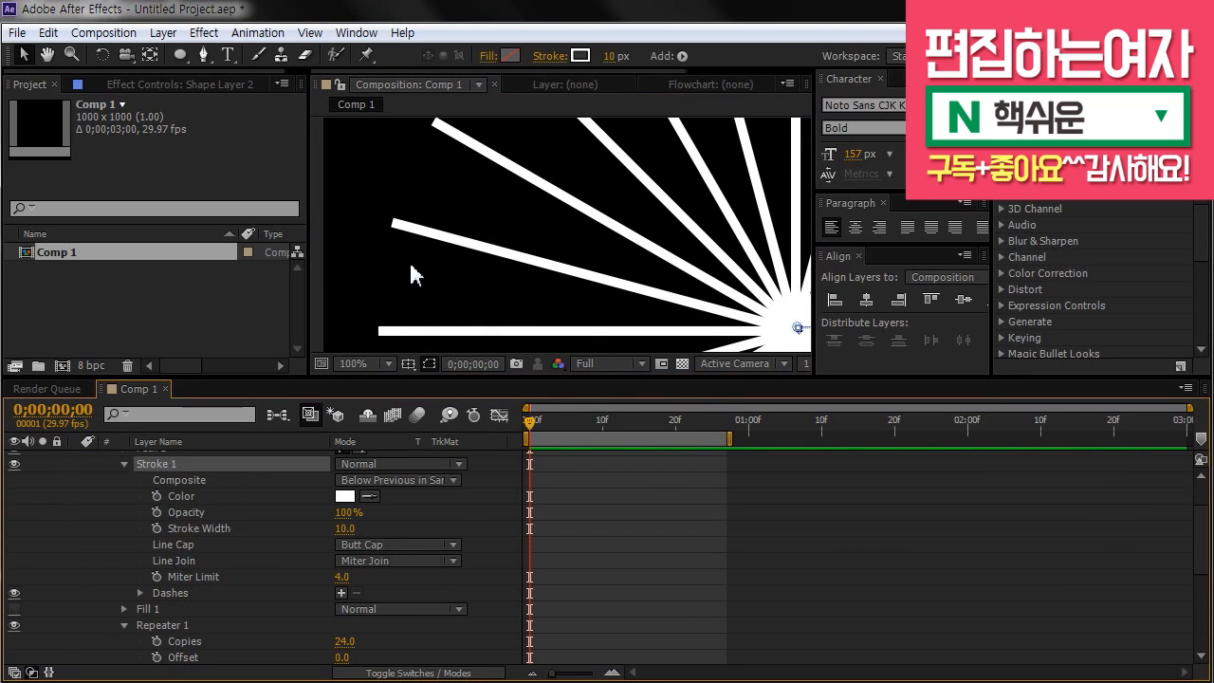
scroll(371, 249, "up", 1)
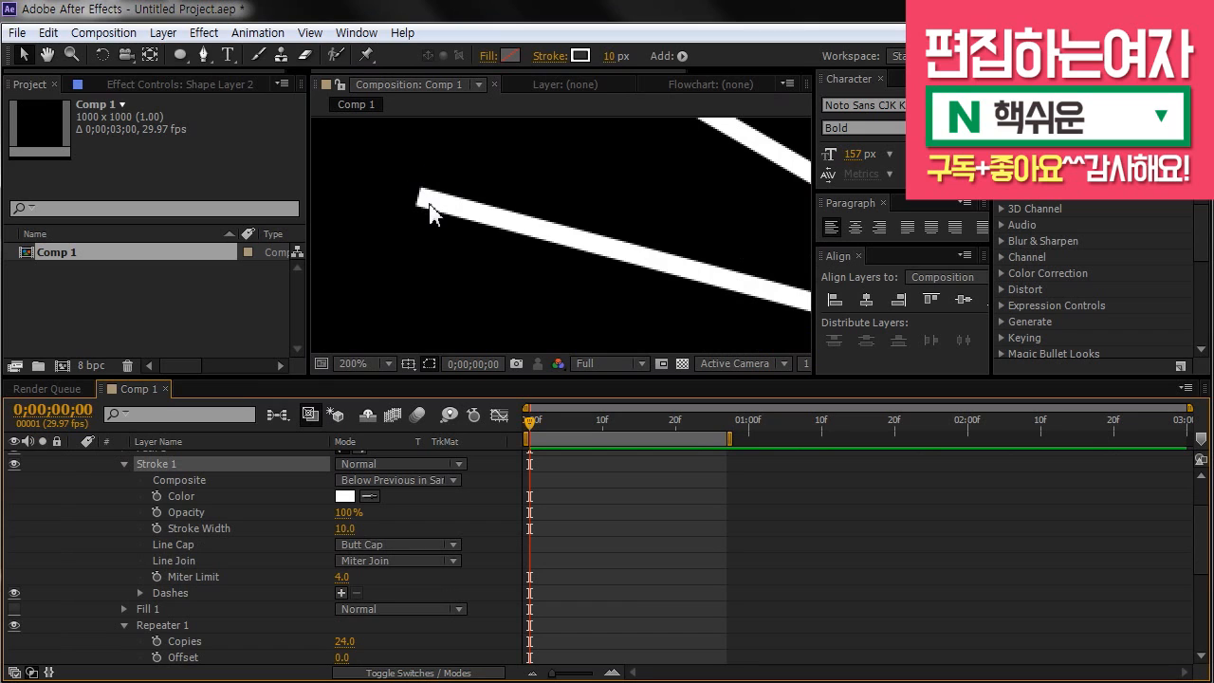
left_click(180, 546)
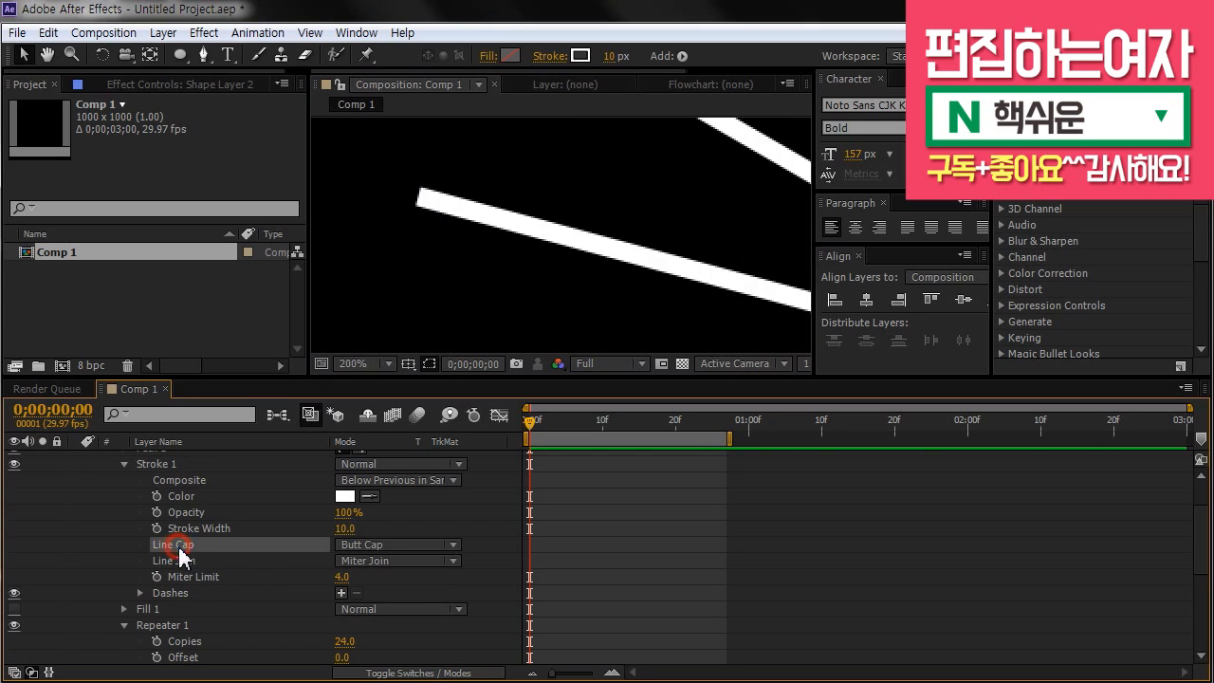
left_click(399, 547)
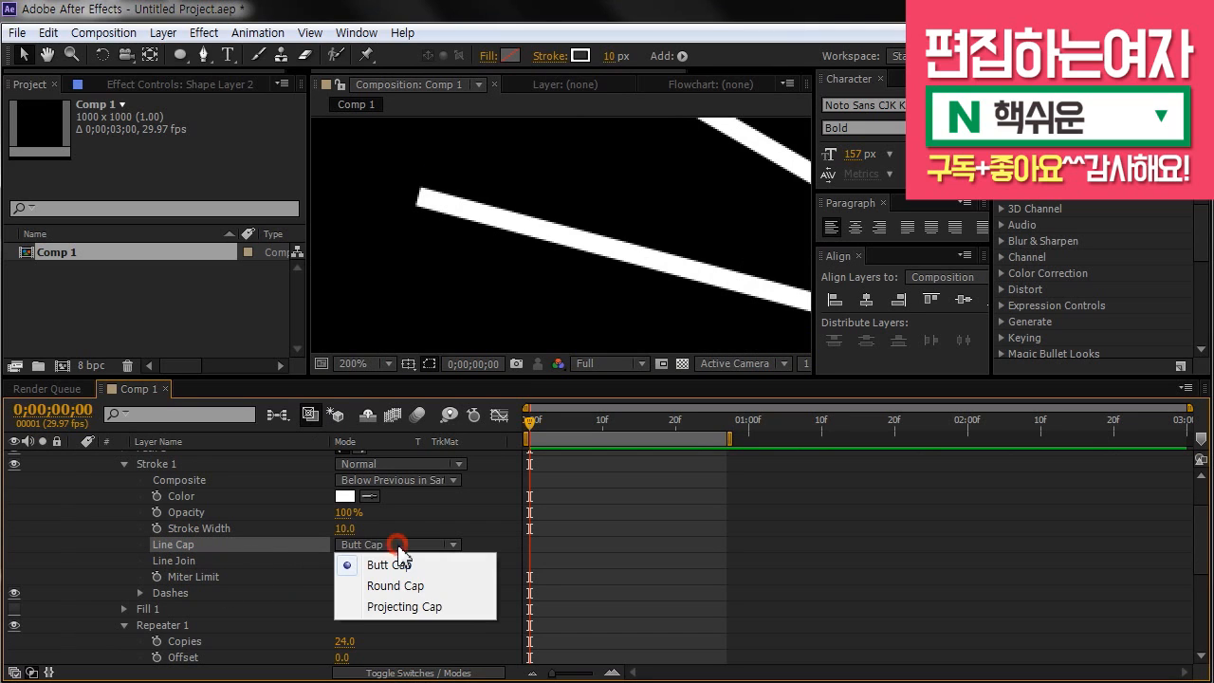
left_click(424, 590)
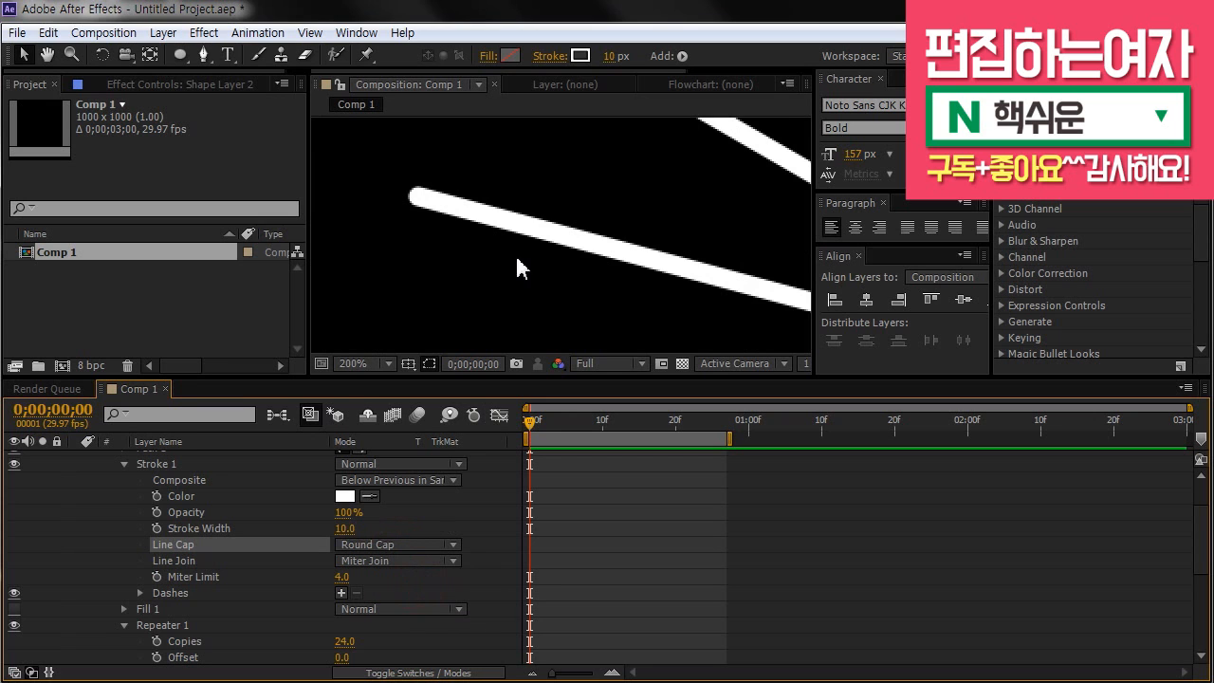
scroll(543, 202, "down", 2)
key("space")
mouse_move(630, 214)
left_mouse_down()
mouse_move(544, 252)
mouse_move(579, 233)
mouse_move(561, 228)
left_mouse_up()
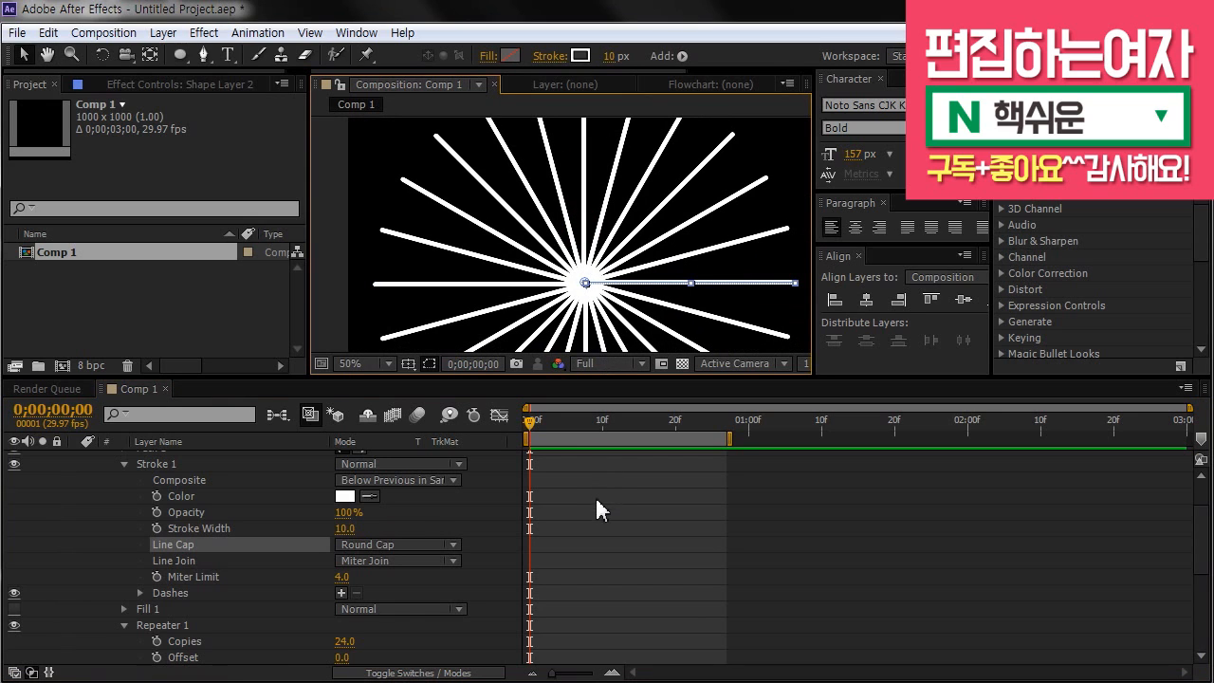
left_click(590, 534)
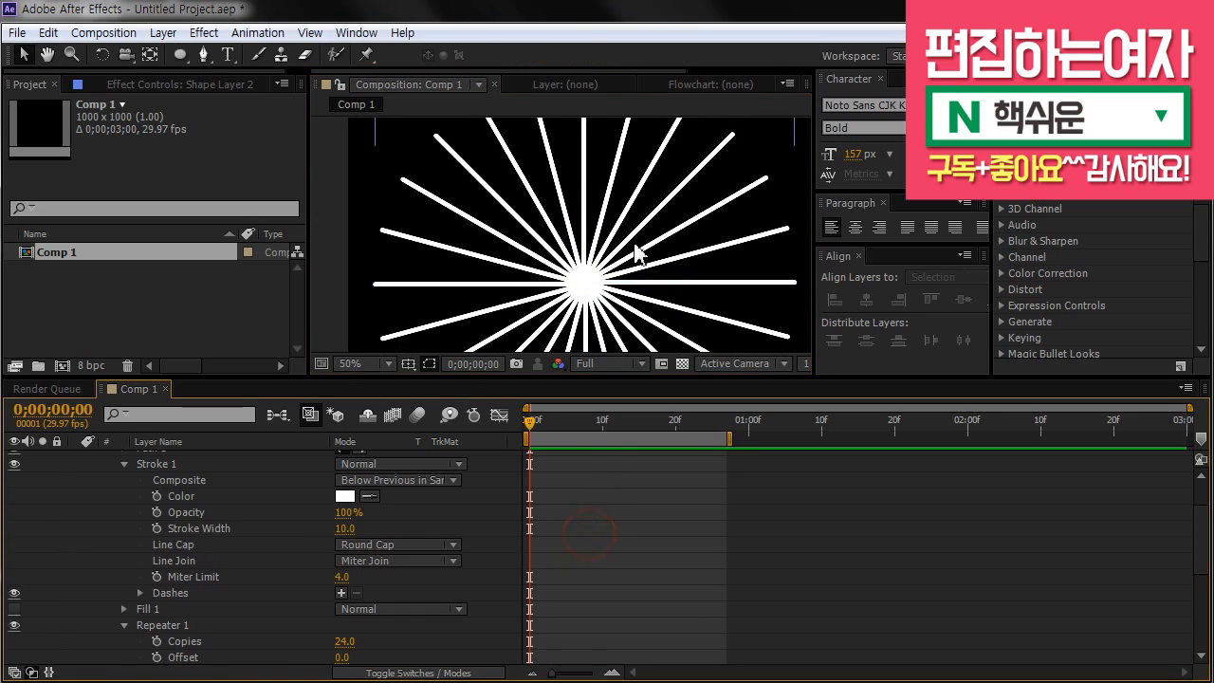
Step: Set the Stroke Width of the burst's Stroke 1 to 5
scroll(373, 575, "up", 2)
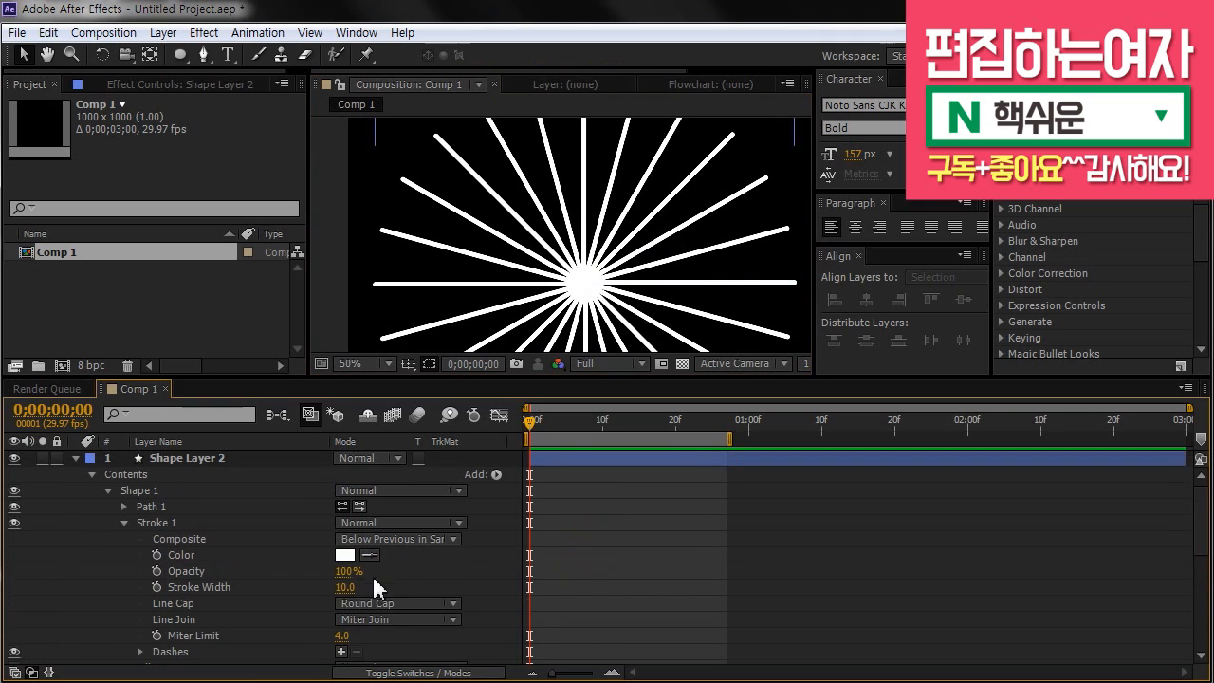
left_click(342, 587)
type("5")
key("Return")
left_click(882, 576)
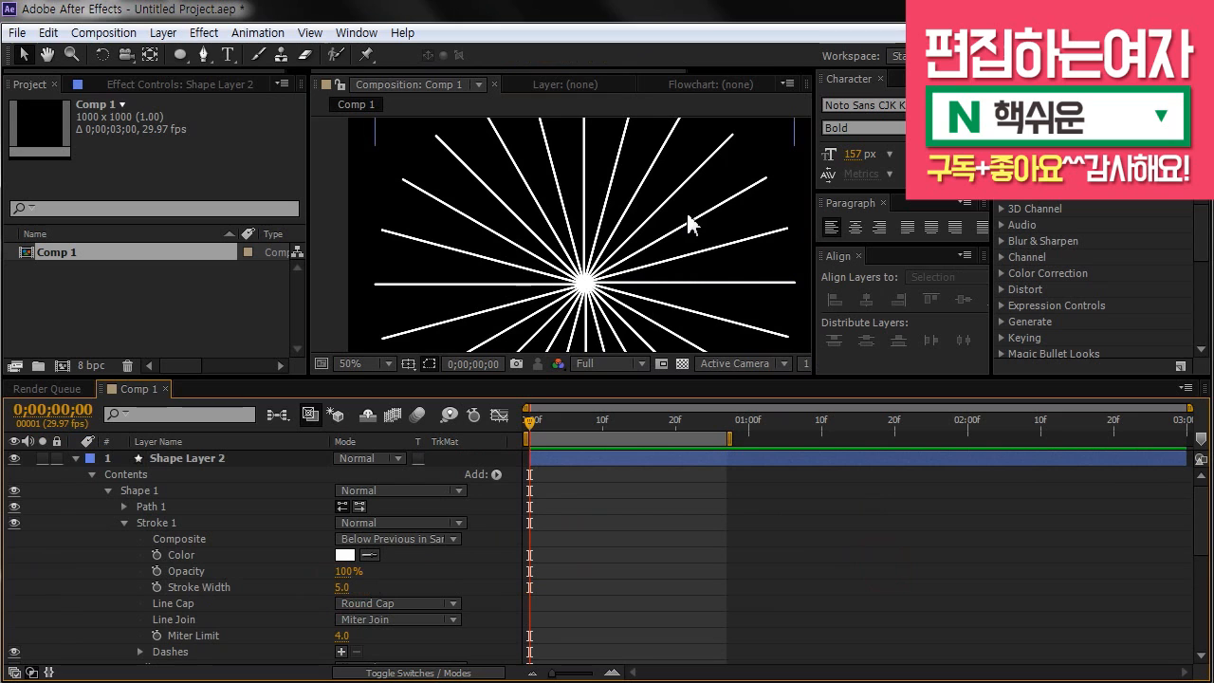
Step: Inspect the thinner rays and the centre of the burst up close
scroll(749, 223, "up", 1)
key("space")
left_click_drag(756, 197, 594, 328)
left_click_drag(608, 223, 685, 217)
scroll(685, 218, "down", 1)
key("space")
left_click_drag(642, 278, 670, 197)
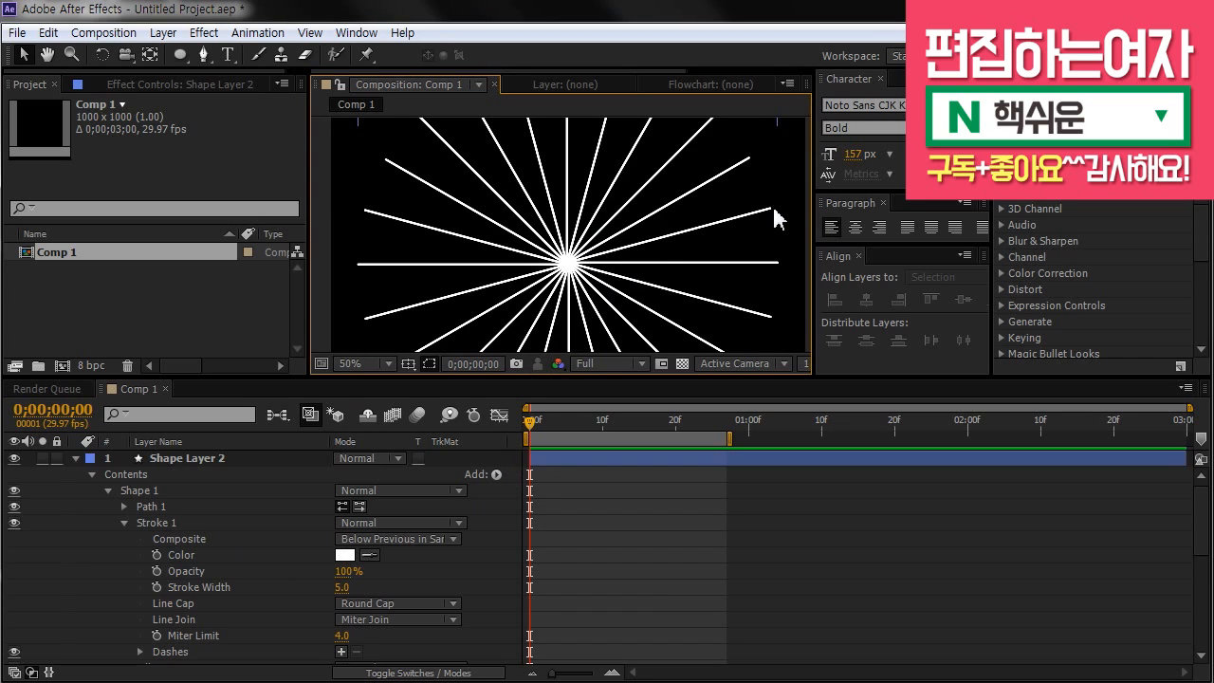
Step: Add Trim Paths to the contents of Shape Layer 2 and reveal its properties
left_click(503, 513)
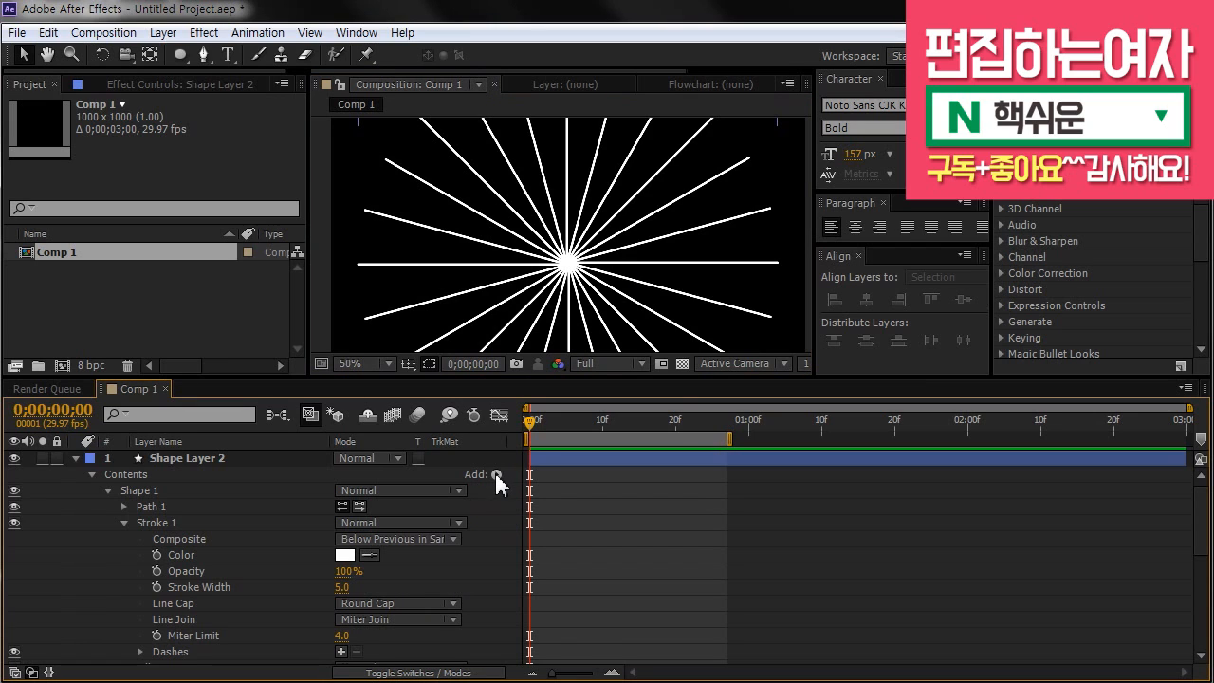
left_click(495, 475)
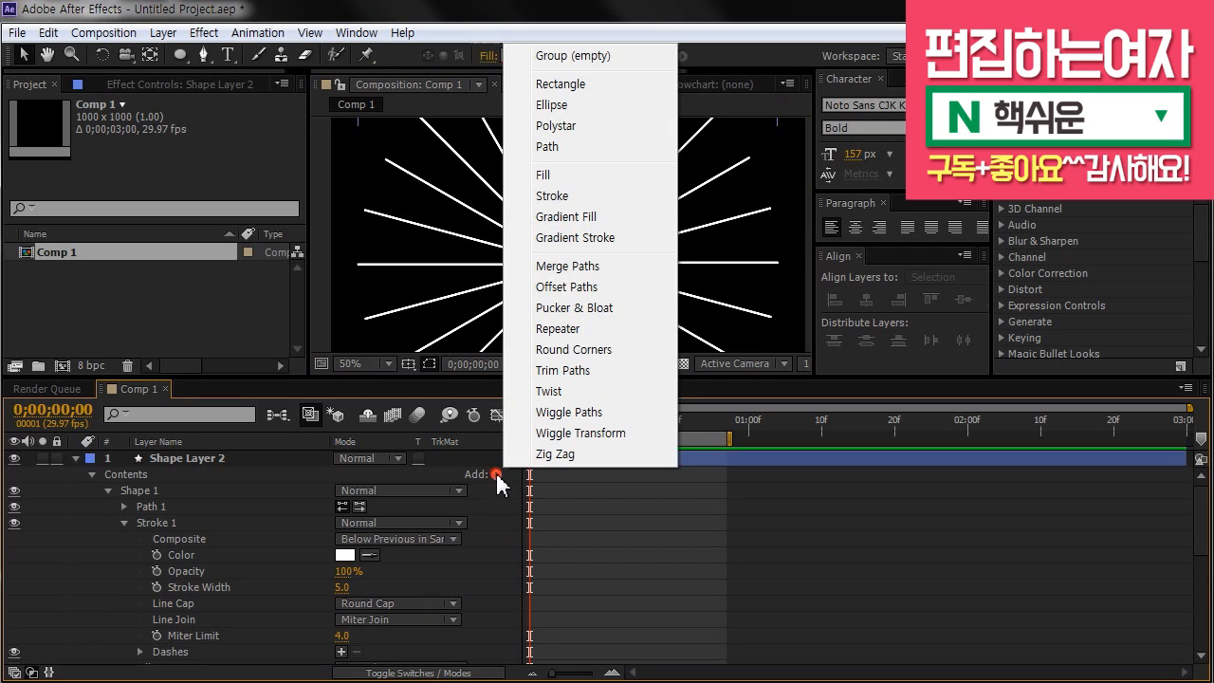
left_click(601, 370)
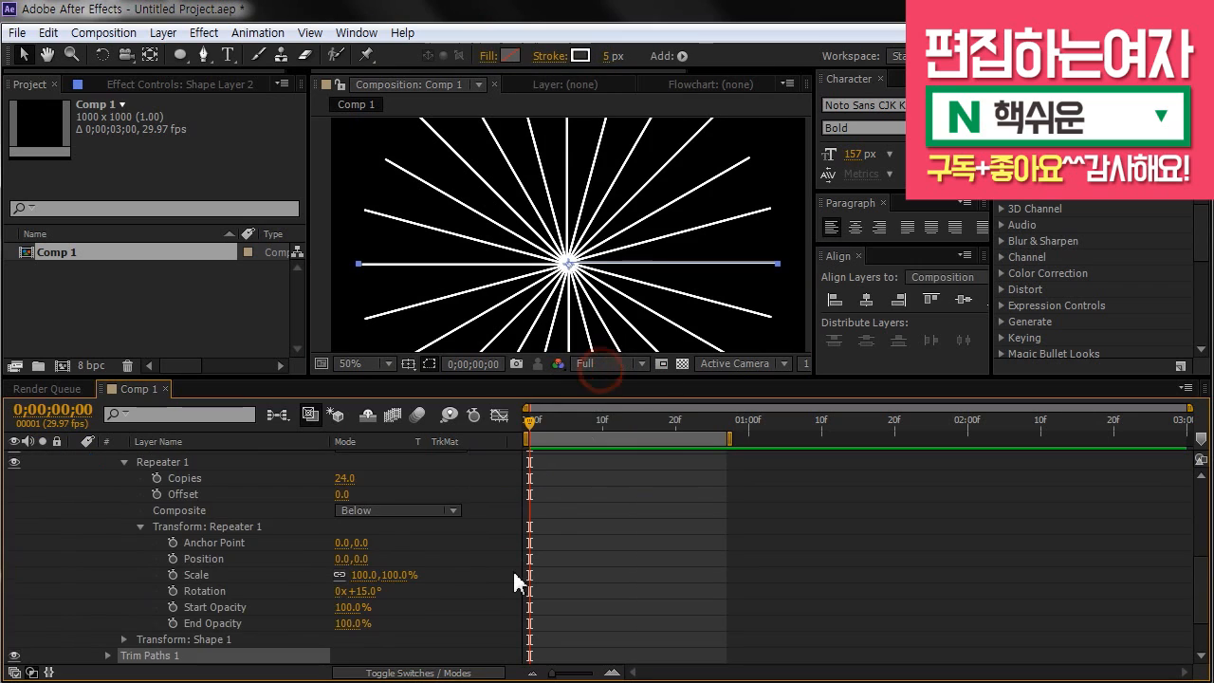
scroll(185, 593, "down", 2)
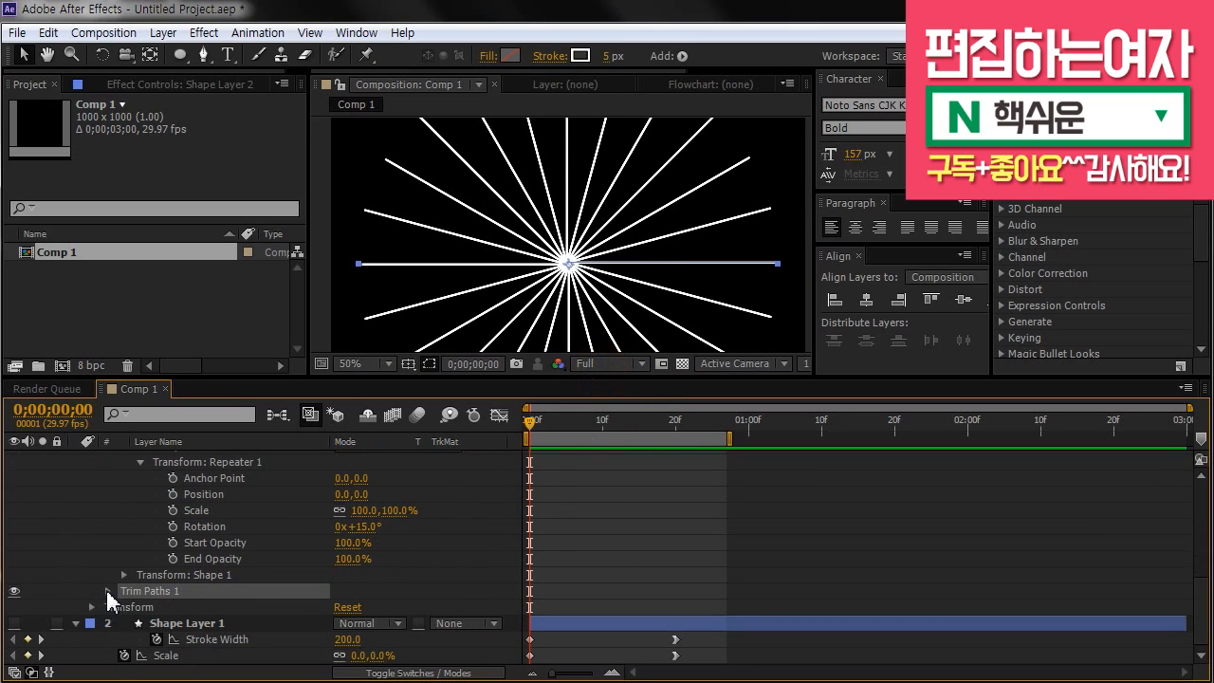
left_click(105, 591)
scroll(66, 586, "down", 2)
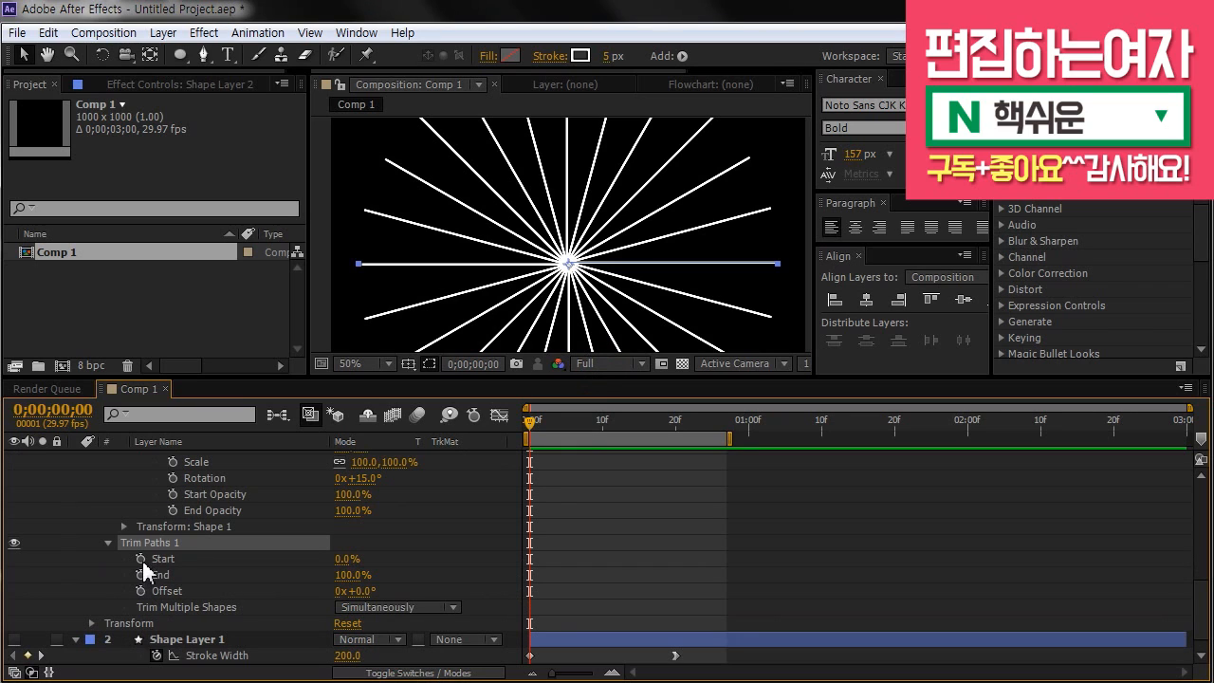
Step: Set the Trim Paths End to 0% at frame 0 and start keyframing it
scroll(146, 559, "down", 1)
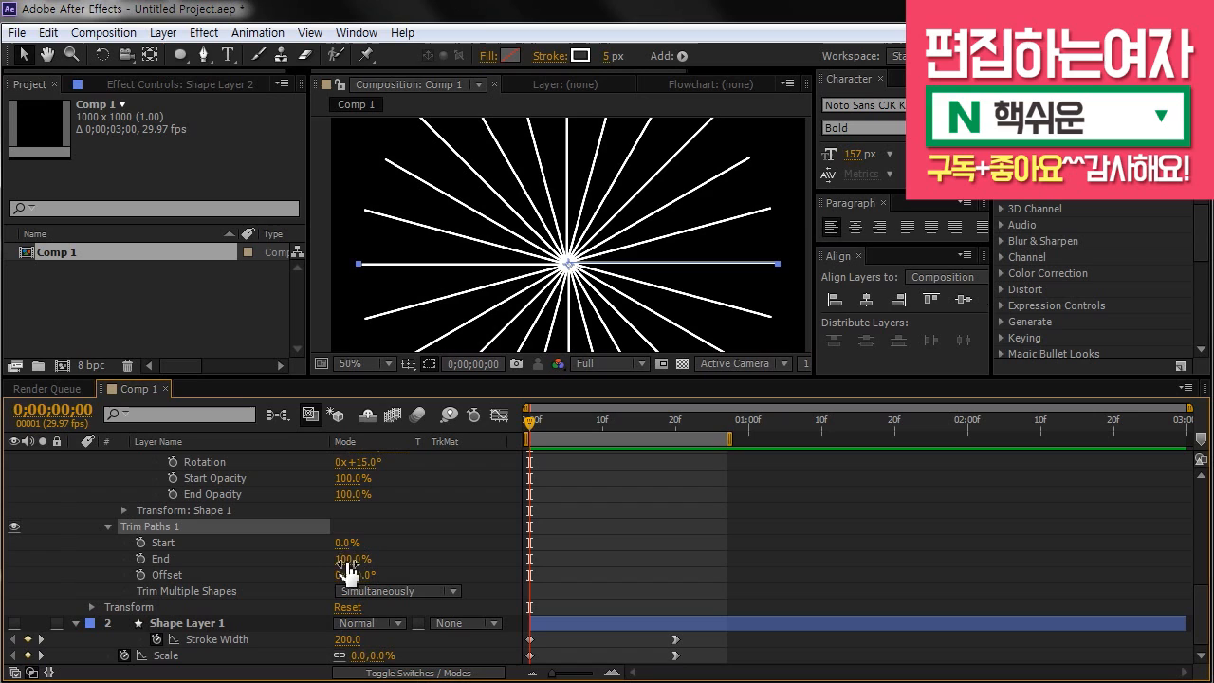
mouse_move(532, 424)
left_mouse_down()
mouse_move(543, 425)
mouse_move(526, 427)
left_mouse_up()
left_click(348, 559)
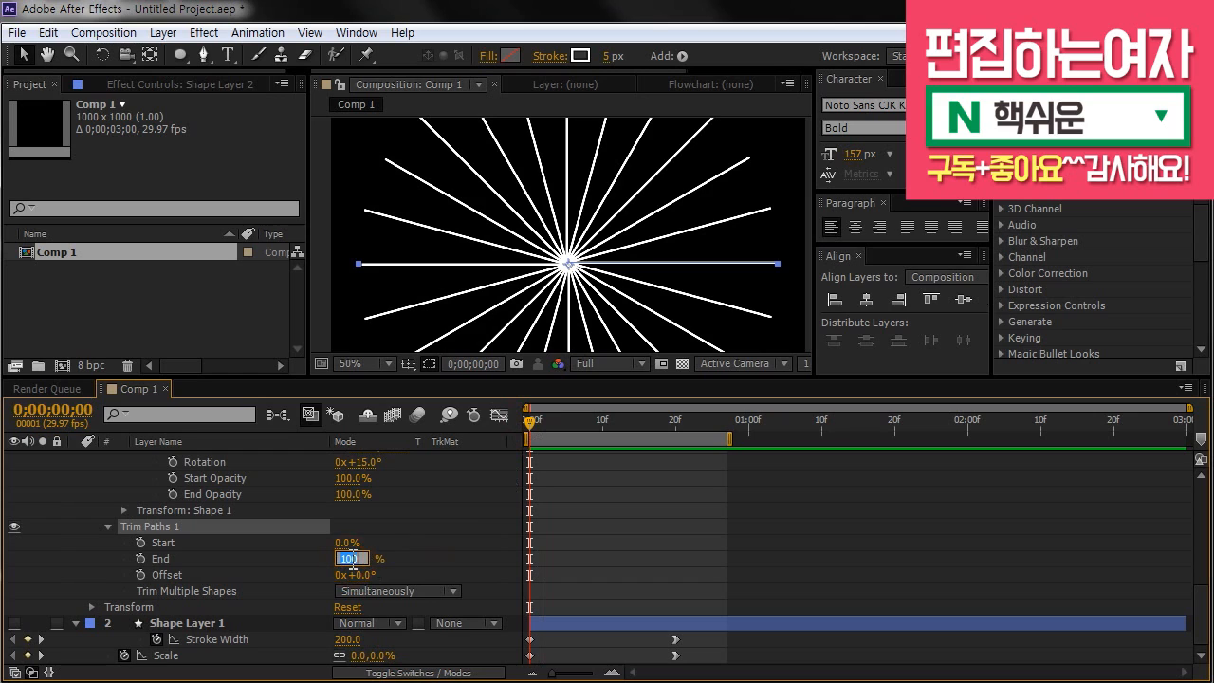
type("0")
key("Return")
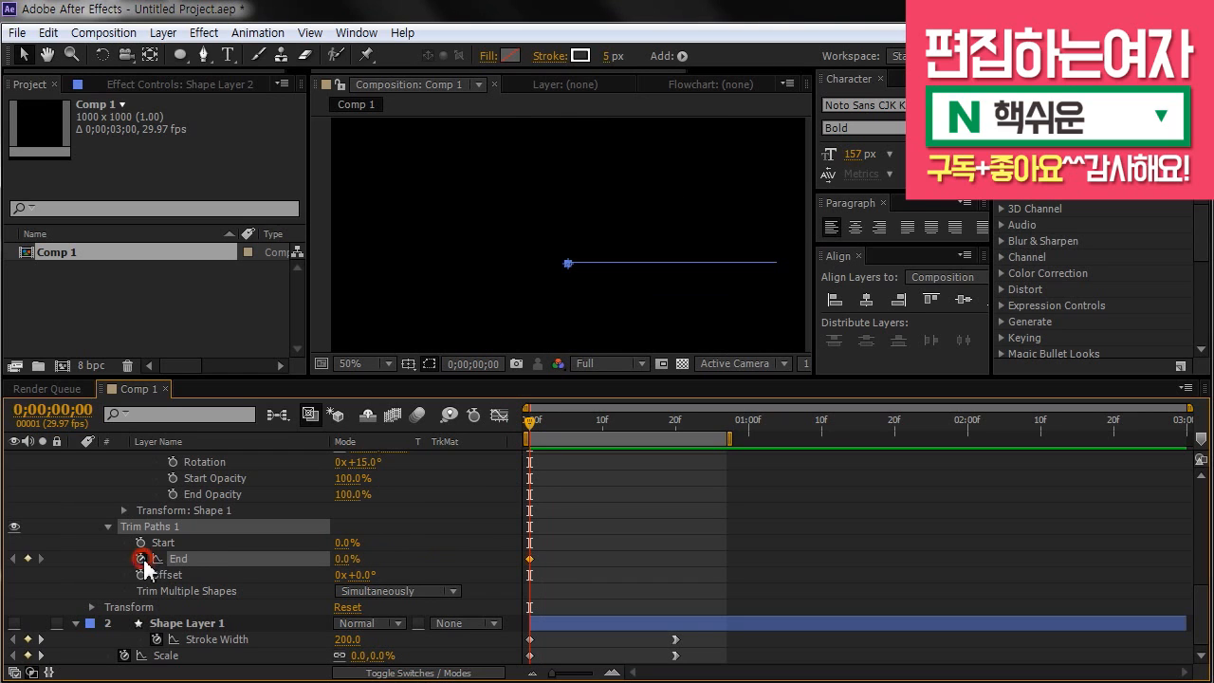
Step: Keyframe the Trim Paths End at 100% on frame 20, matching the ring's last keyframes, and scrub through the growth
left_click(213, 626)
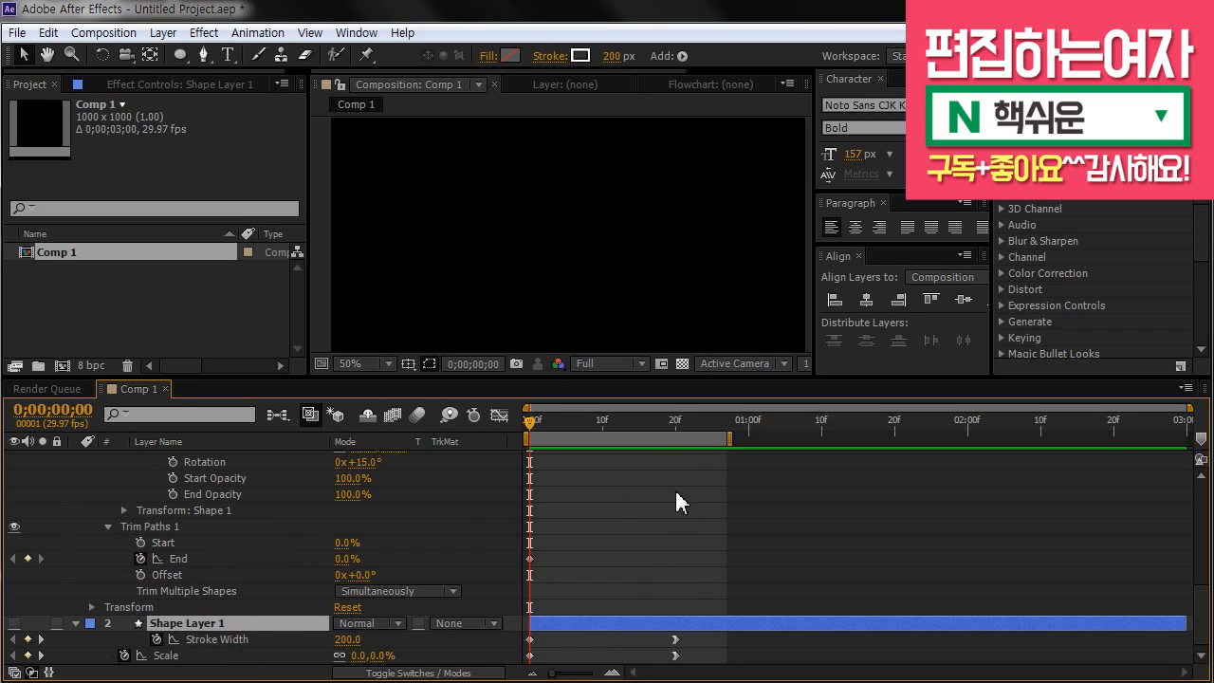
left_click(674, 435)
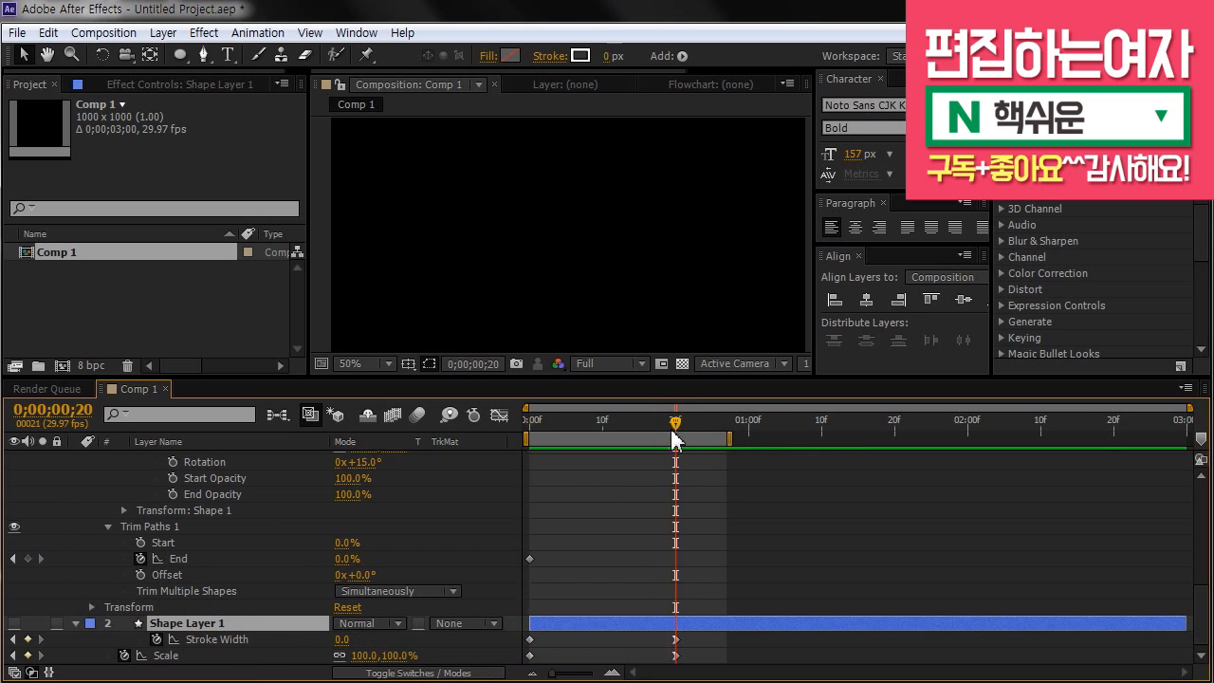
left_click_drag(339, 572, 695, 564)
left_click_drag(675, 425, 640, 434)
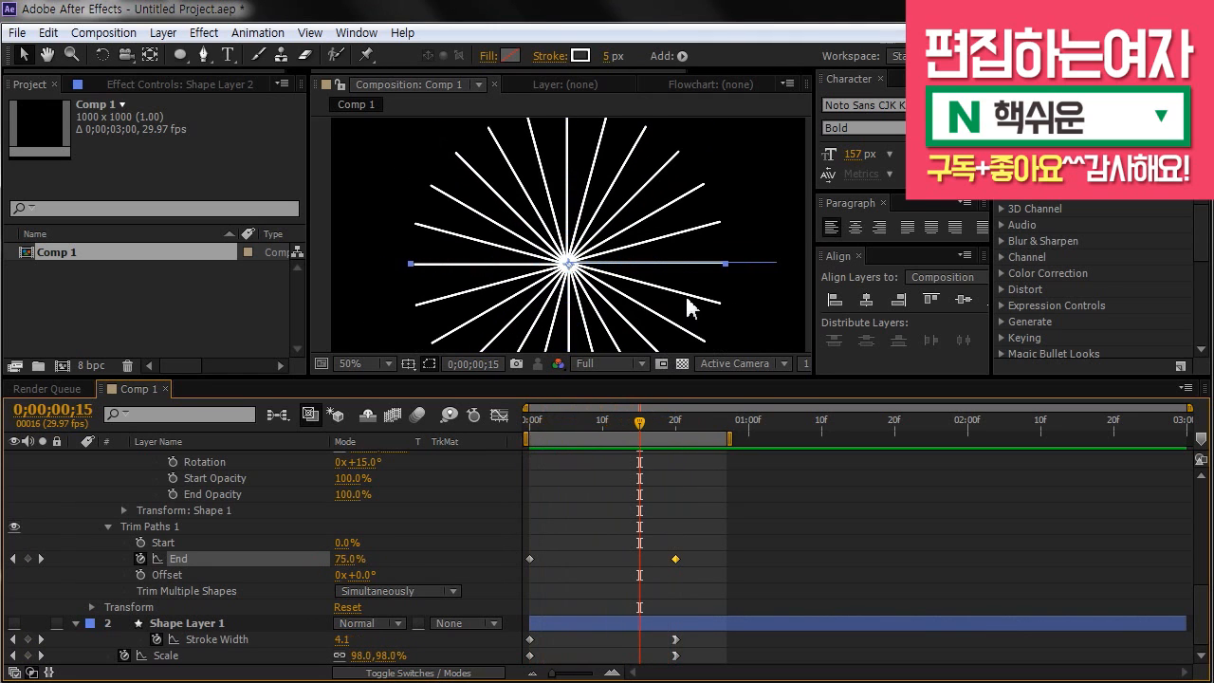
mouse_move(641, 437)
left_mouse_down()
mouse_move(522, 428)
mouse_move(671, 434)
mouse_move(480, 431)
left_mouse_up()
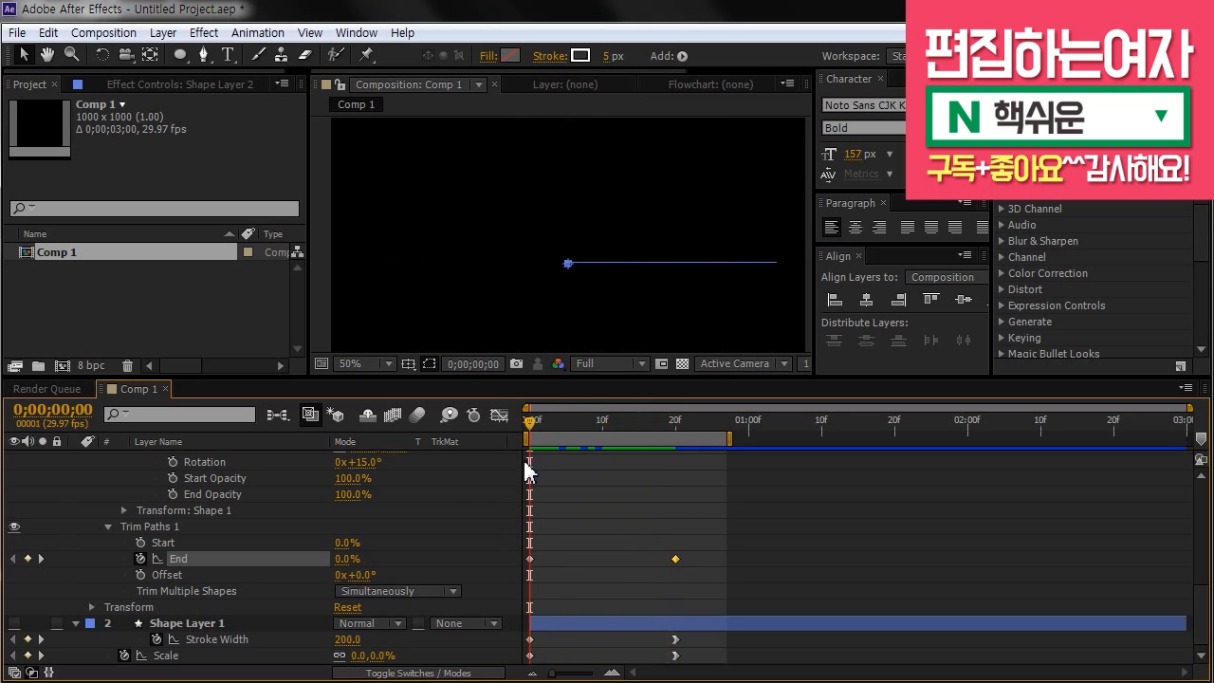
Step: Keyframe the Trim Paths Start at 0% on frame 5 and 100% on frame 25, and preview the burst
key("equal")
left_click_drag(529, 429, 611, 432)
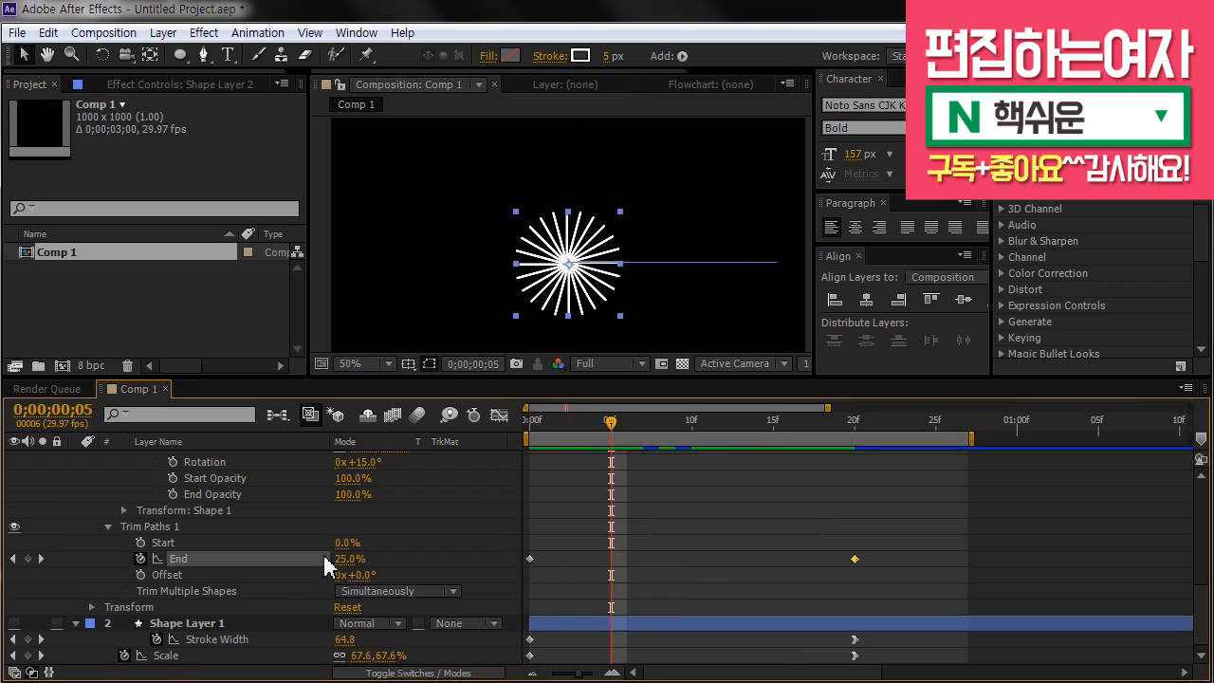
left_click(140, 543)
key("minus")
key("minus")
left_click_drag(567, 423, 714, 434)
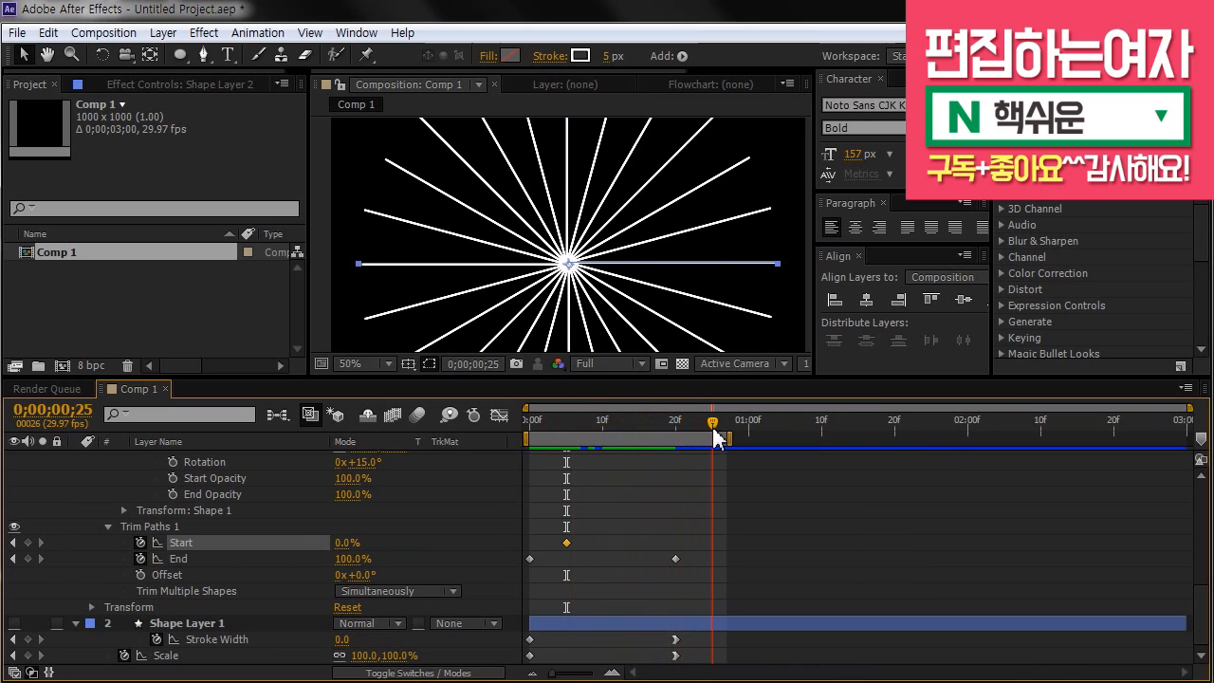
left_click_drag(347, 543, 555, 543)
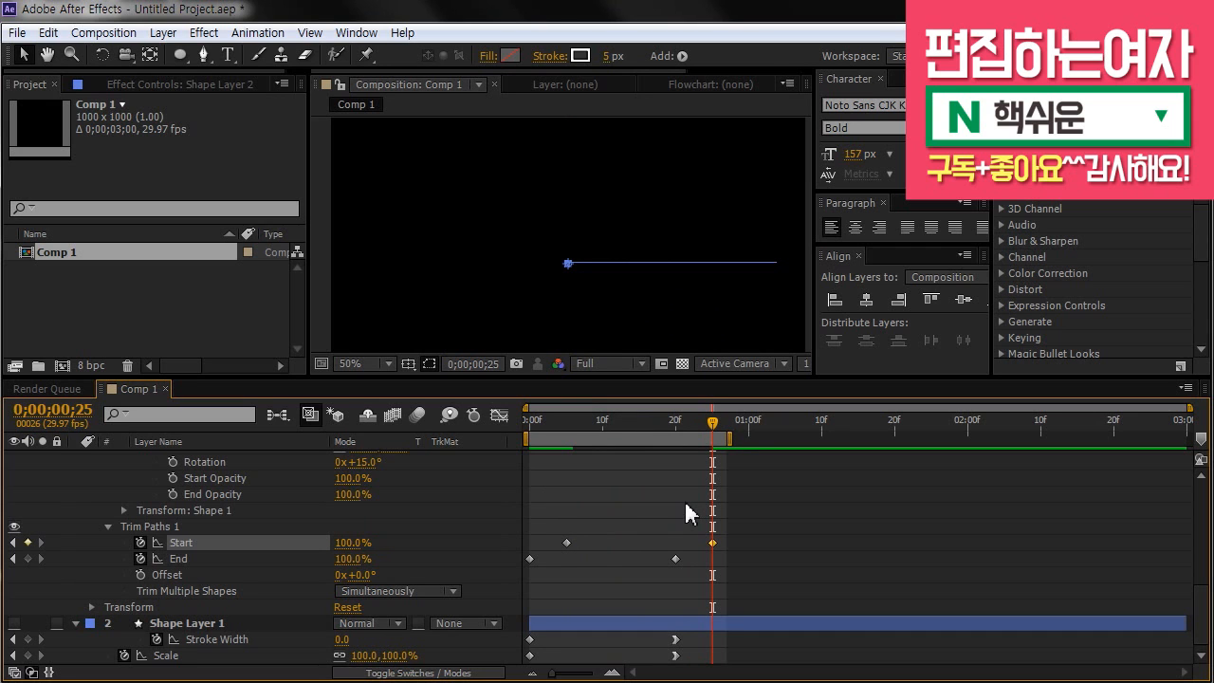
key("space")
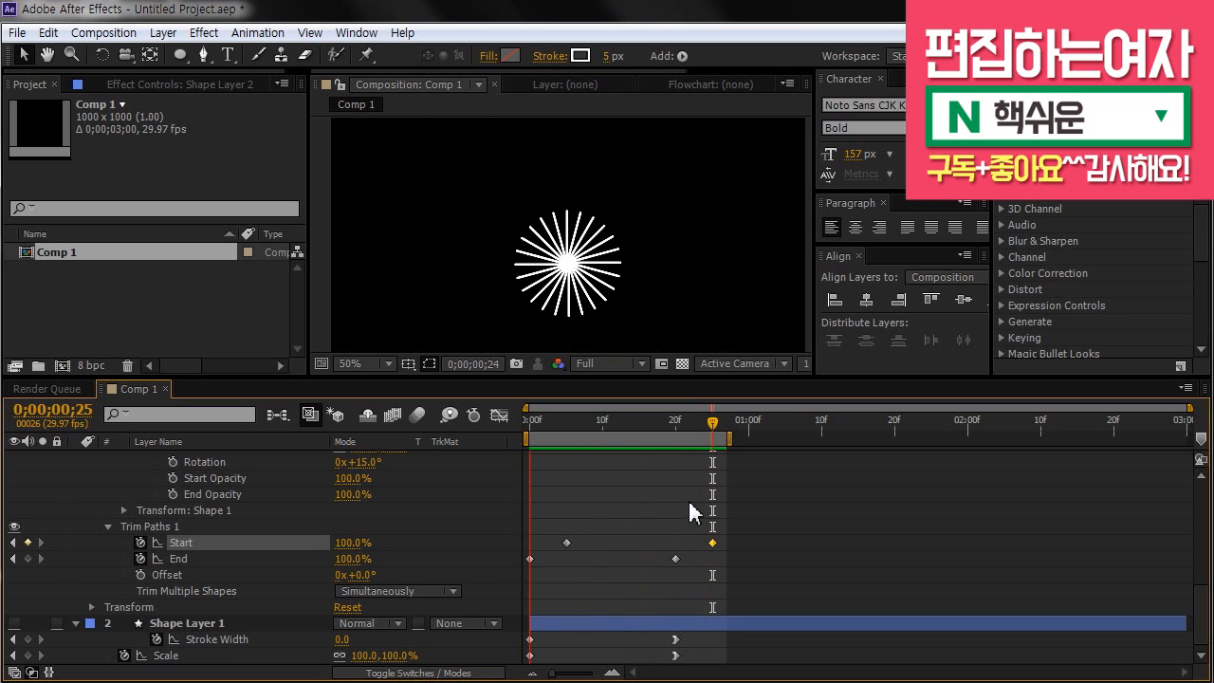
Step: Apply Easy Ease In to the last Trim Paths Start and End keyframes
left_click(664, 517)
left_click_drag(647, 510, 744, 580)
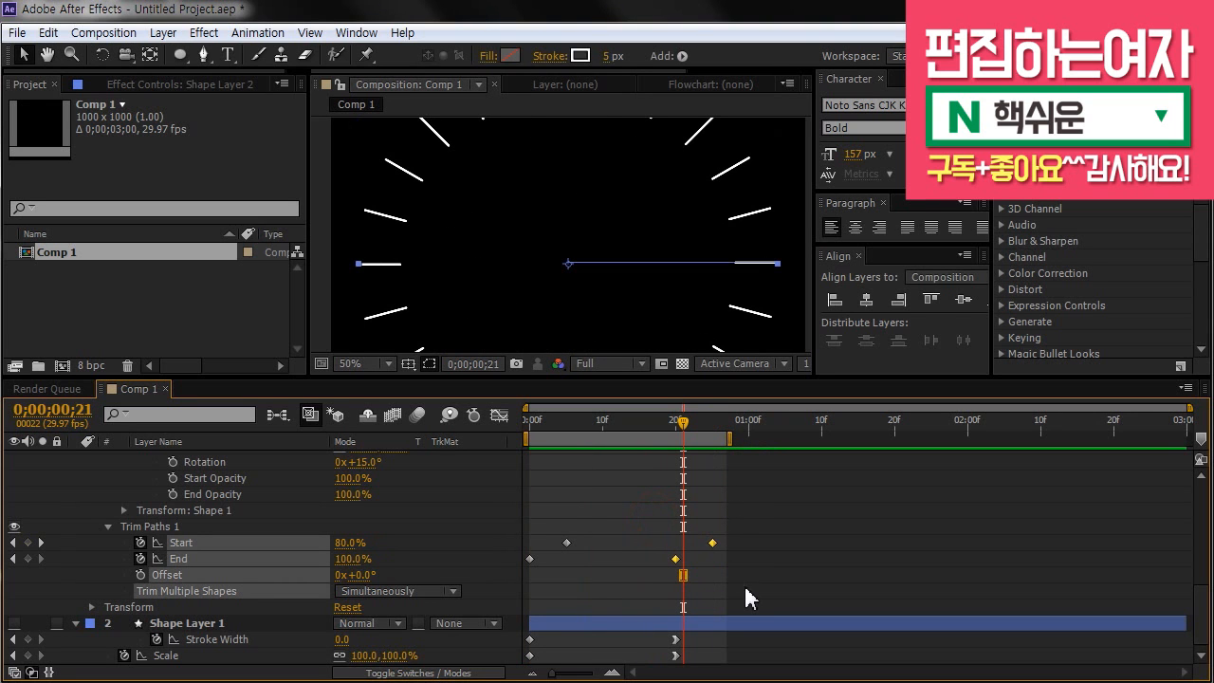
right_click(676, 560)
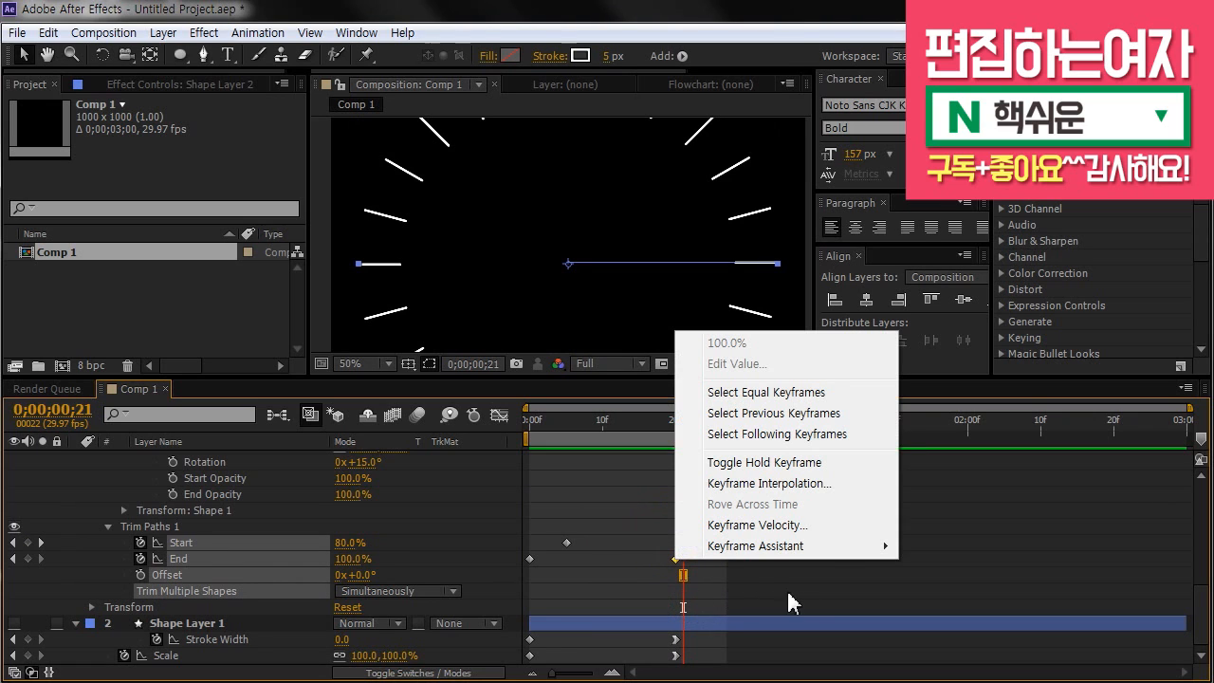
mouse_move(815, 546)
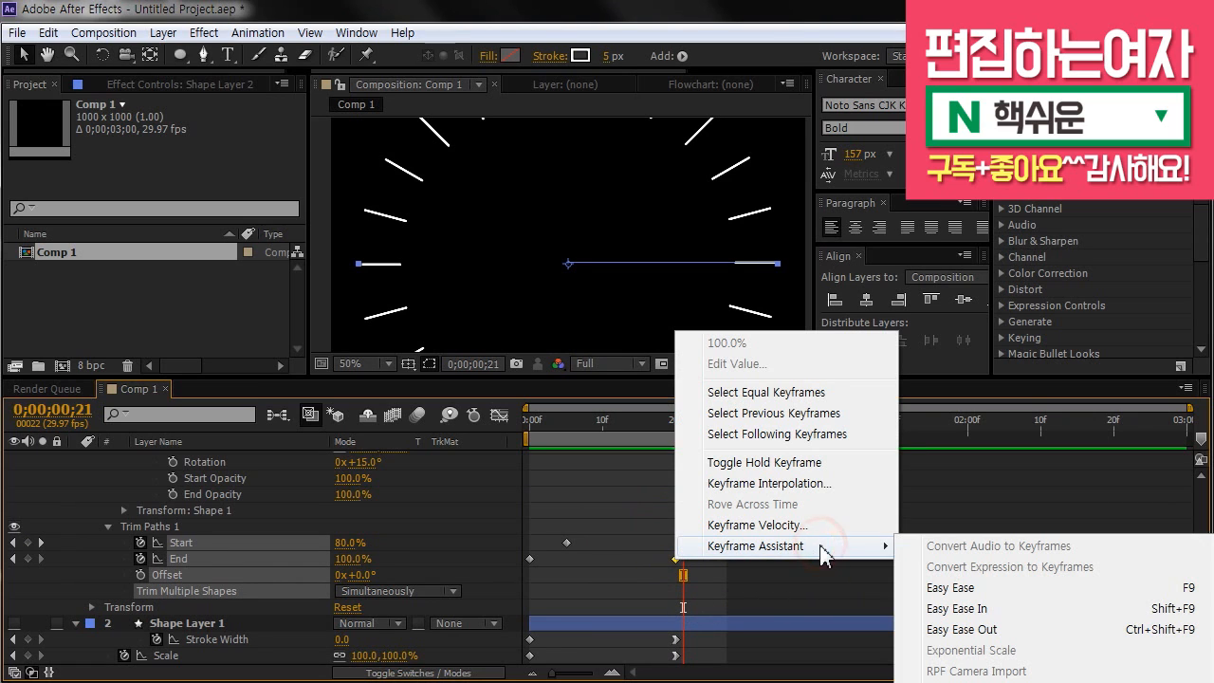
left_click(1004, 610)
Step: Lengthen the incoming ease of the final Start and End keyframes in the value graph so the rays slow down more strongly
left_click(500, 418)
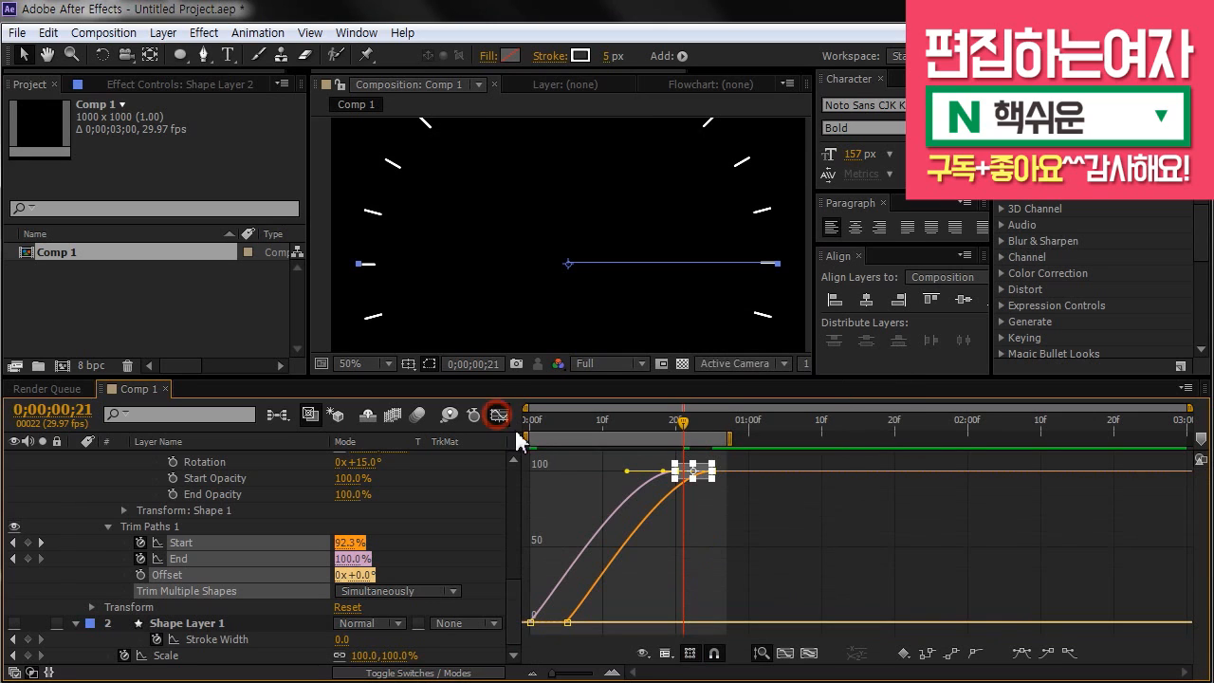
left_click_drag(626, 470, 530, 471)
left_click(500, 416)
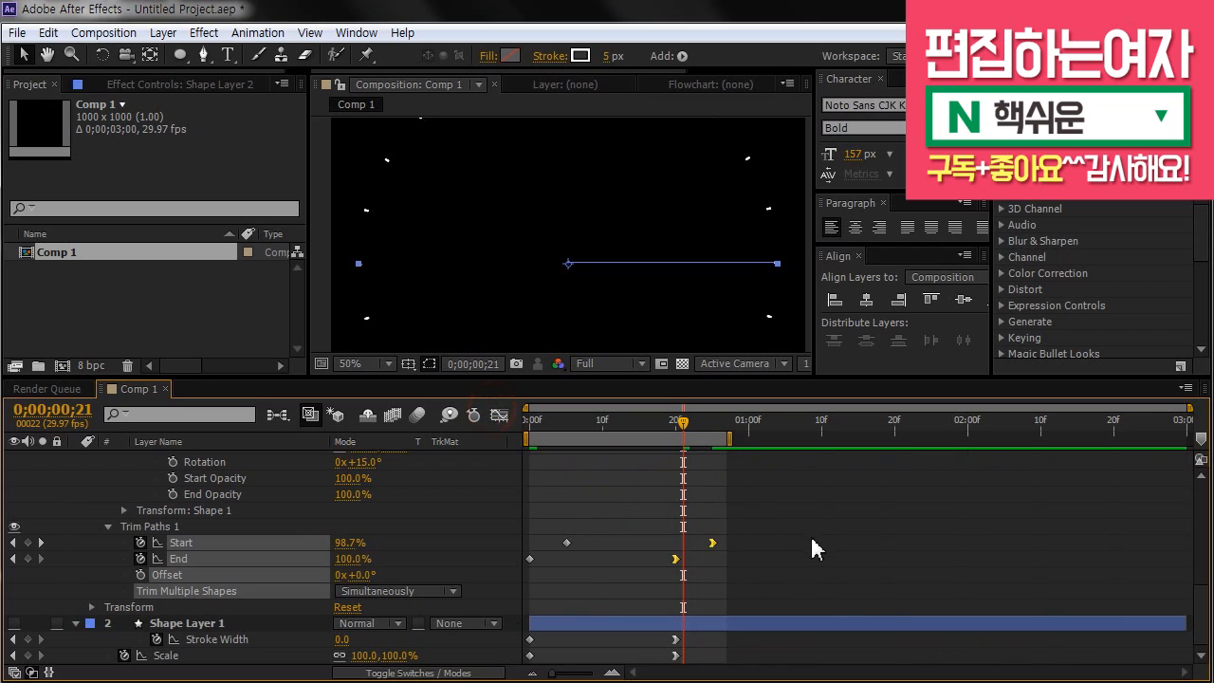
Step: Fit the whole composition in the viewer and preview the eased burst
left_click(807, 534)
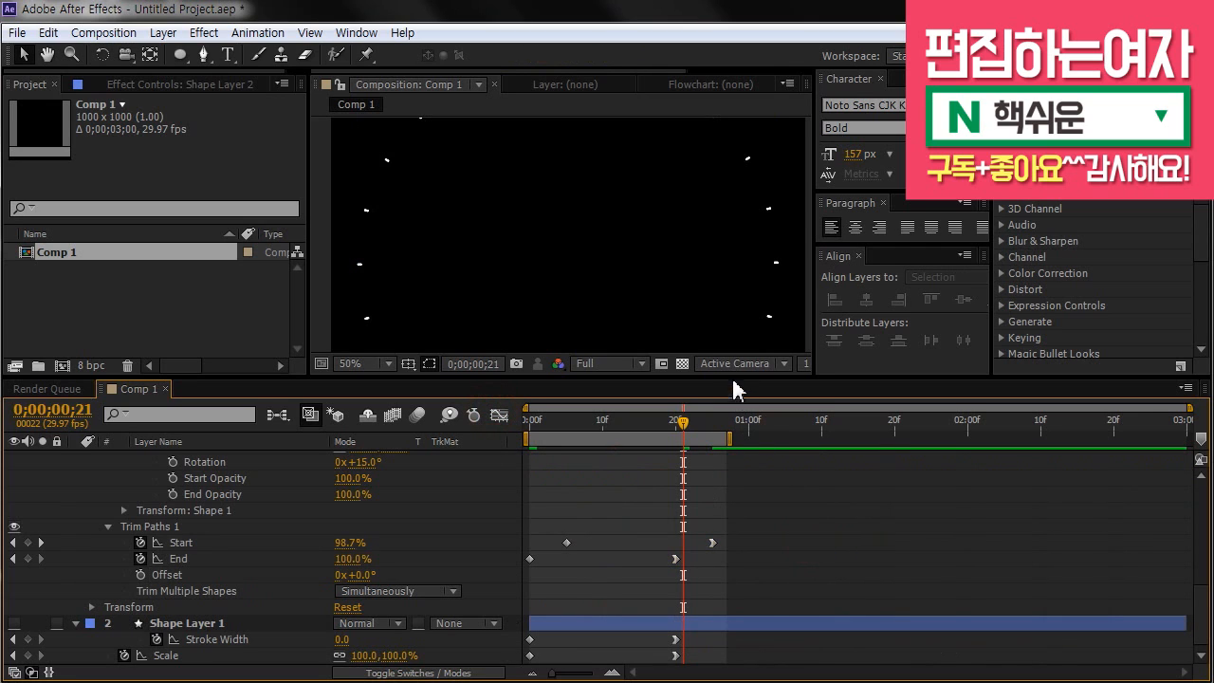
left_click(375, 364)
left_click(379, 41)
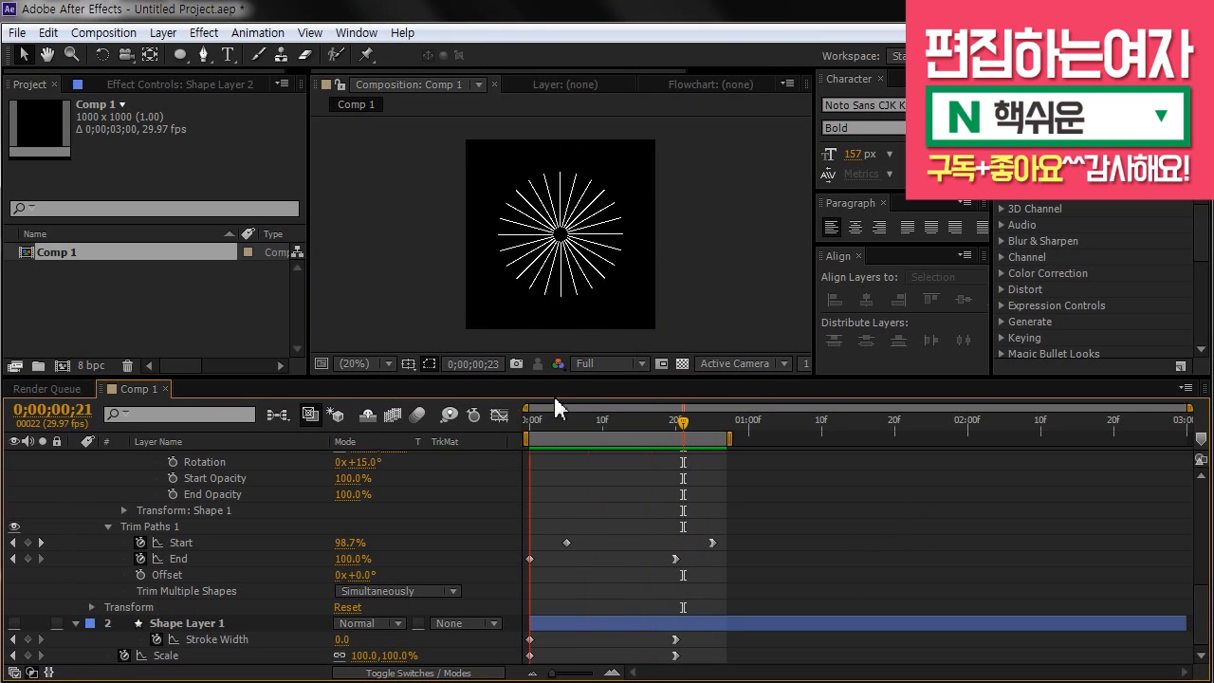
Step: Move the final Trim Paths keyframes of Shape Layer 2 earlier, End to frame 12 and Start to frame 17, and preview the burst
left_click_drag(729, 521, 616, 568)
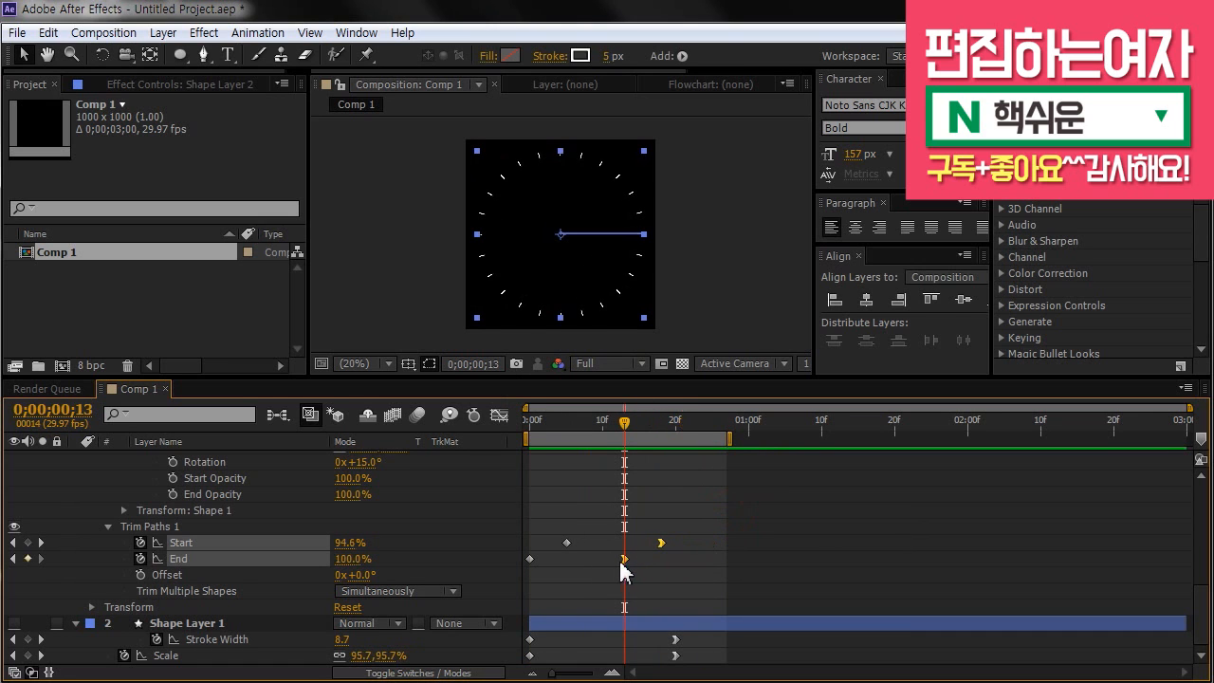
left_click(752, 522)
key("space")
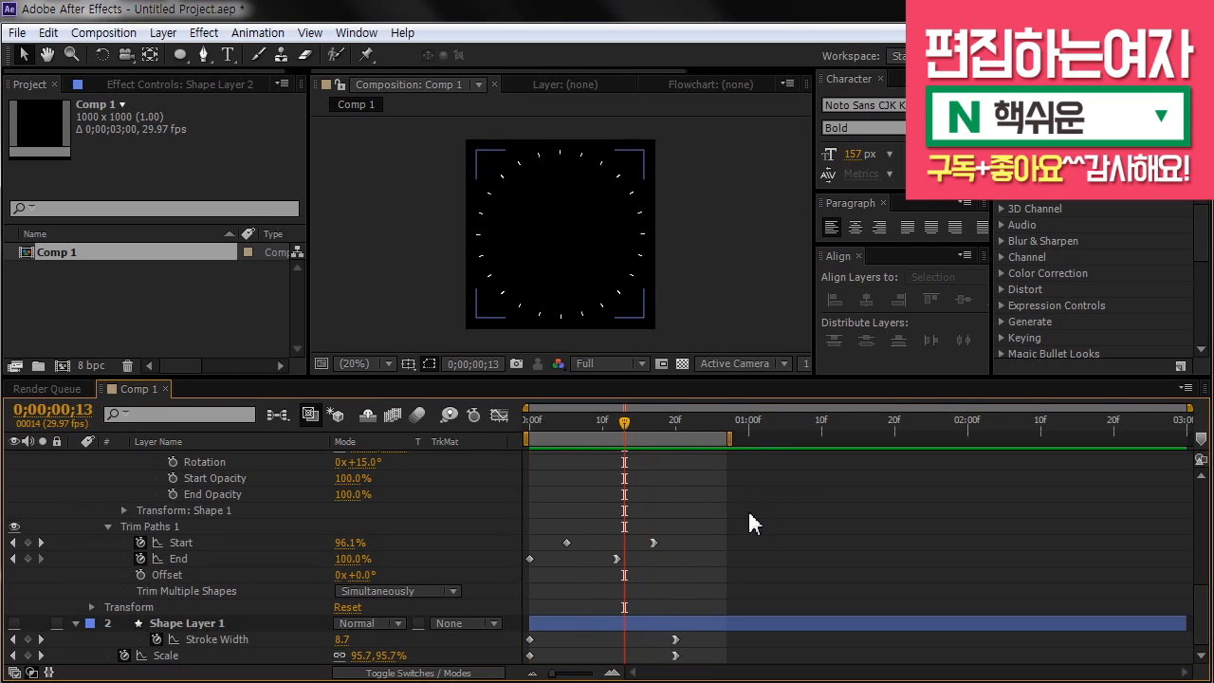
left_click_drag(624, 422, 573, 432)
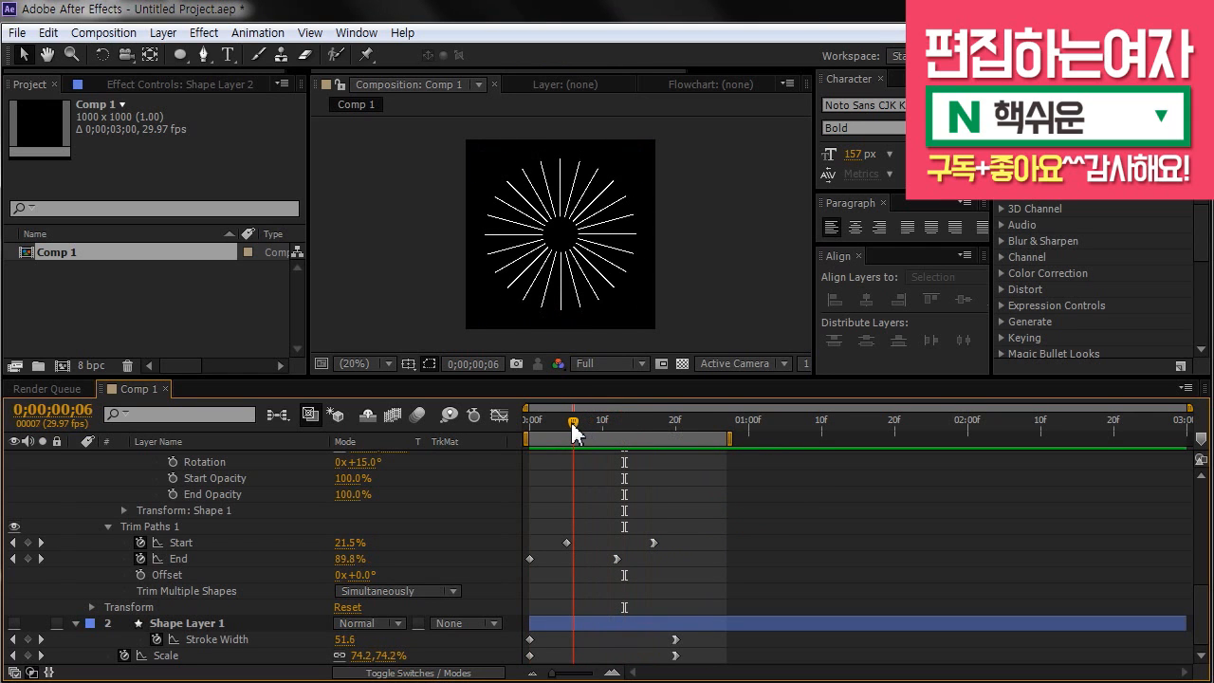
Step: Move the first Trim Paths Start keyframe of Shape Layer 2 to frame 2 and preview the shorter rays
left_click(632, 488)
left_click_drag(617, 559, 558, 541)
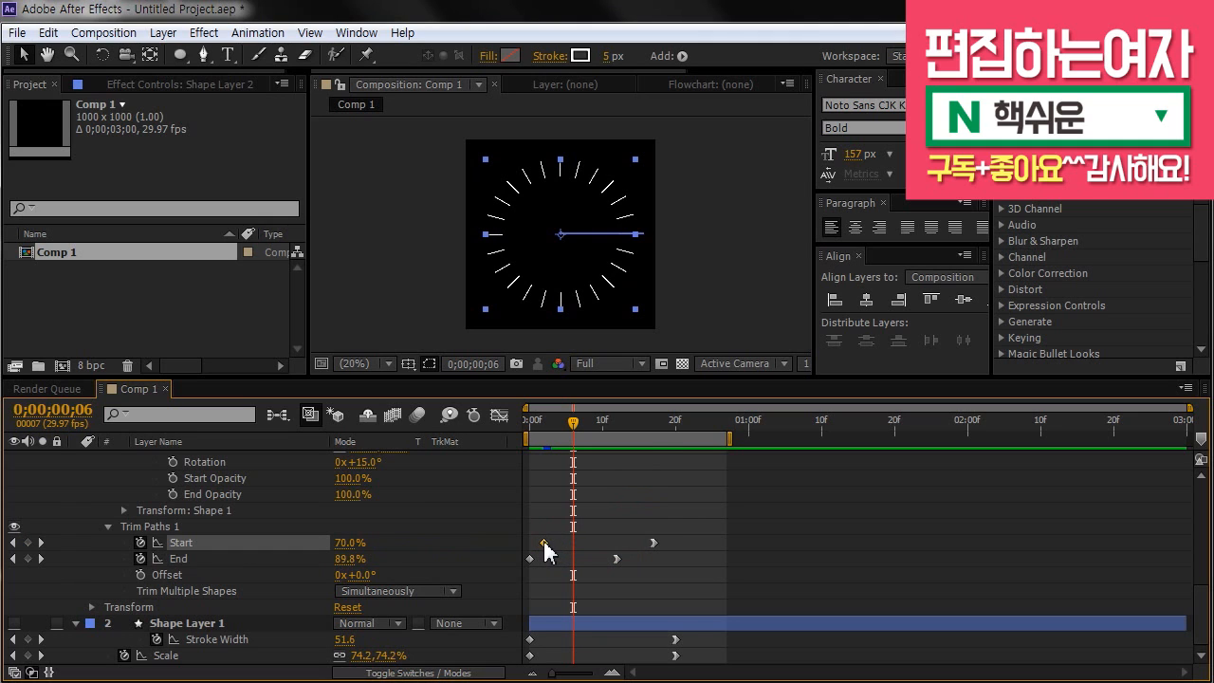
key("space")
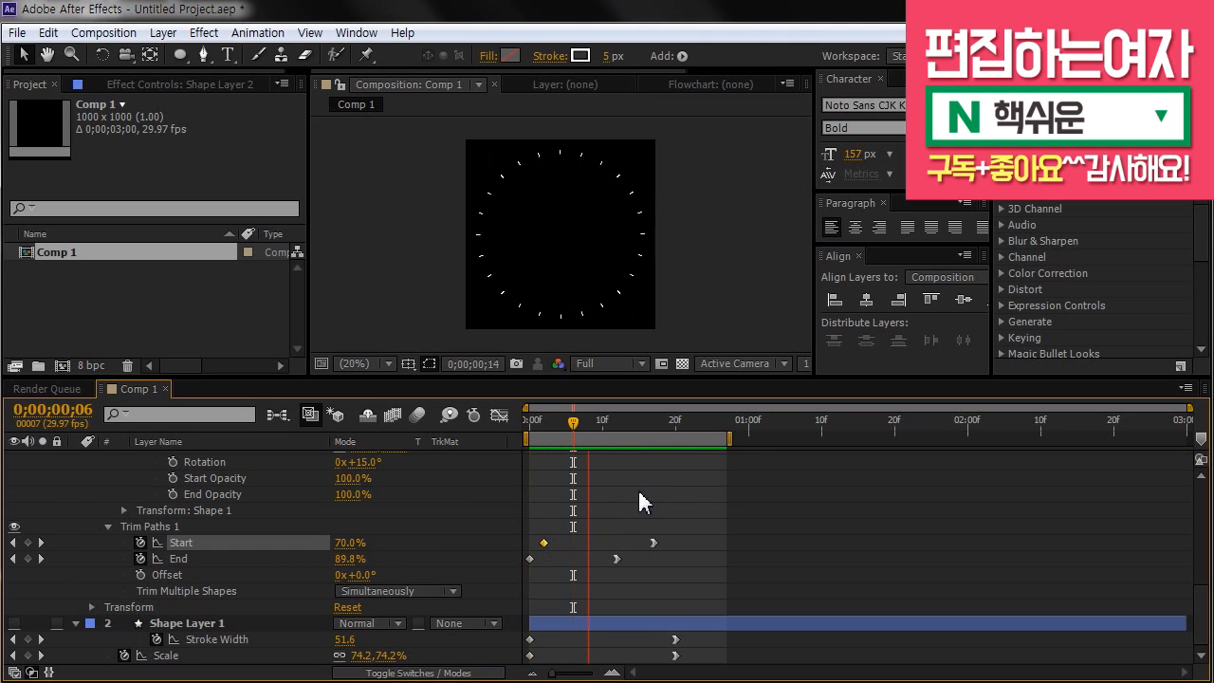
key("space")
Step: Show Shape Layer 1 again and preview the ring and the burst together from frame 0
left_click_drag(573, 423, 491, 426)
left_click(180, 624)
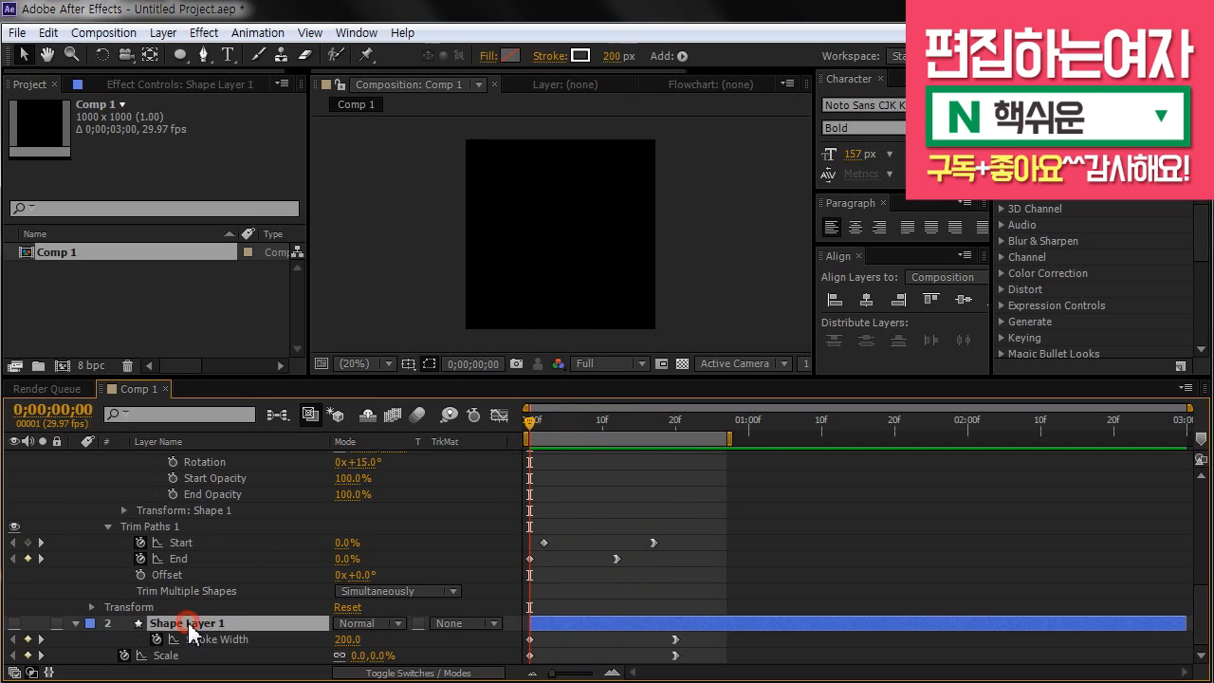
left_click(14, 623)
left_click(878, 511)
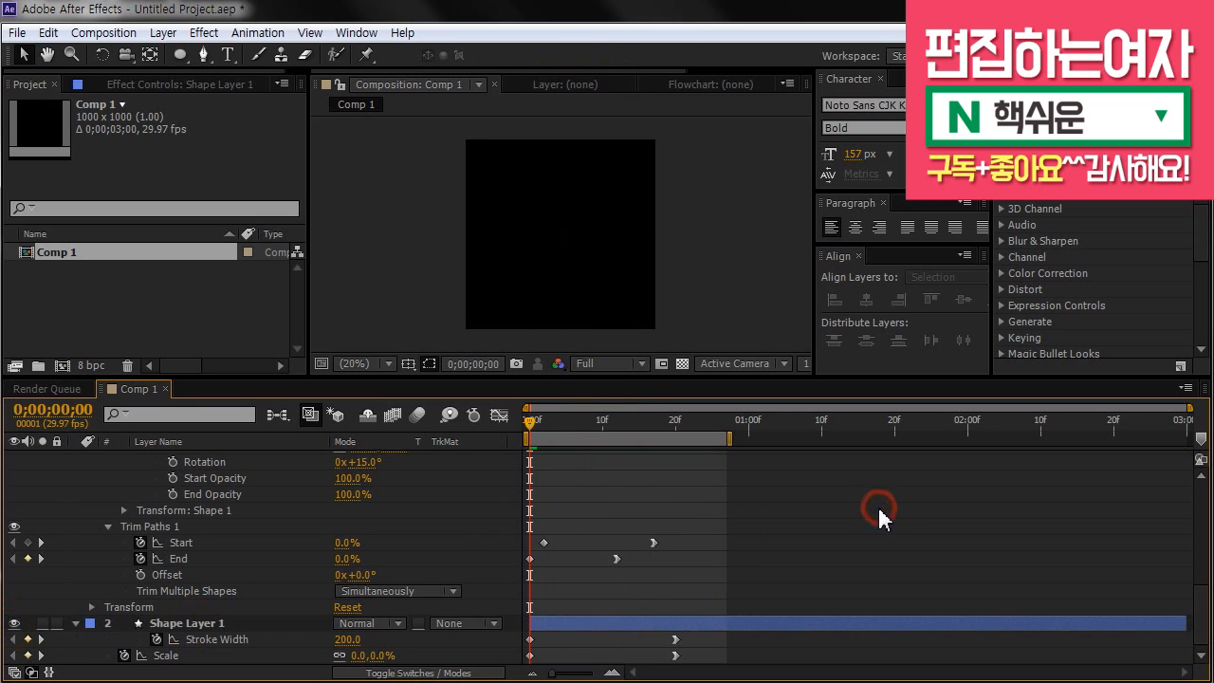
key("space")
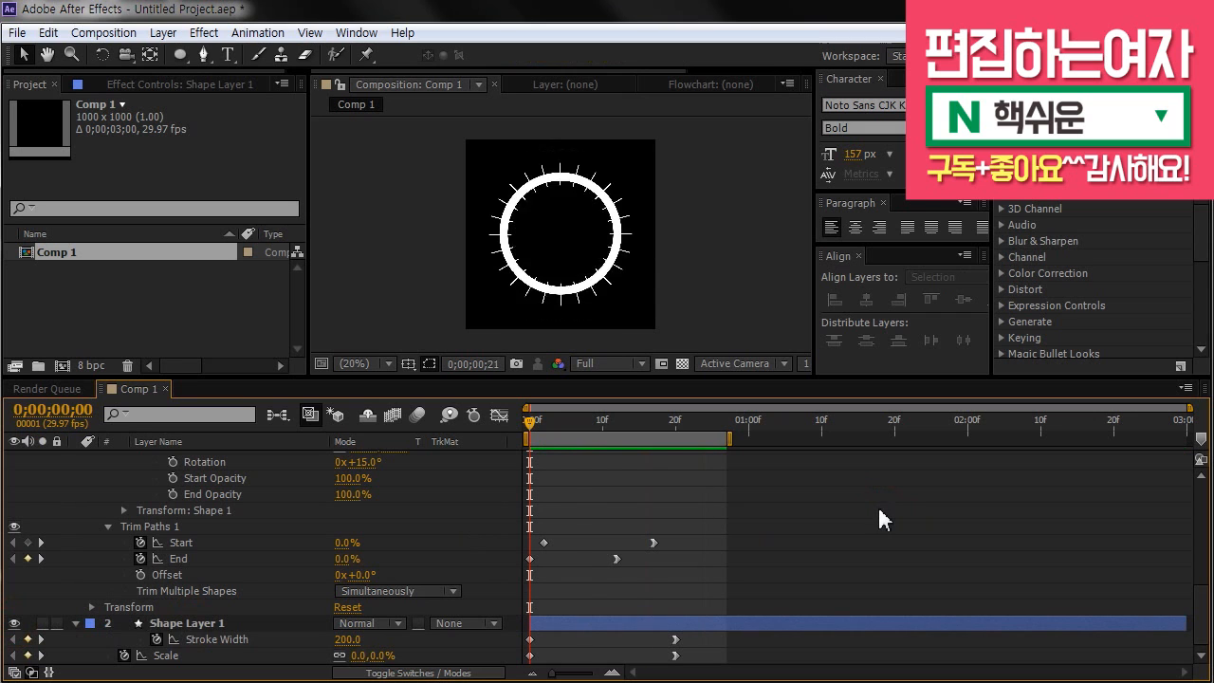
key("space")
Step: Collapse the properties of Shape Layer 2, shift the layer to start at frame 4, and preview the delayed burst
scroll(582, 498, "up", 15)
left_click(556, 460)
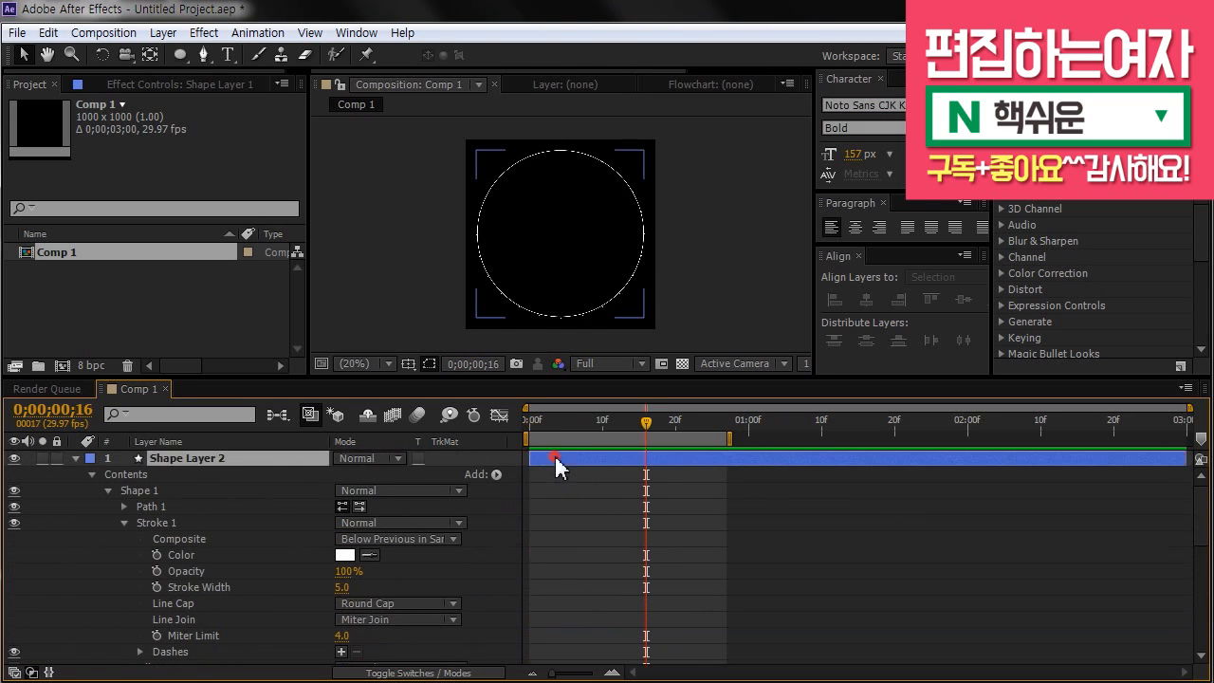
left_click(75, 459)
left_click(185, 562)
left_click_drag(550, 461, 576, 472)
key("space")
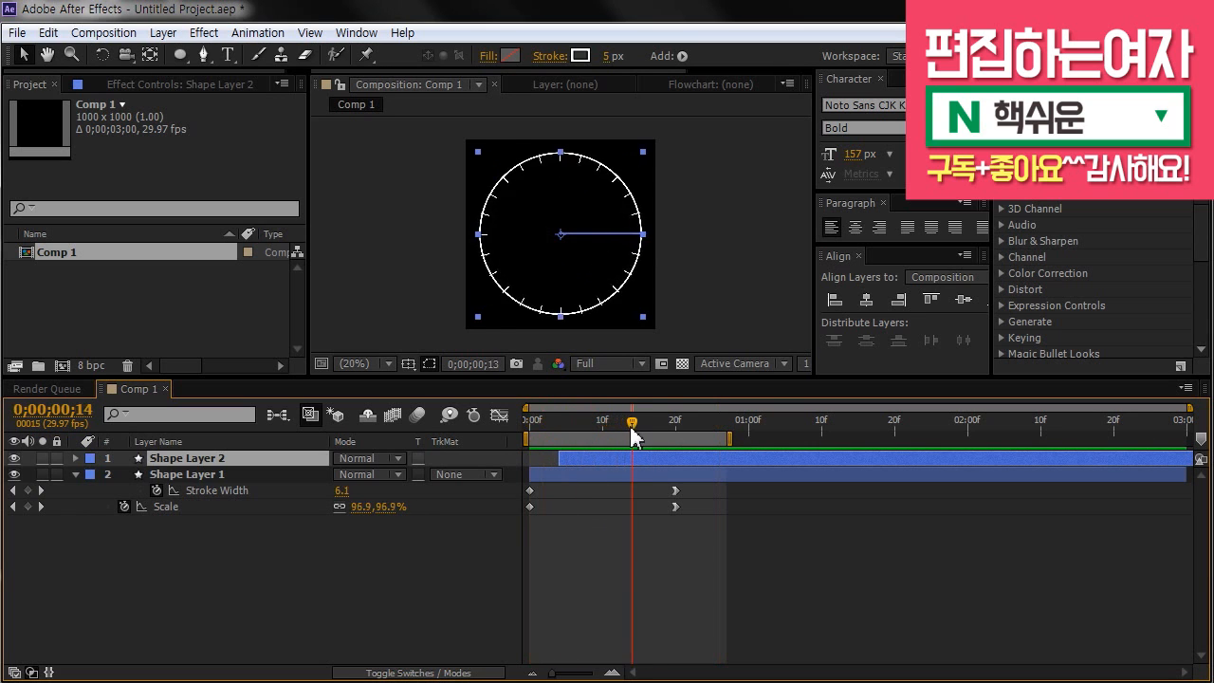
Step: Set the scale of Shape Layer 1 to 74% at frame 20 and preview the smaller ring
left_click(602, 431)
left_click_drag(602, 432, 676, 433)
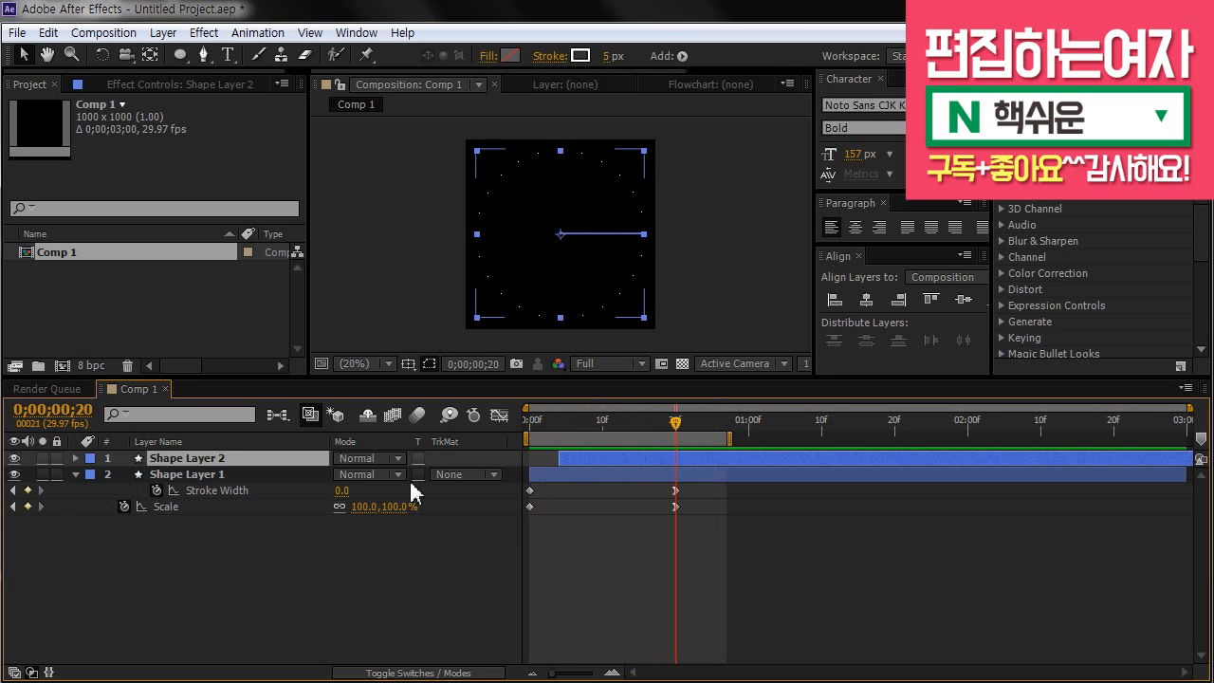
left_click_drag(359, 506, 333, 507)
left_click(855, 595)
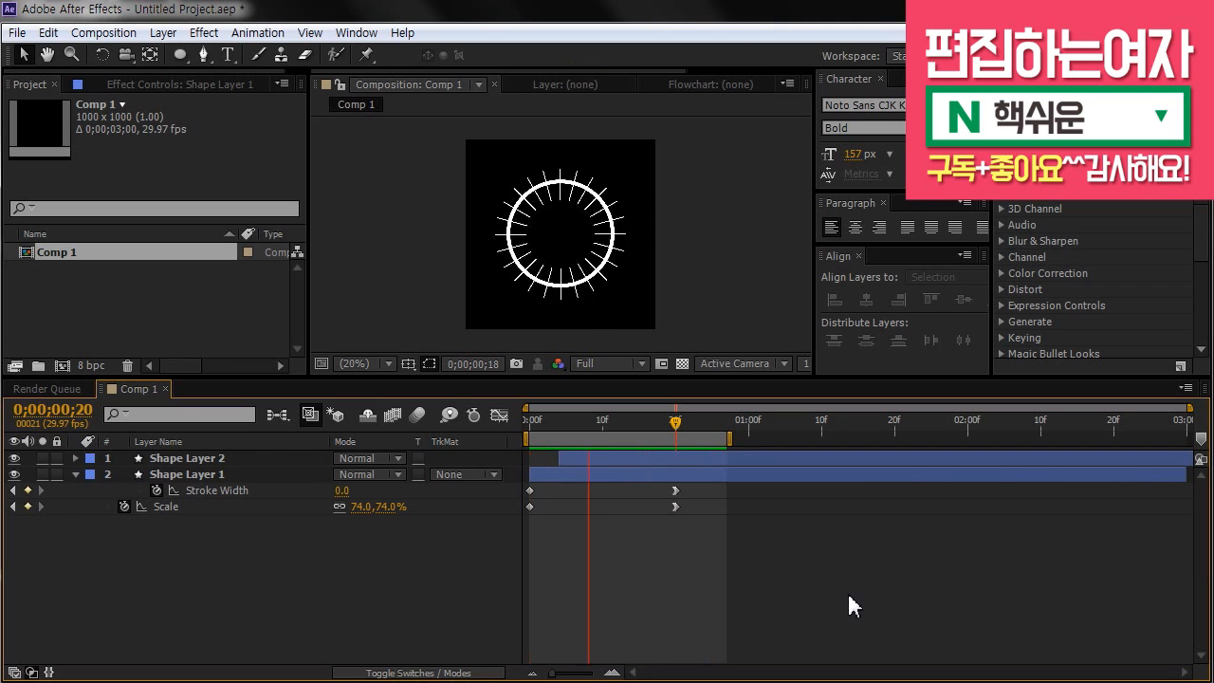
Step: Hide Shape Layer 1, select Shape Layer 2, and scrub through its burst to frame 10
left_click(609, 424)
mouse_move(610, 426)
left_mouse_down()
mouse_move(553, 424)
mouse_move(588, 425)
left_mouse_up()
left_click(14, 474)
left_click(200, 458)
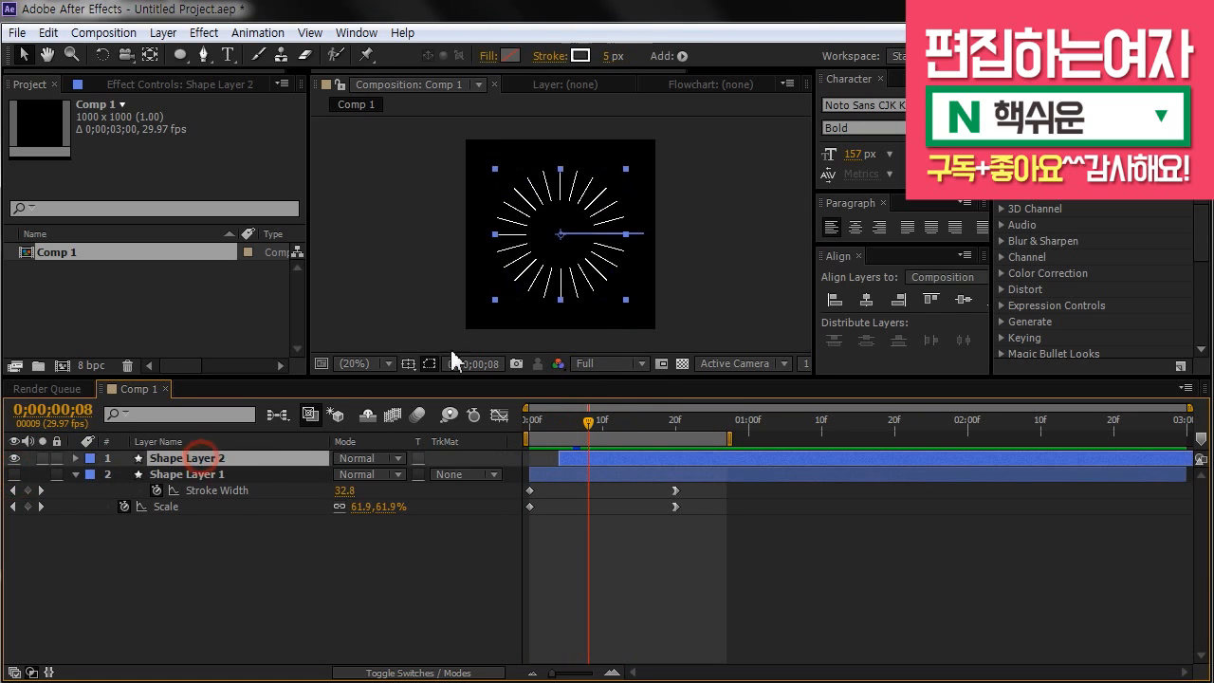
left_click_drag(533, 423, 609, 424)
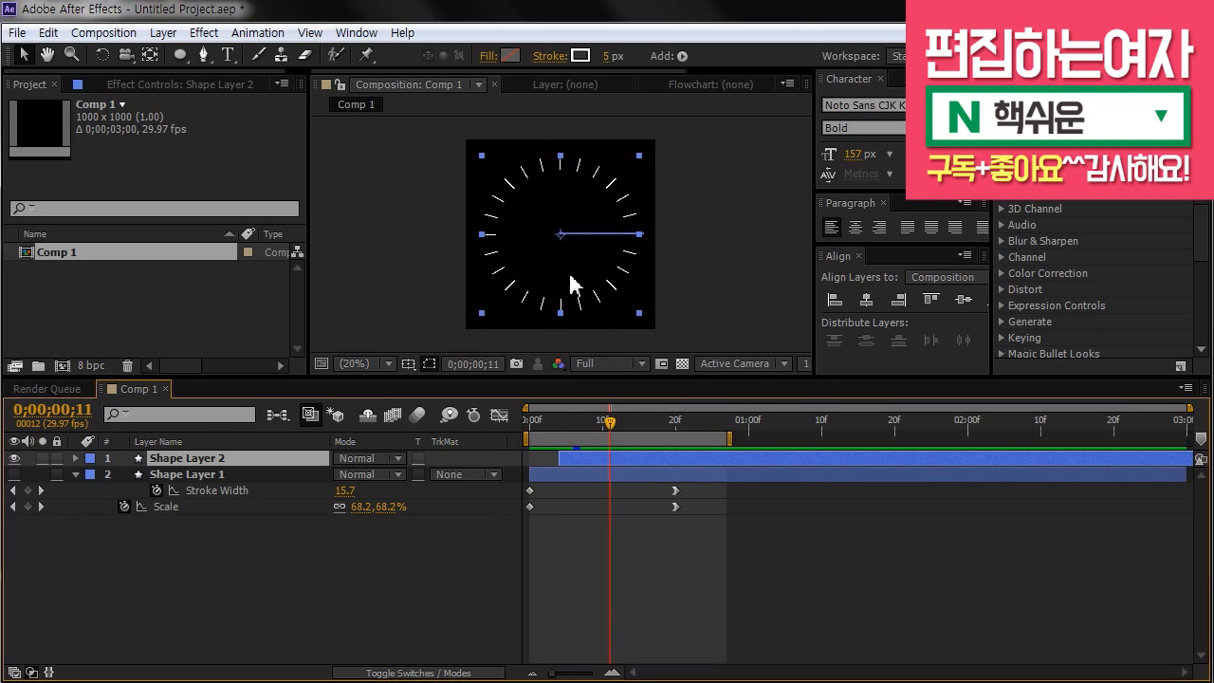
mouse_move(603, 423)
left_mouse_down()
mouse_move(553, 425)
mouse_move(609, 438)
left_mouse_up()
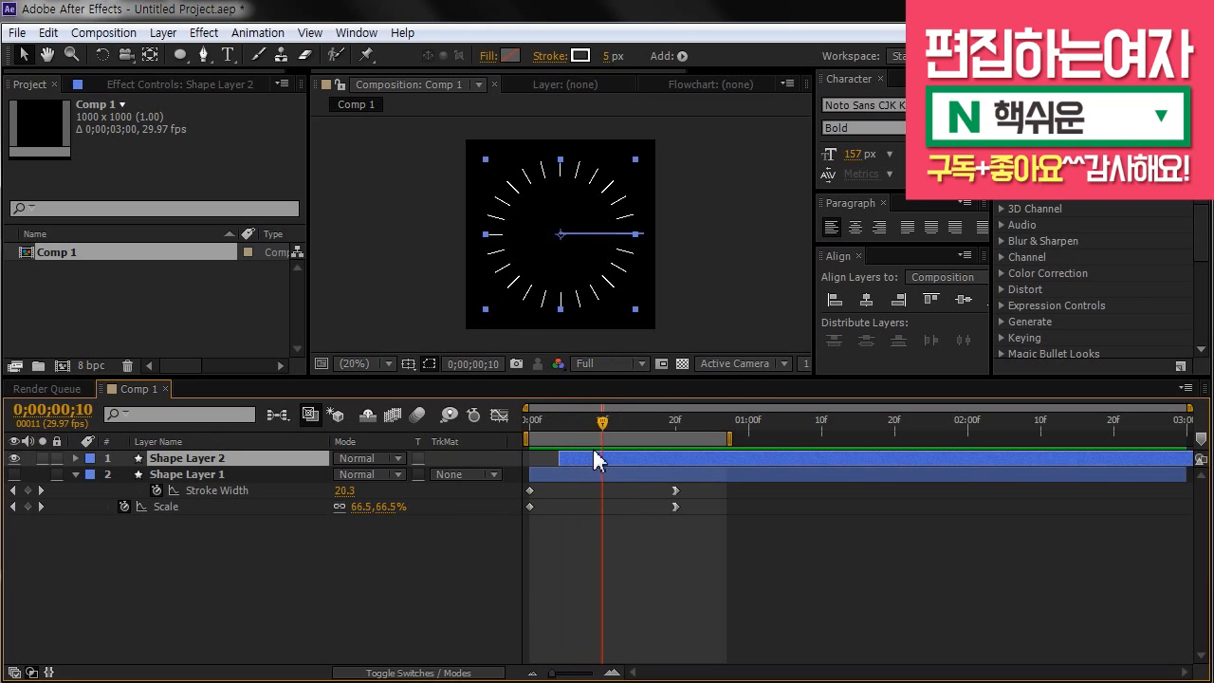
Step: Draw a circular mask centred on the burst of Shape Layer 2 with the Ellipse tool in mask mode
left_click(619, 548)
left_click(623, 457)
left_click(180, 57)
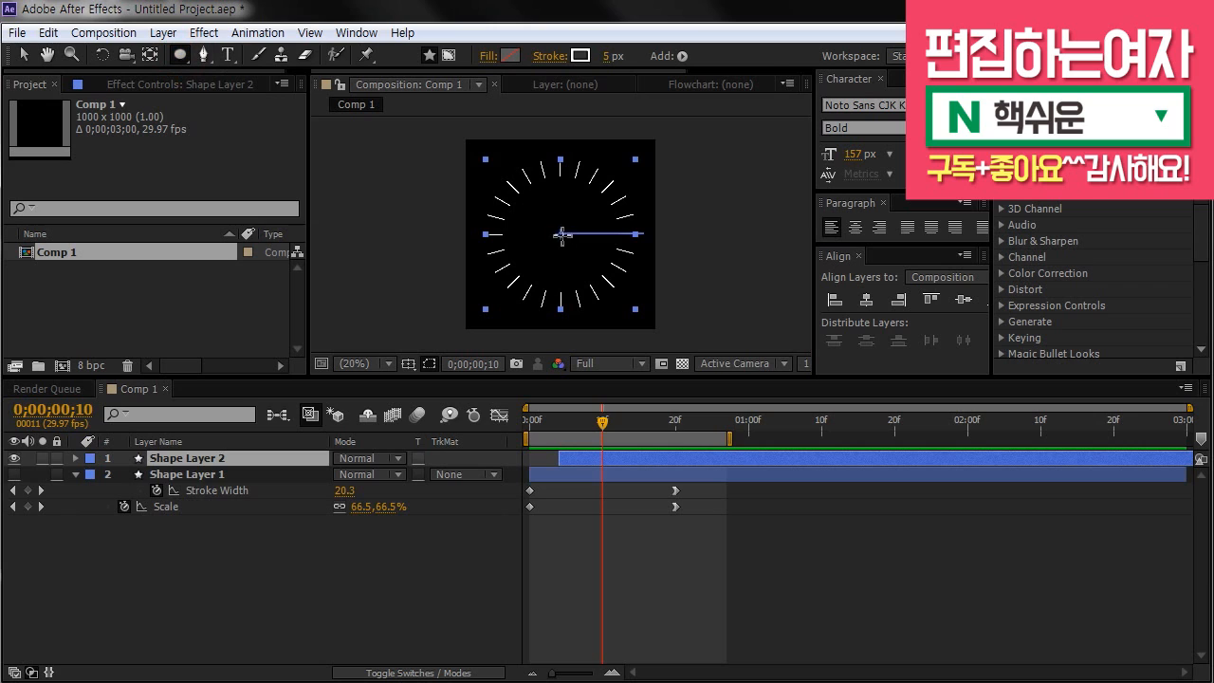
left_click_drag(562, 233, 596, 290)
key("ctrl+z")
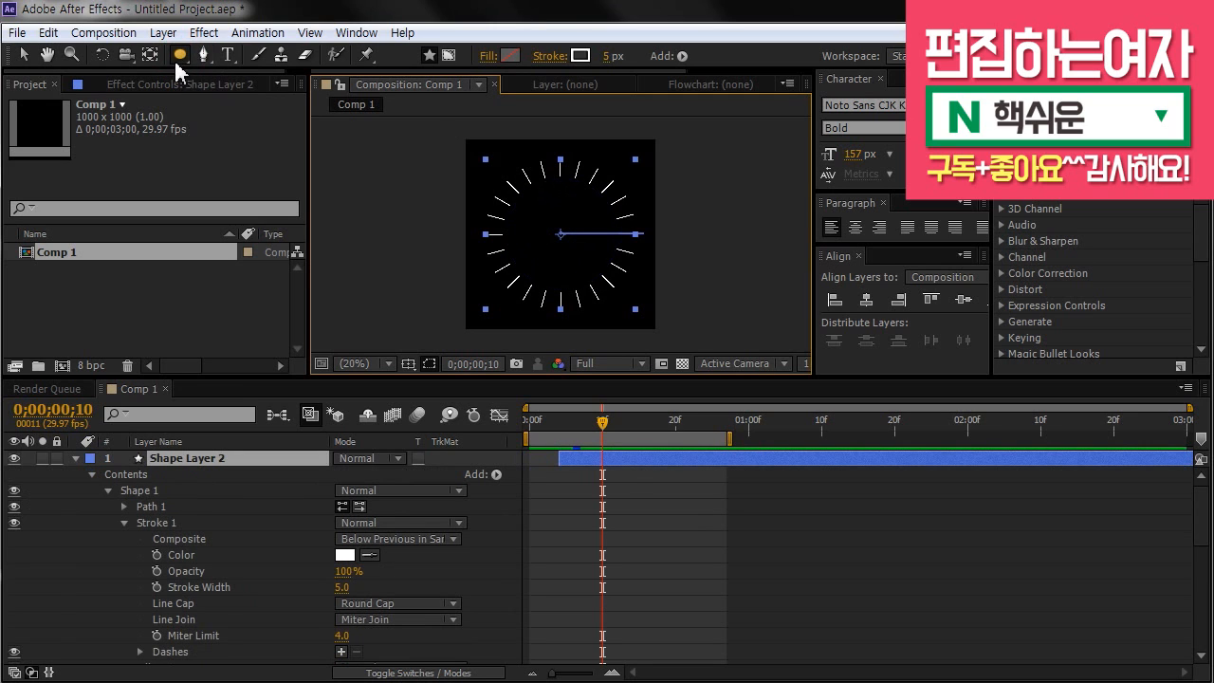
left_click(448, 55)
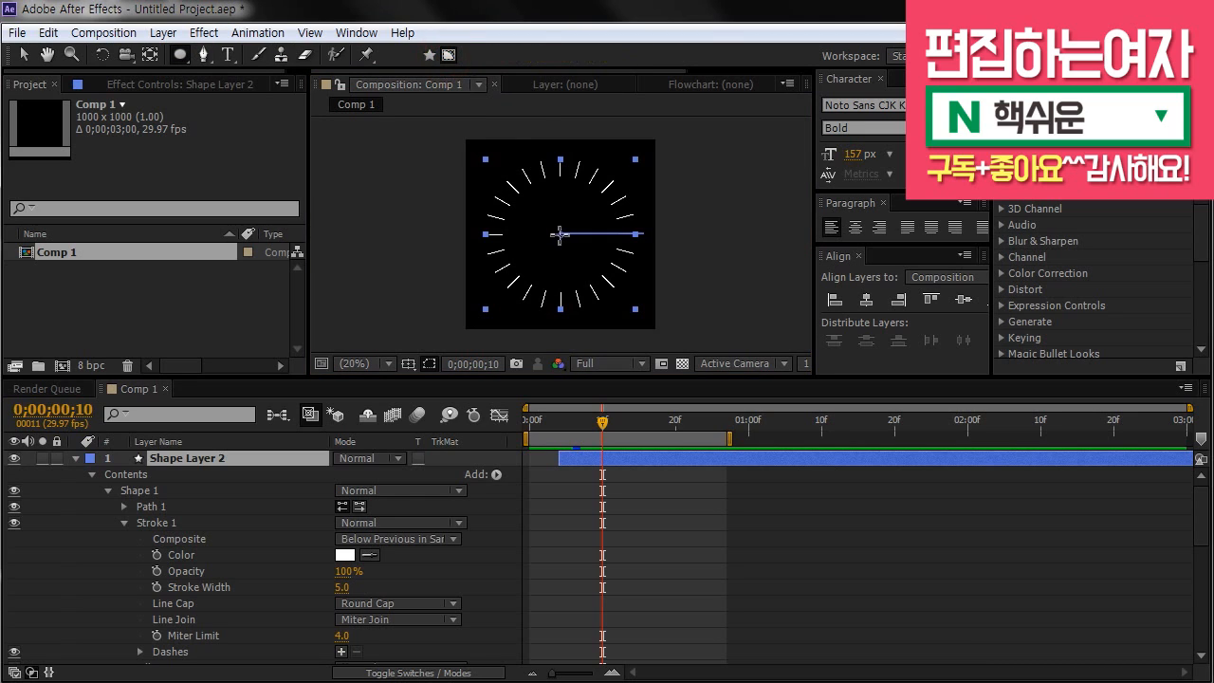
left_click_drag(561, 233, 595, 285)
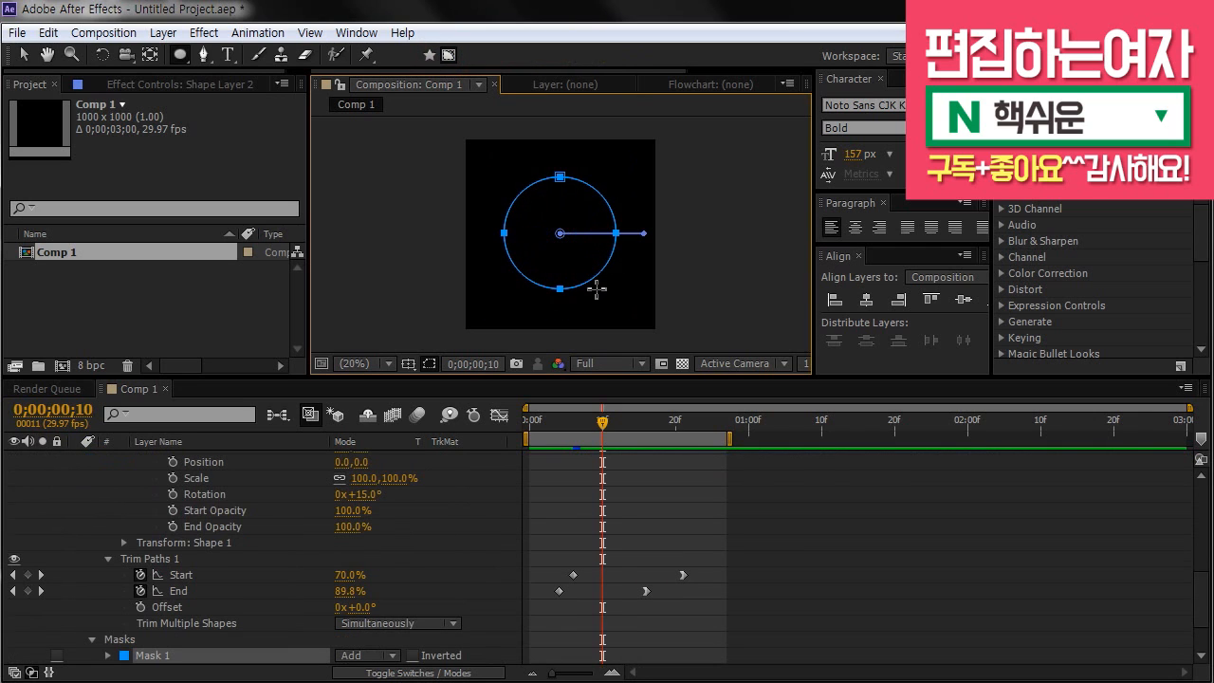
Step: Invert Mask 1 on Shape Layer 2 so it cuts away the inner part of the rays, and preview it
scroll(324, 587, "down", 2)
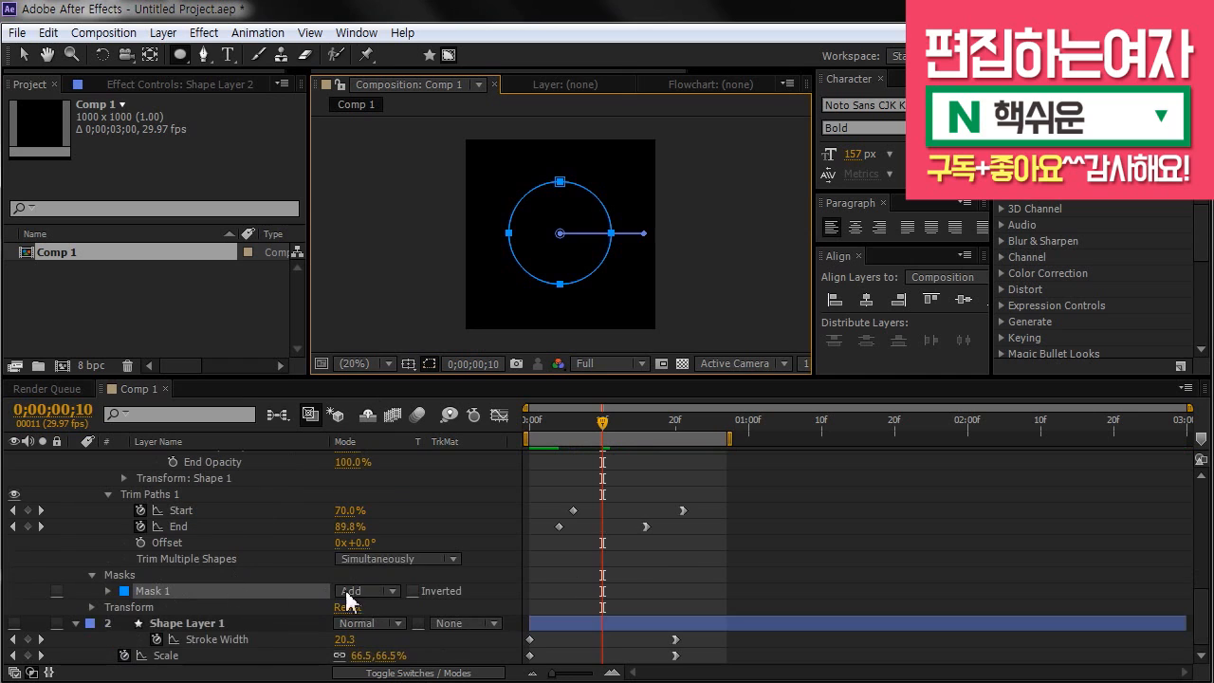
left_click(413, 591)
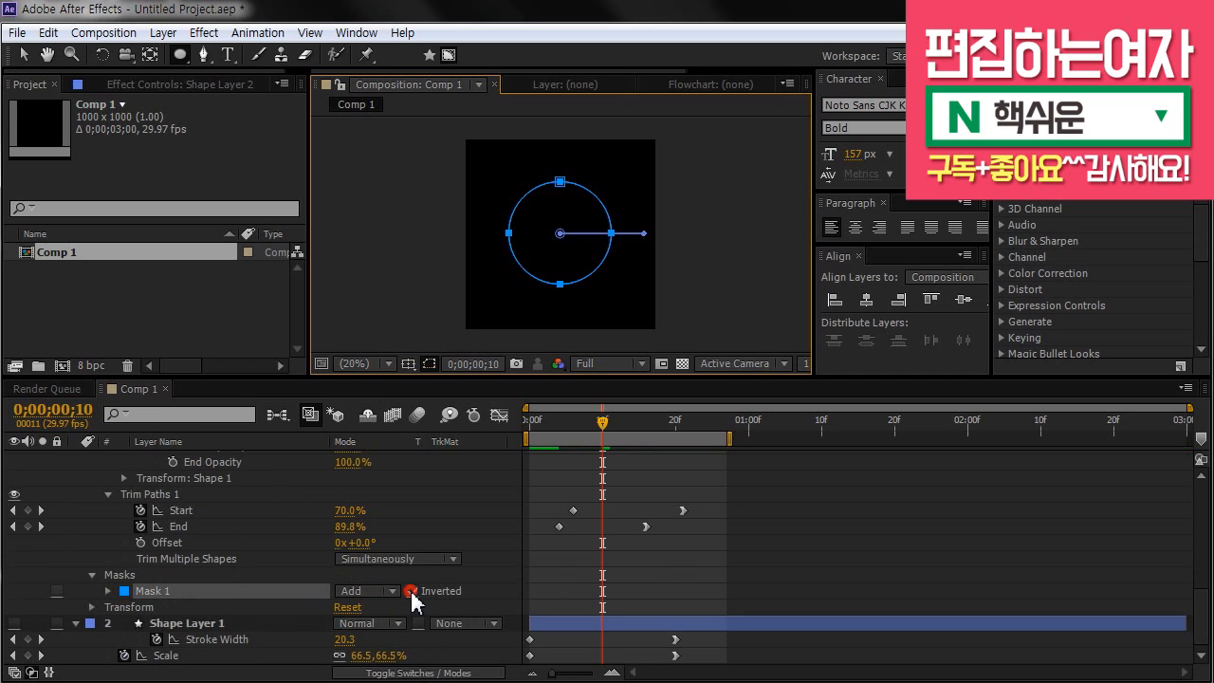
left_click(766, 529)
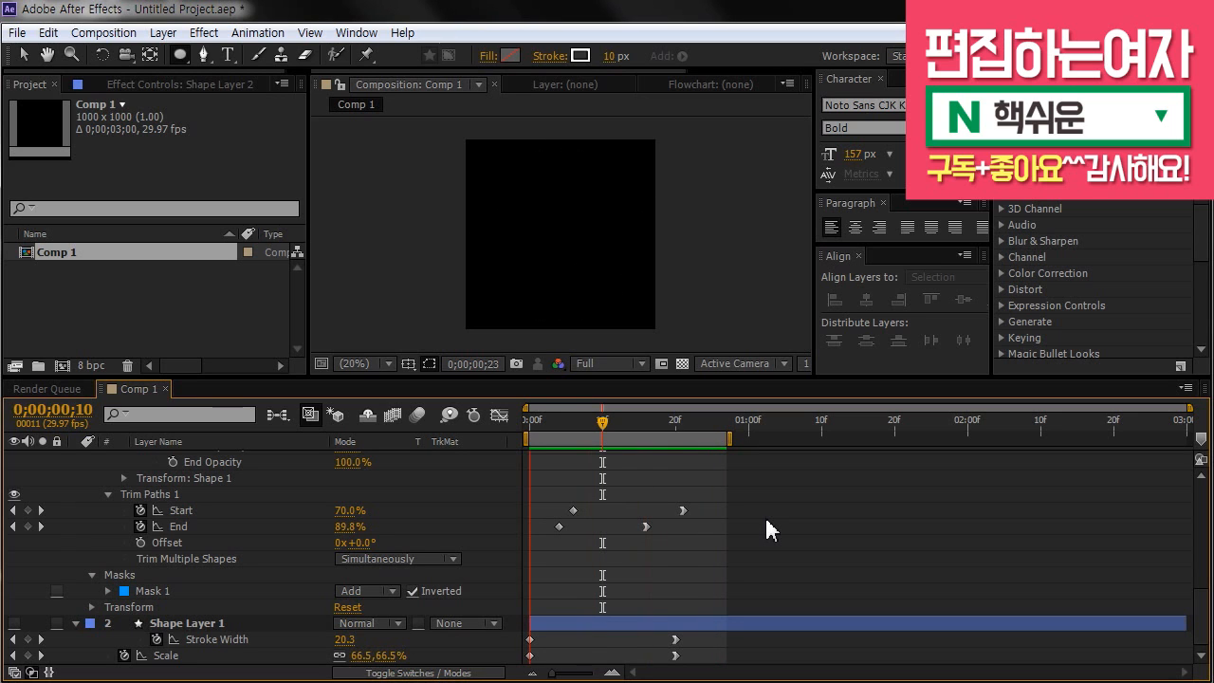
key("space")
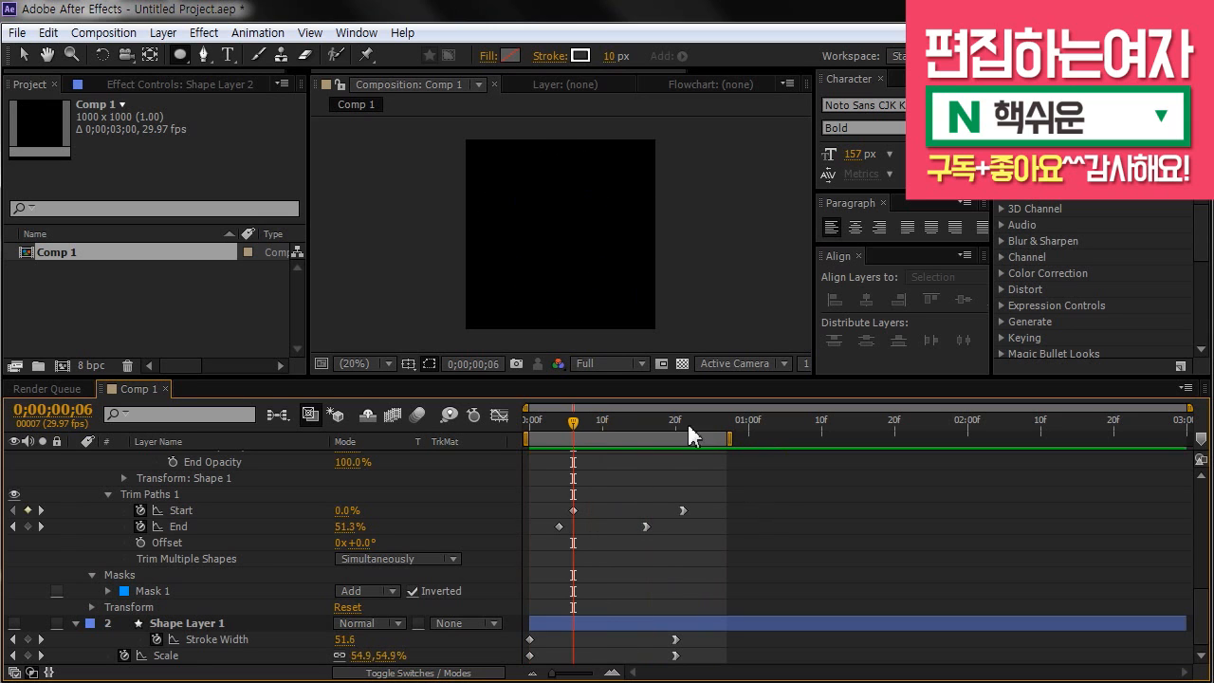
Step: Collapse Shape Layer 2, turn the visibility of Shape Layer 1 back on, and preview the ring with the masked burst
scroll(92, 517, "up", 8)
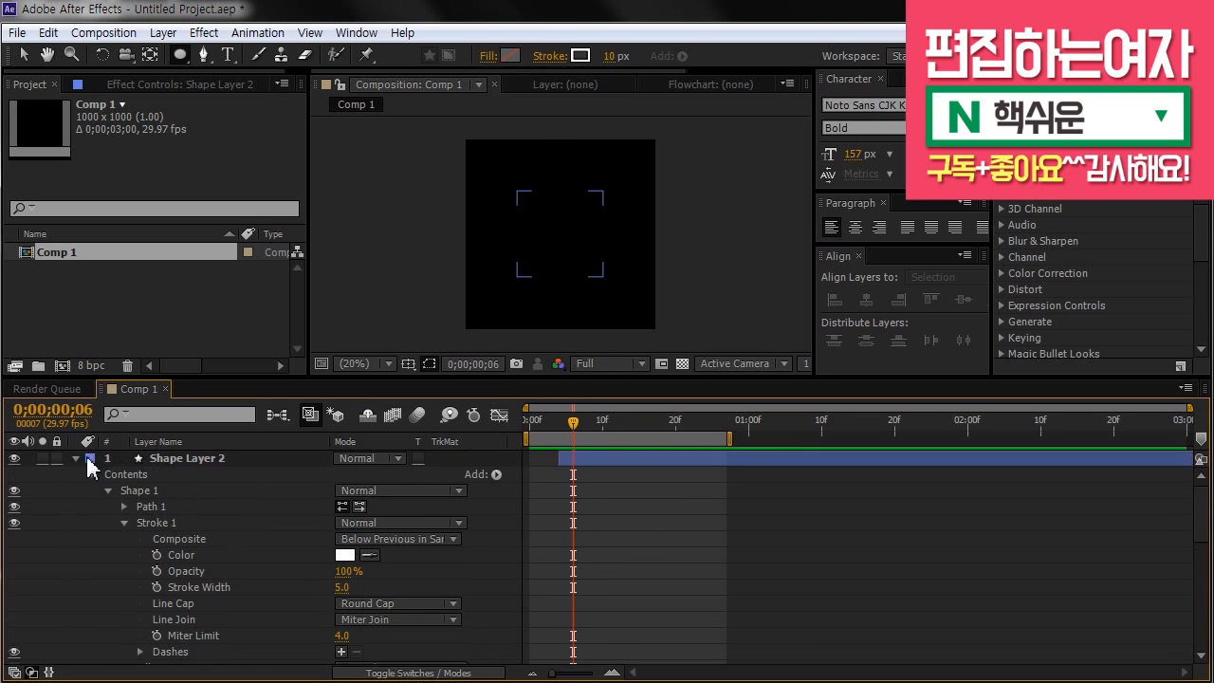
left_click(76, 458)
left_click(14, 474)
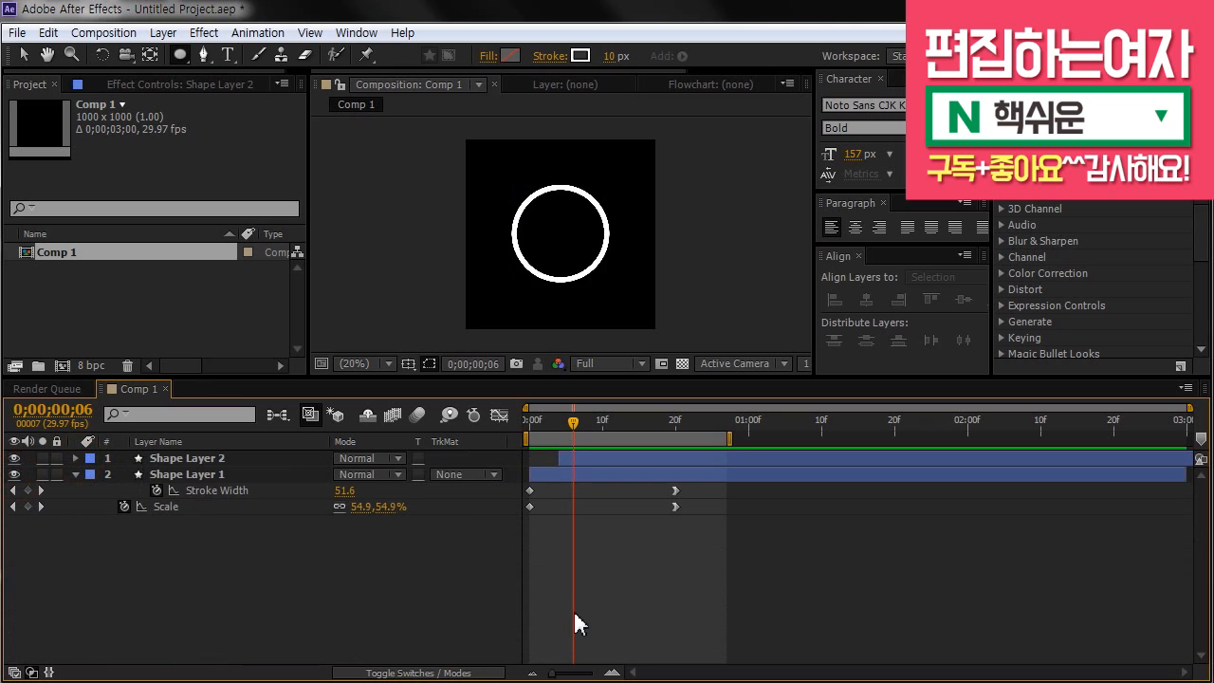
key("space")
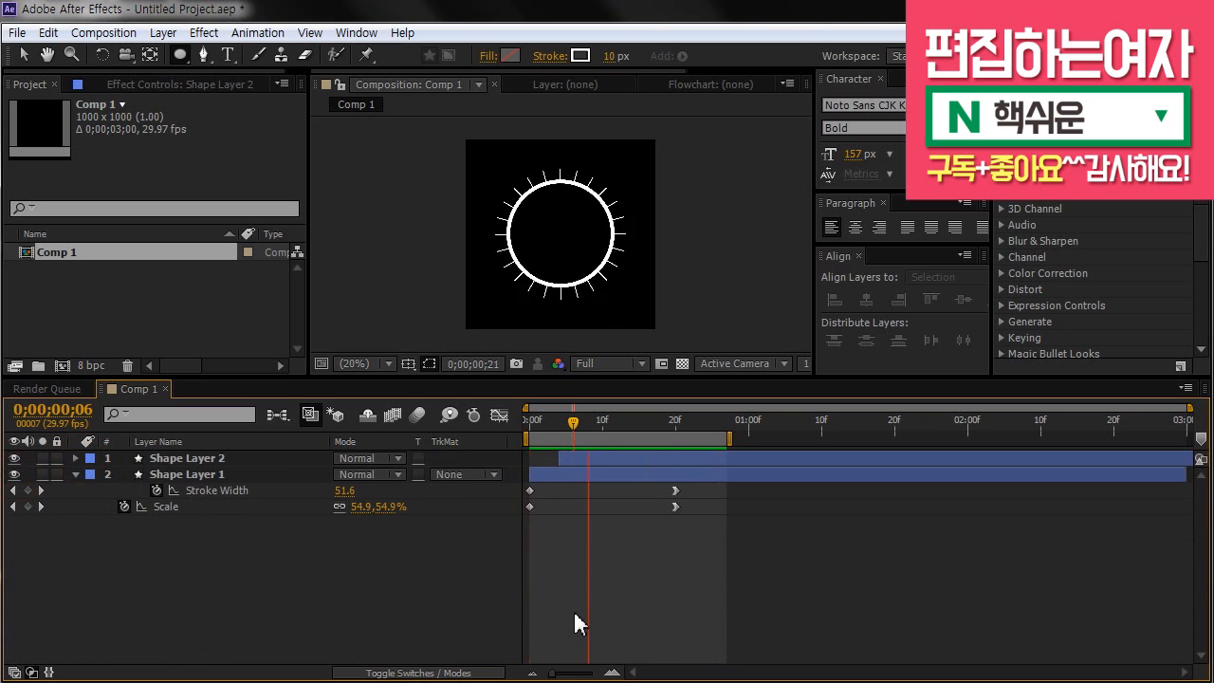